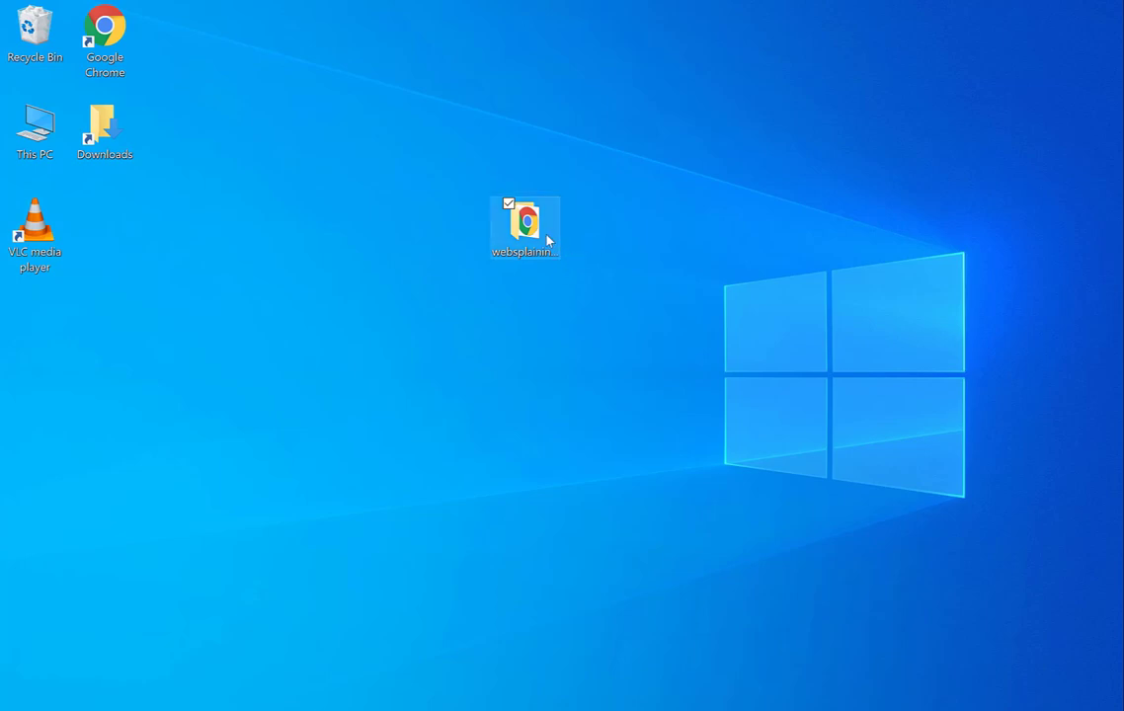
Preview the index page from the desktop's websplaining.com folder in the browser, and close both the page and the folder
{"action": "left_click", "coordinate": [547, 238]}
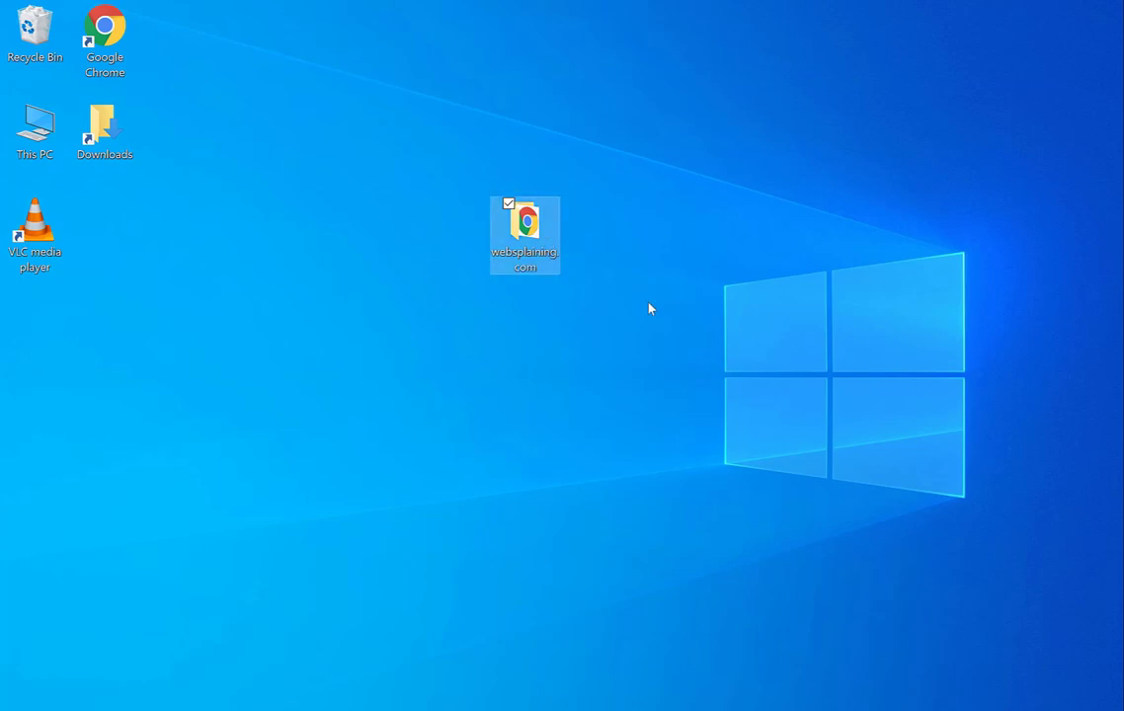
{"action": "double_click", "coordinate": [521, 225]}
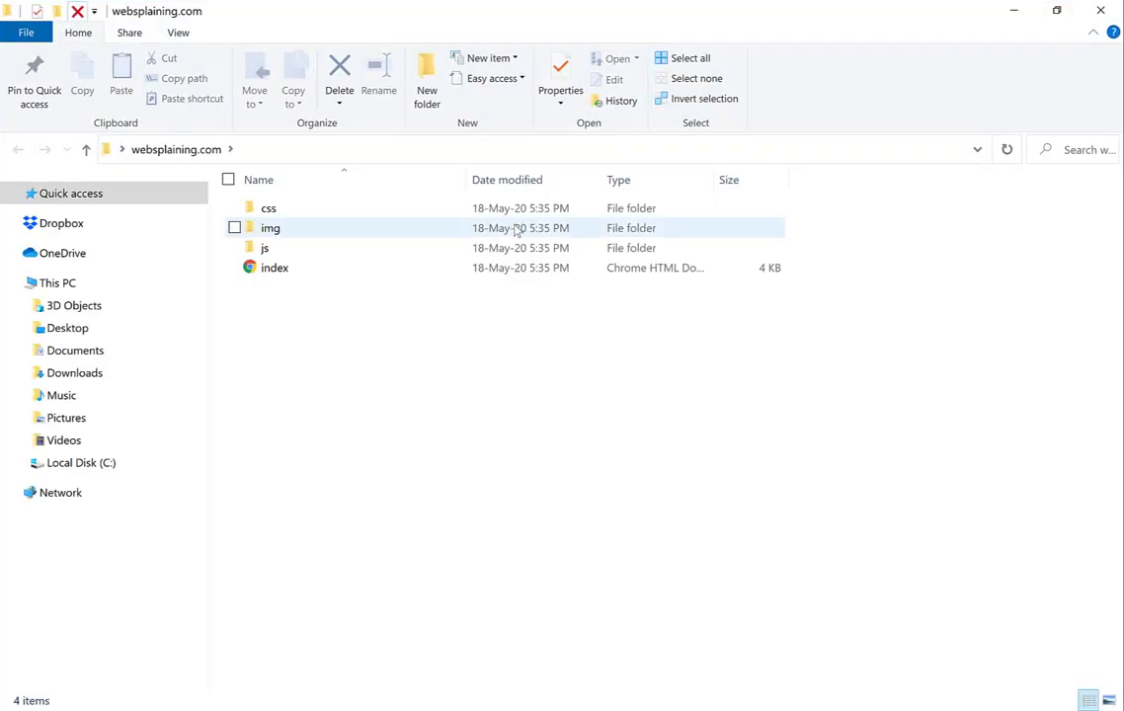
{"action": "left_click", "coordinate": [396, 265]}
{"action": "double_click", "coordinate": [397, 265]}
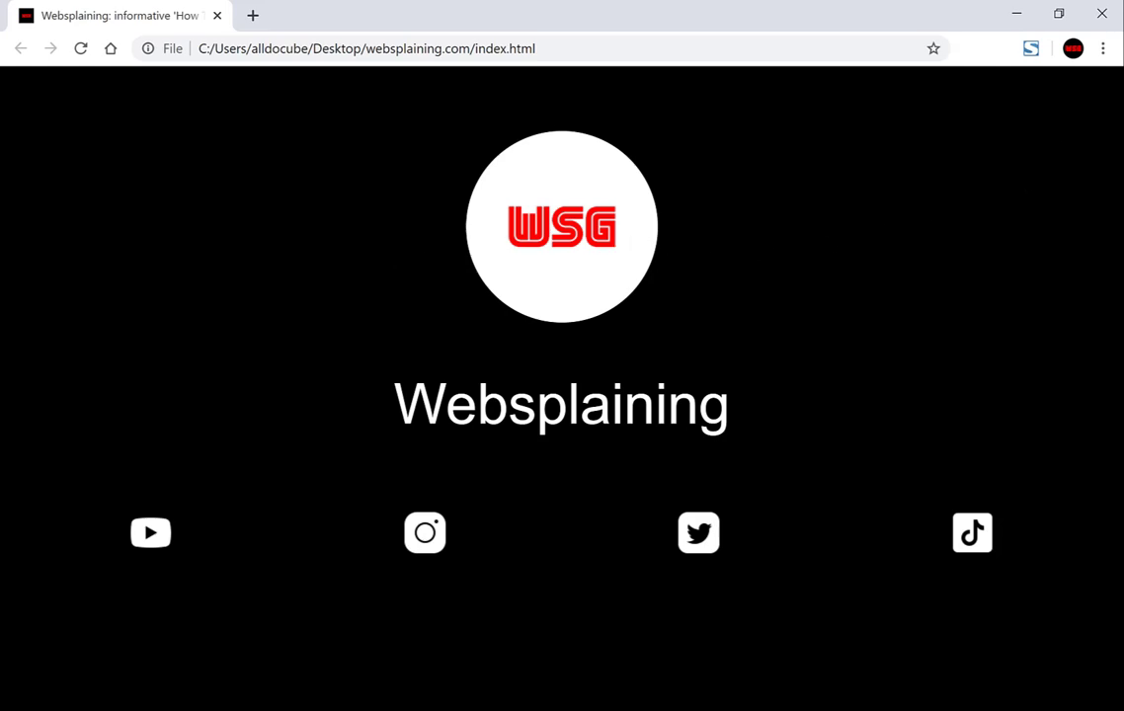
{"action": "left_click", "coordinate": [1101, 14]}
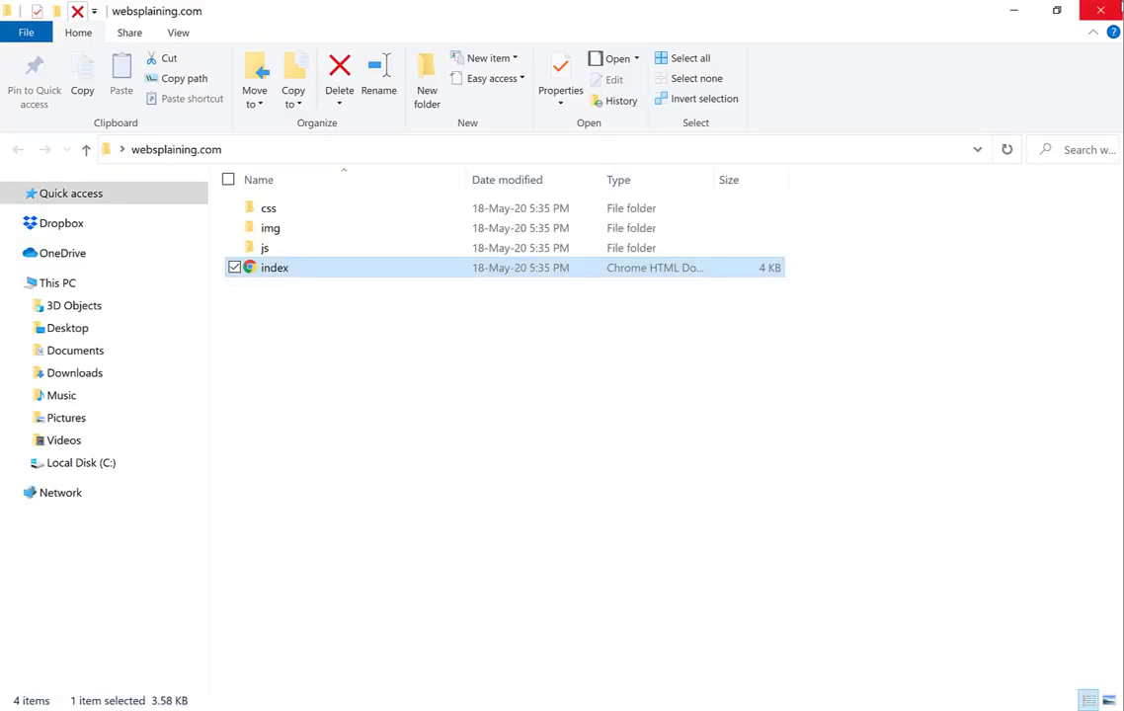
{"action": "left_click", "coordinate": [1101, 11]}
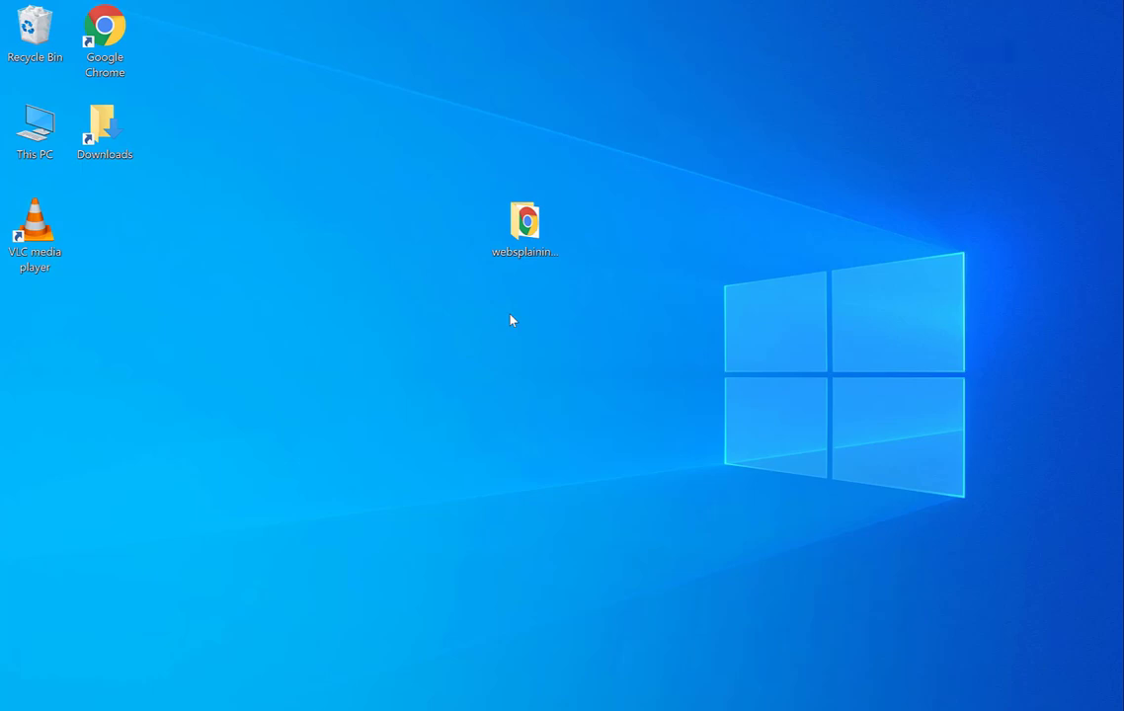
{"action": "left_click", "coordinate": [92, 47]}
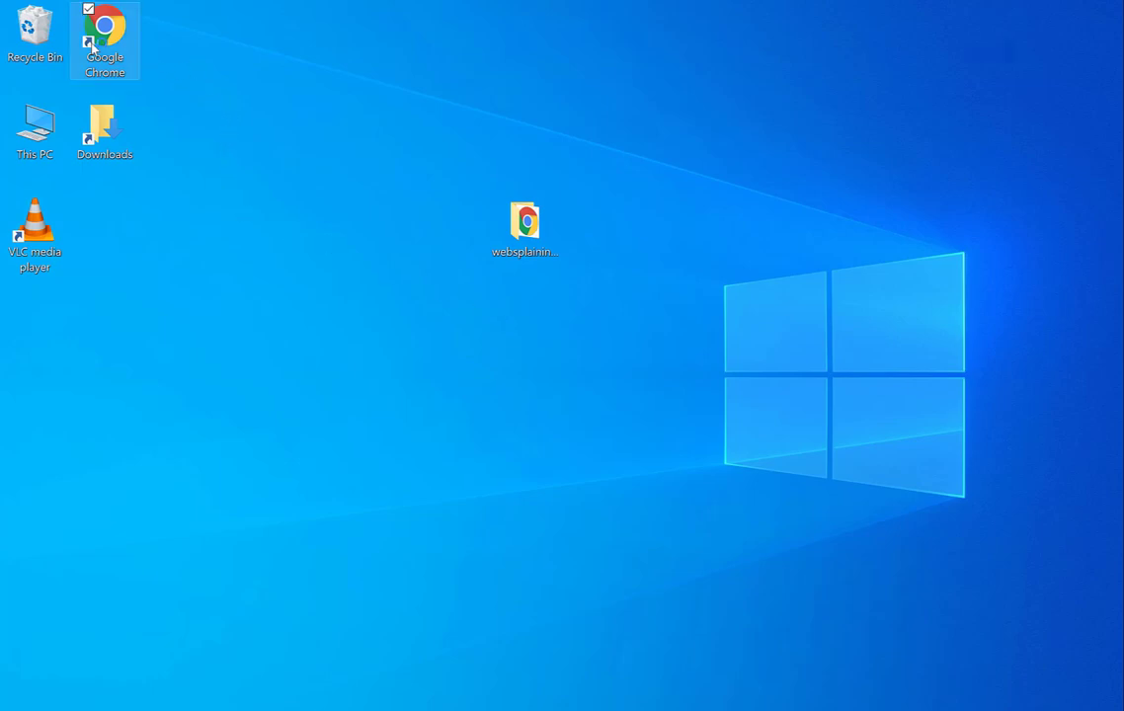
{"action": "double_click", "coordinate": [92, 47]}
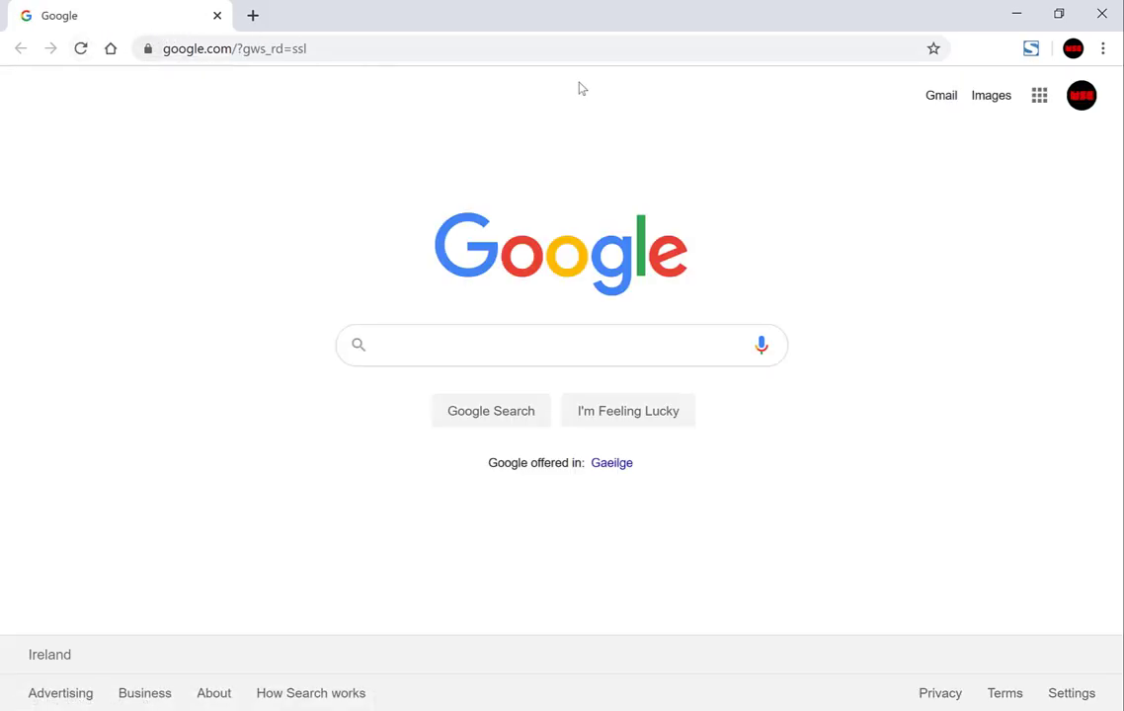
{"action": "left_click", "coordinate": [520, 48]}
{"action": "type", "text": "www.github.com"}
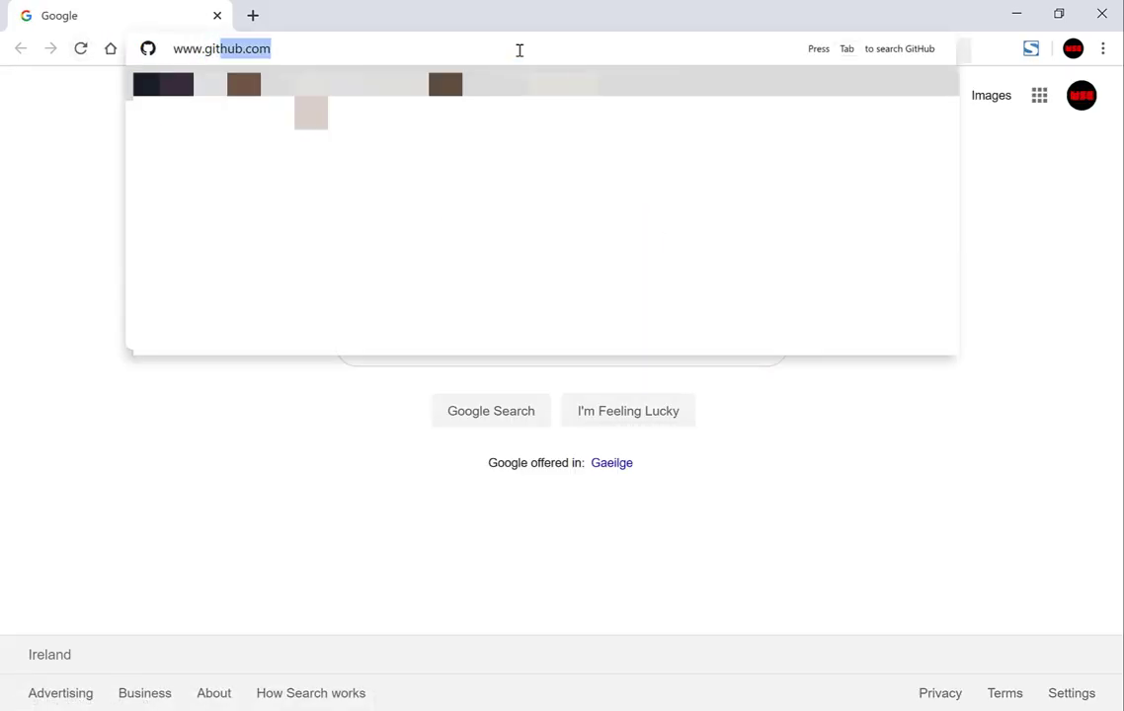
{"action": "key", "text": "Return"}
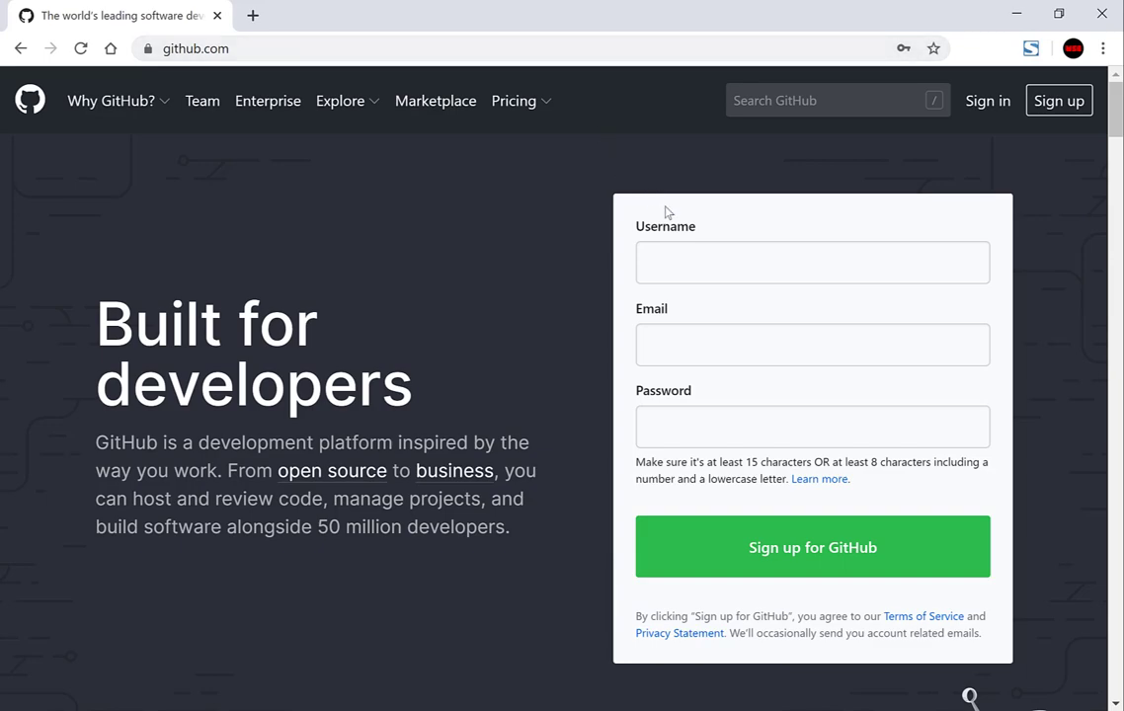
Sign in to the existing GitHub account with the saved credentials
{"action": "left_click", "coordinate": [678, 253]}
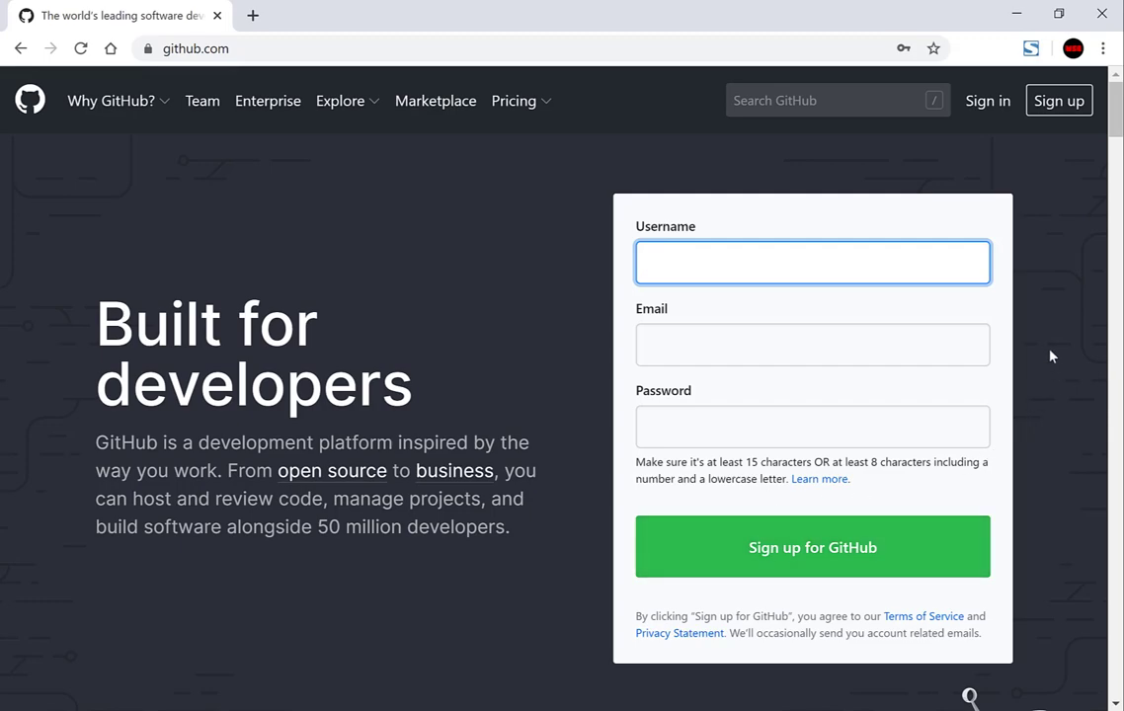
{"action": "left_click", "coordinate": [981, 116]}
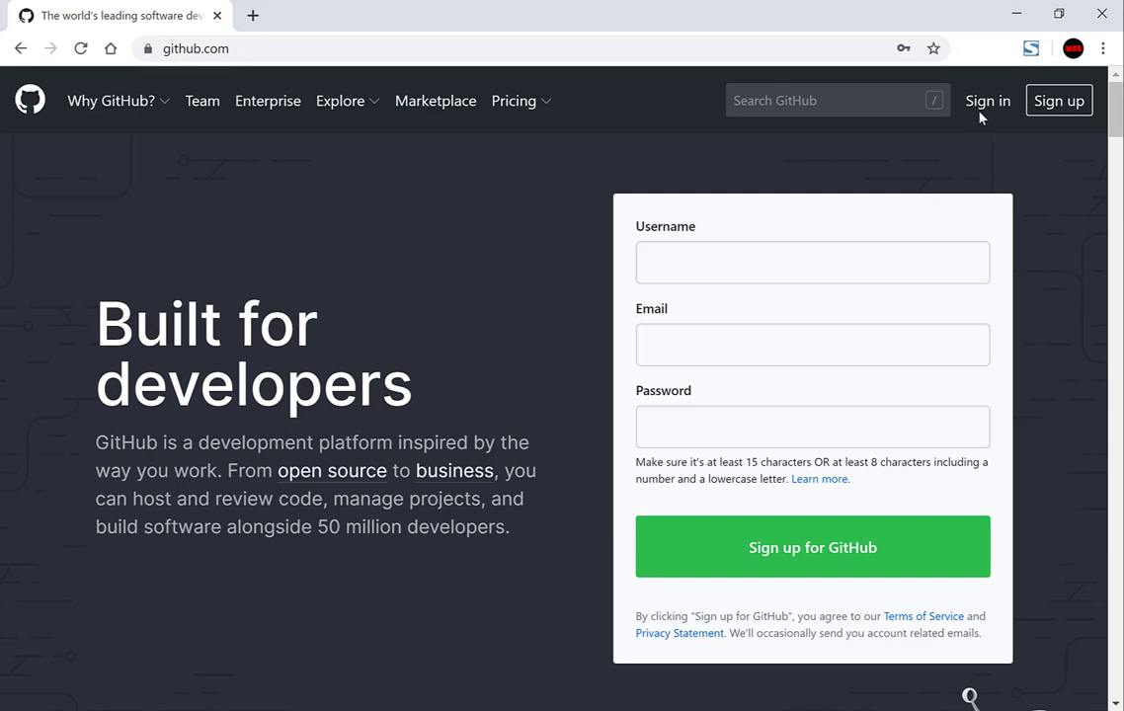
{"action": "double_click", "coordinate": [981, 116]}
{"action": "left_click", "coordinate": [981, 114]}
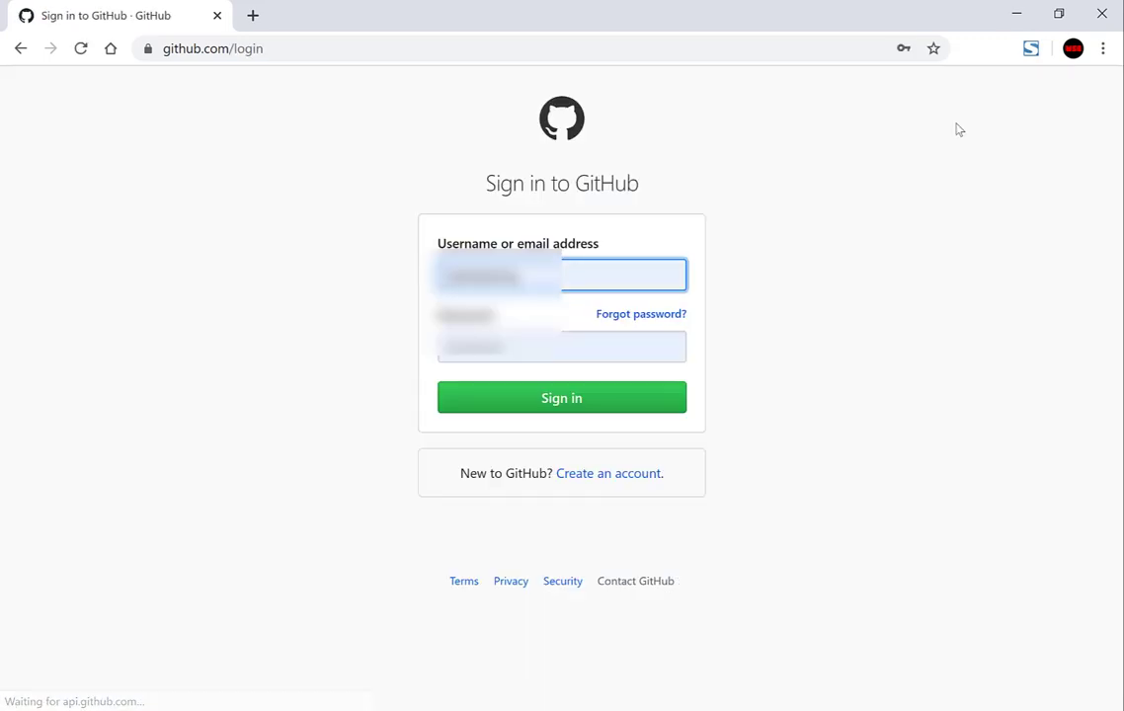
{"action": "left_click", "coordinate": [570, 401]}
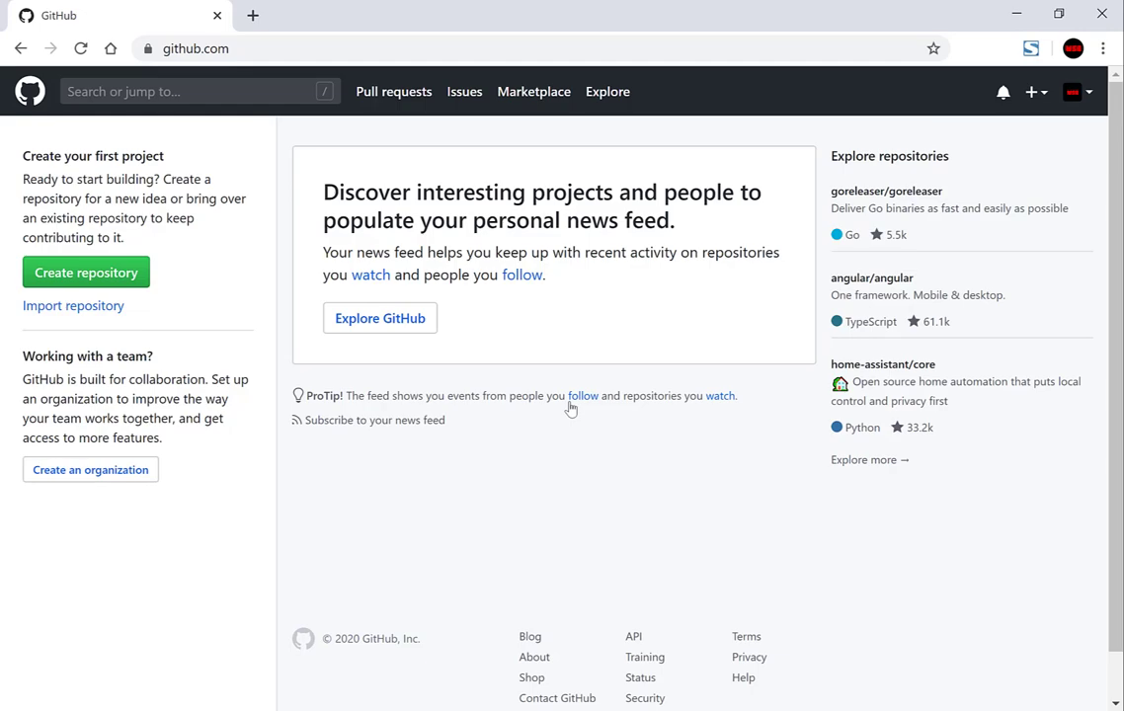
Start a new repository and name it websplaining.github.io
{"action": "left_click", "coordinate": [99, 284]}
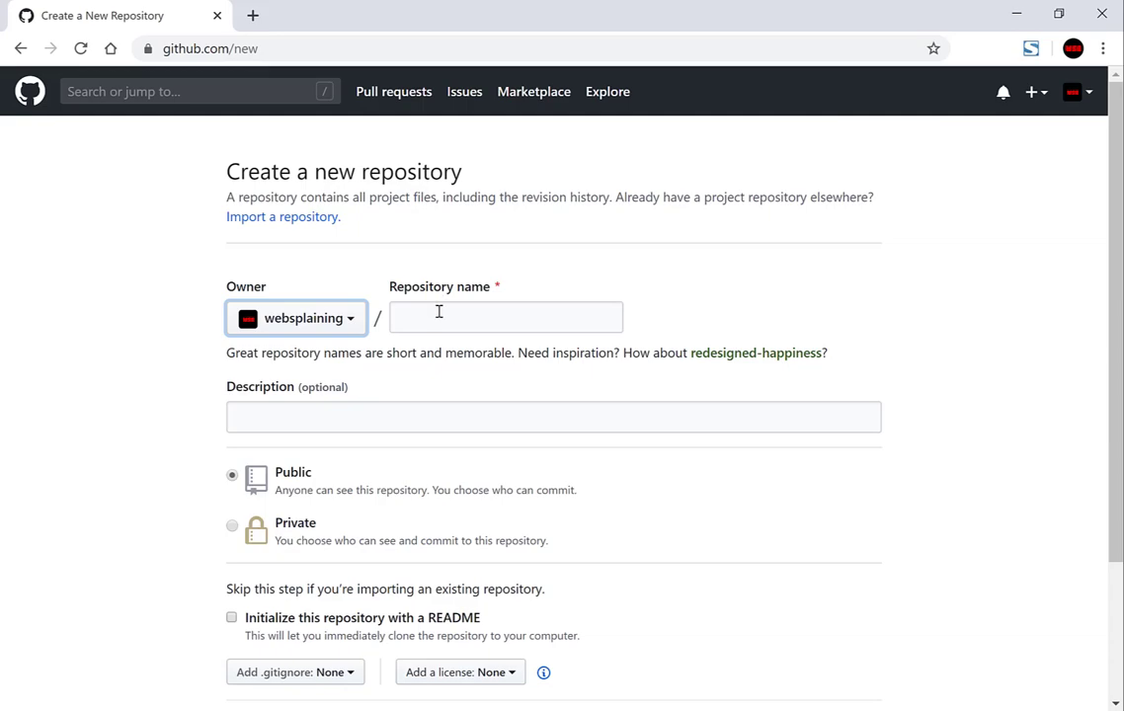
{"action": "left_click", "coordinate": [439, 317]}
{"action": "type", "text": "websplaining"}
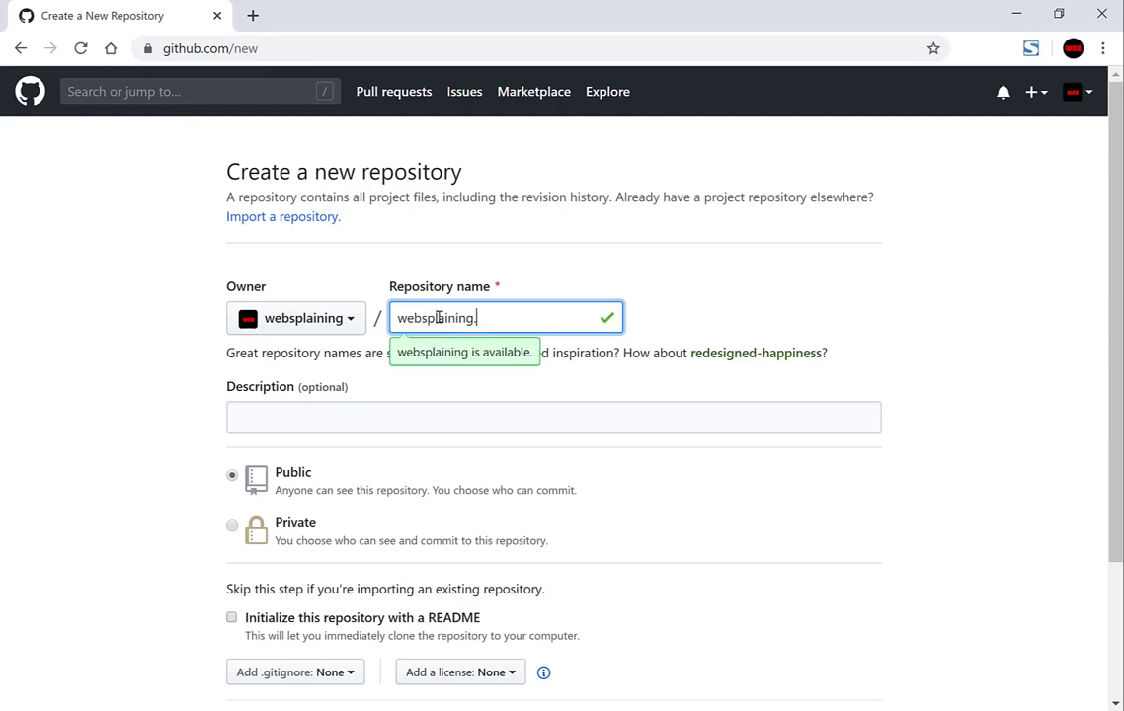
{"action": "type", "text": ".github"}
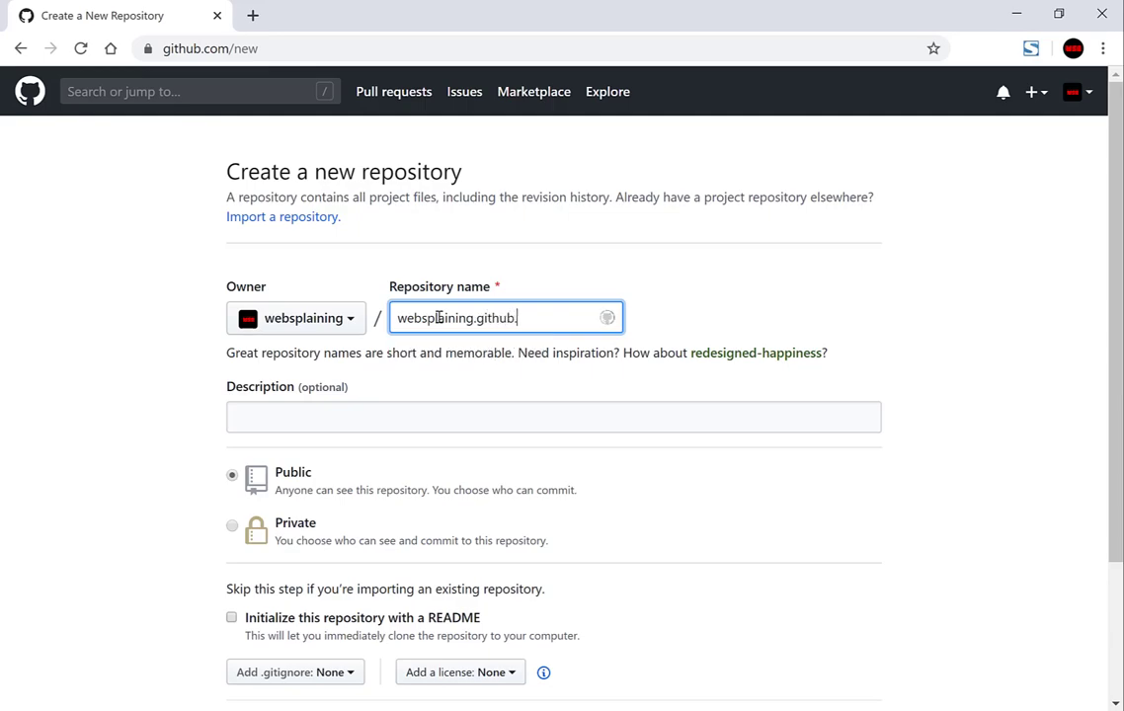
{"action": "type", "text": ".io"}
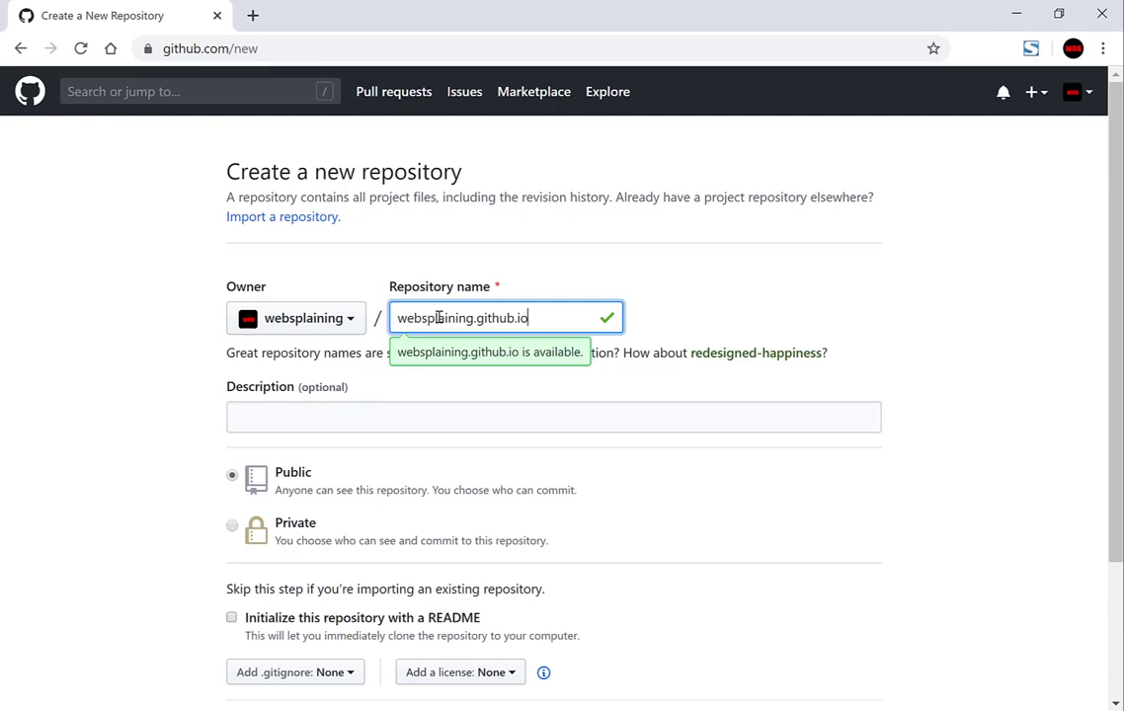
{"action": "left_click", "coordinate": [641, 238]}
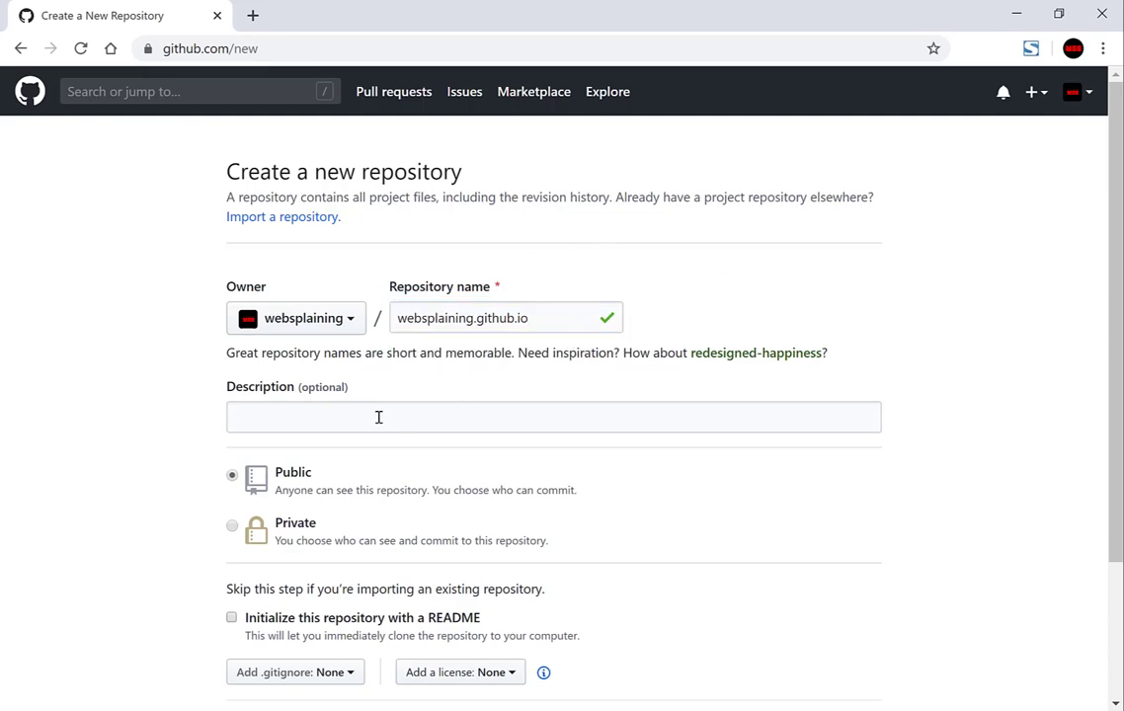
Choose to initialize the repository with a README and create it
{"action": "scroll", "coordinate": [348, 412], "scroll_direction": "down", "scroll_amount": 2}
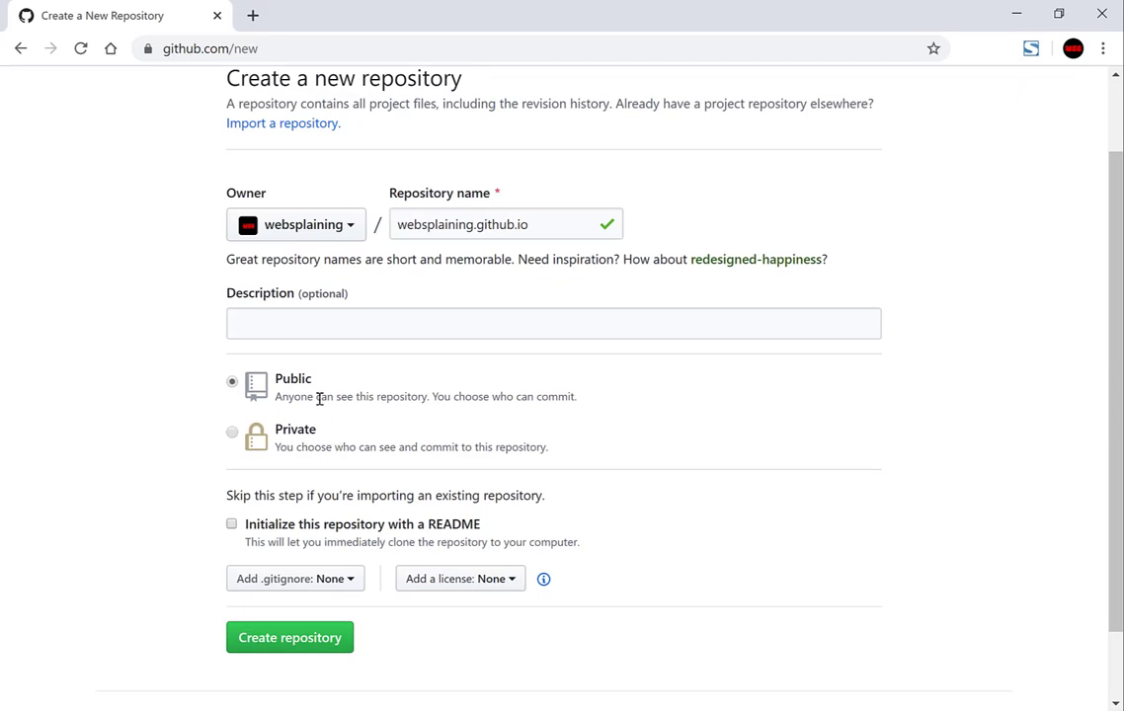
{"action": "scroll", "coordinate": [707, 480], "scroll_direction": "down", "scroll_amount": 1}
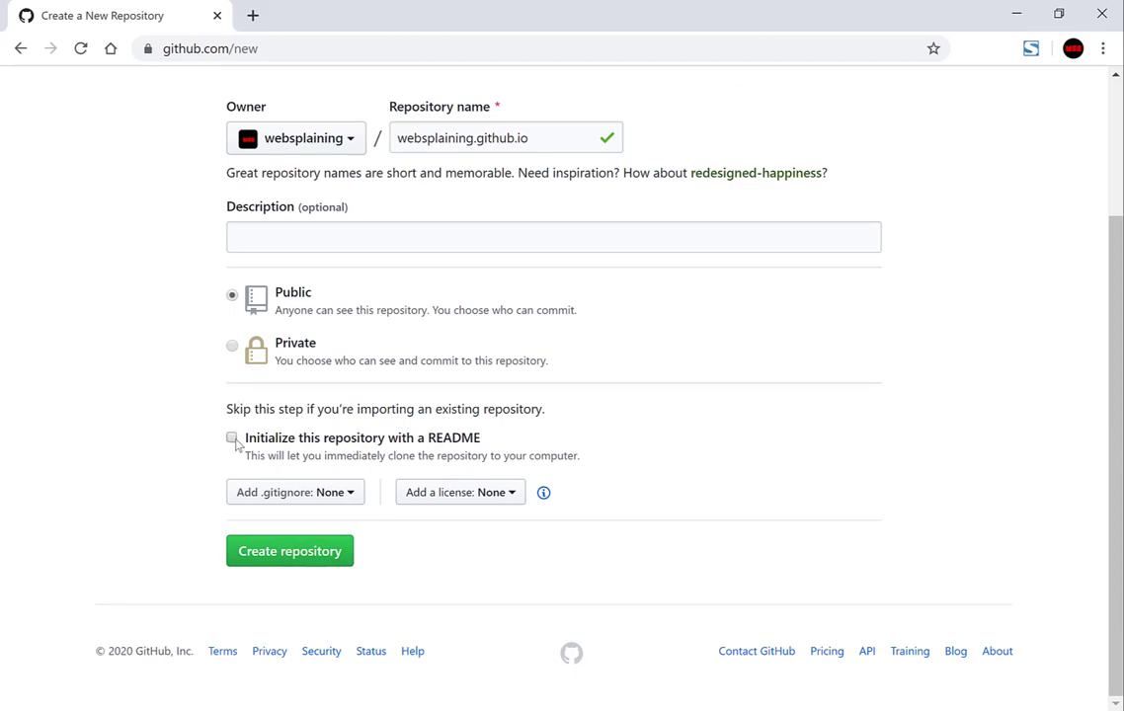
{"action": "left_click", "coordinate": [231, 439]}
{"action": "left_click", "coordinate": [314, 549]}
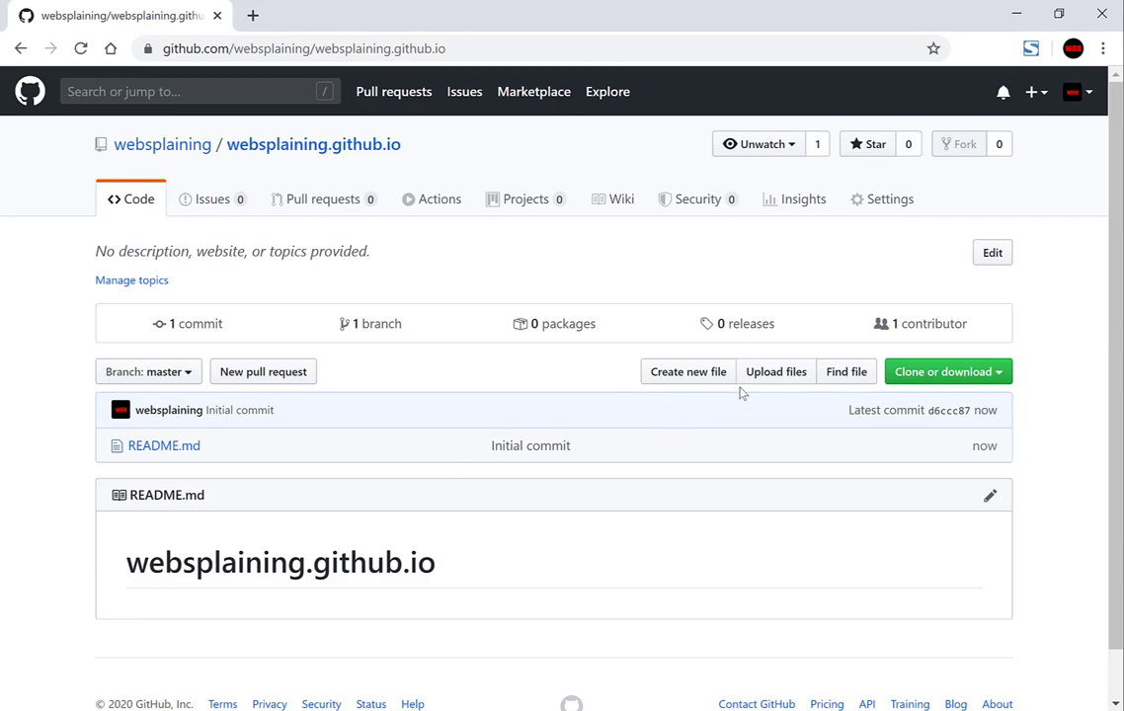
Open the repository's file upload page and place the desktop's websplaining.com folder in a small window over it
{"action": "left_click", "coordinate": [769, 375]}
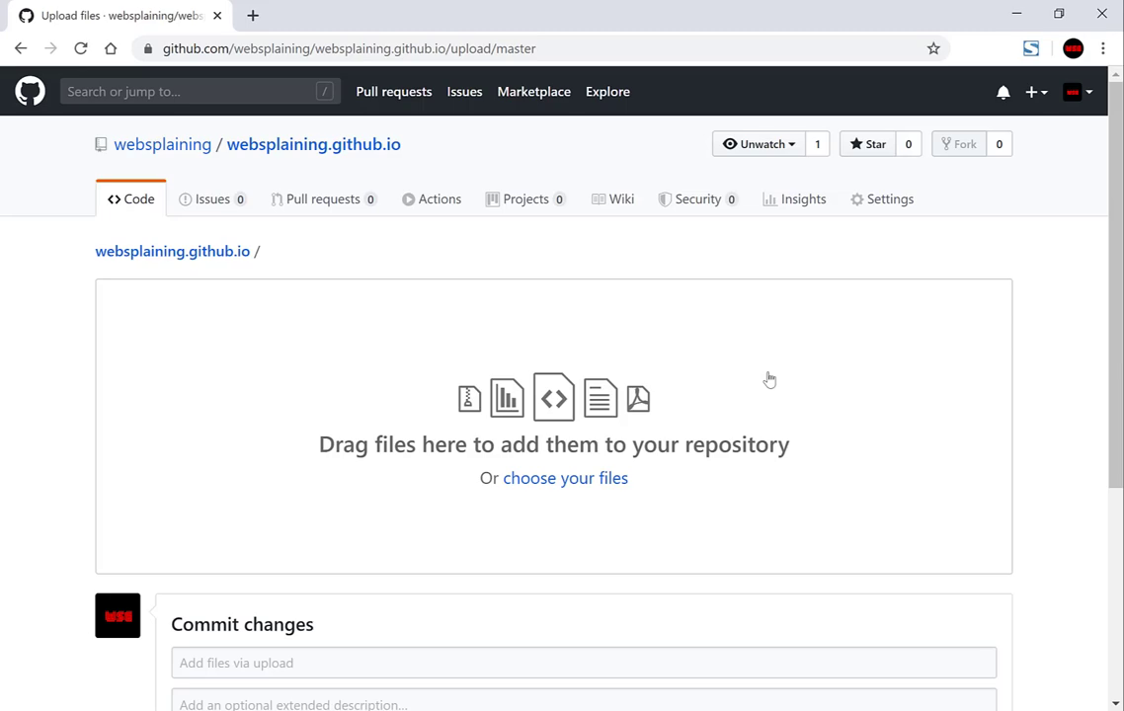
{"action": "left_click", "coordinate": [1015, 9]}
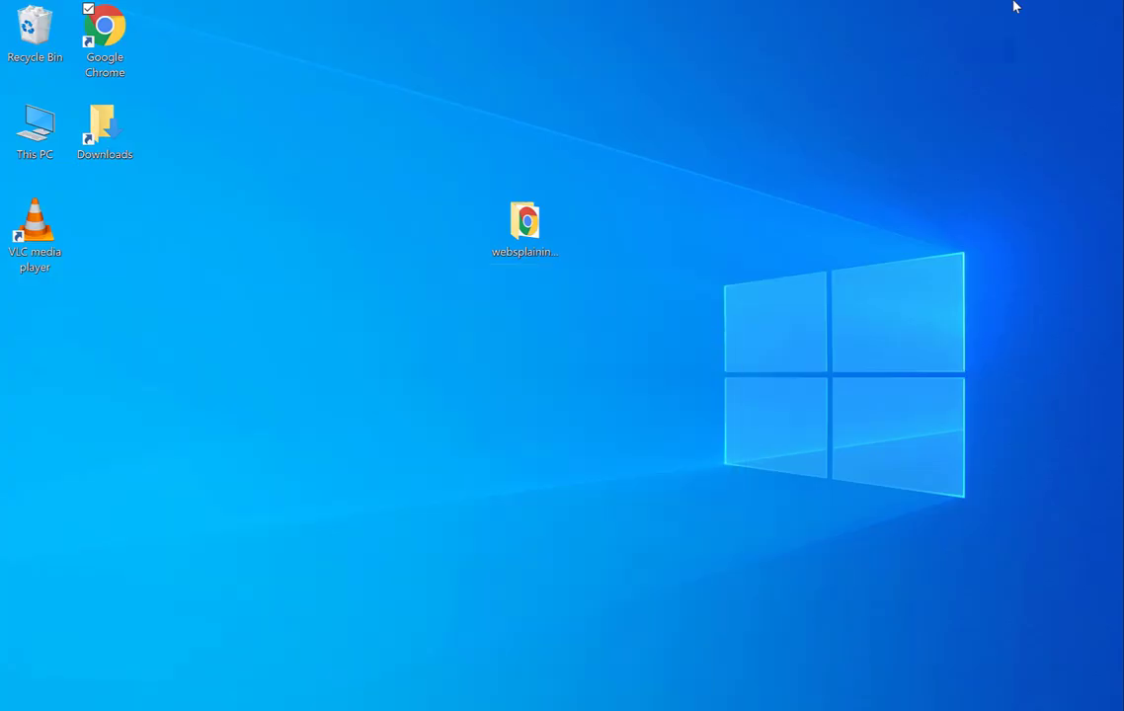
{"action": "double_click", "coordinate": [525, 223]}
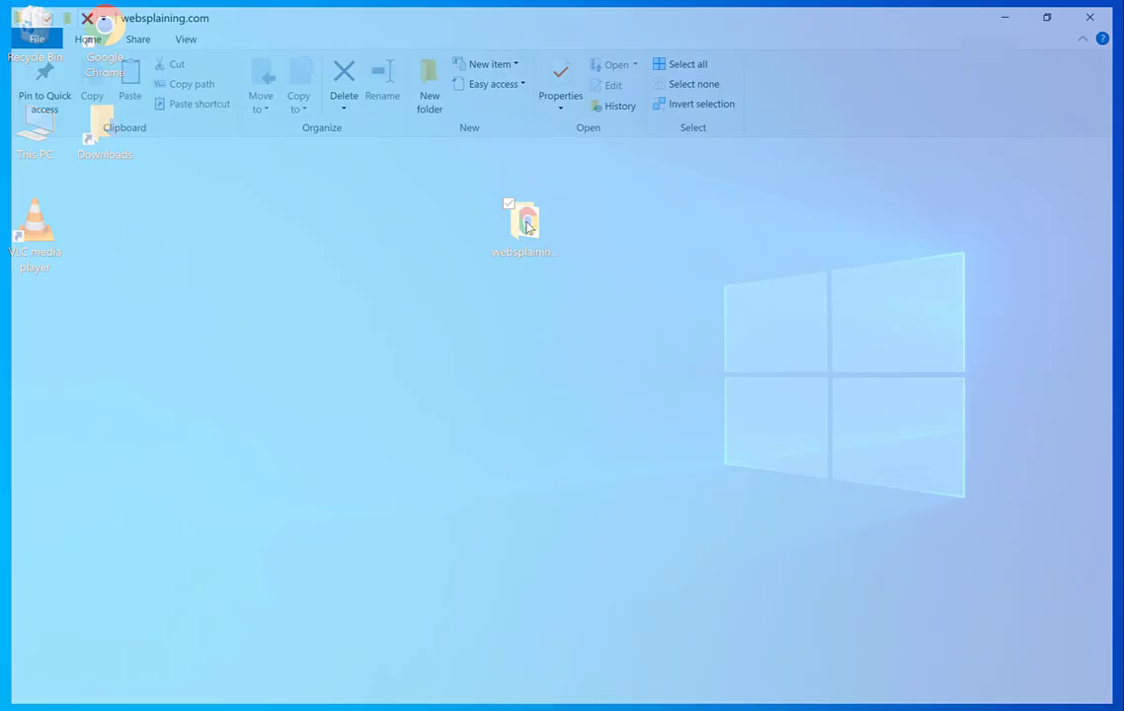
{"action": "double_click", "coordinate": [603, 8]}
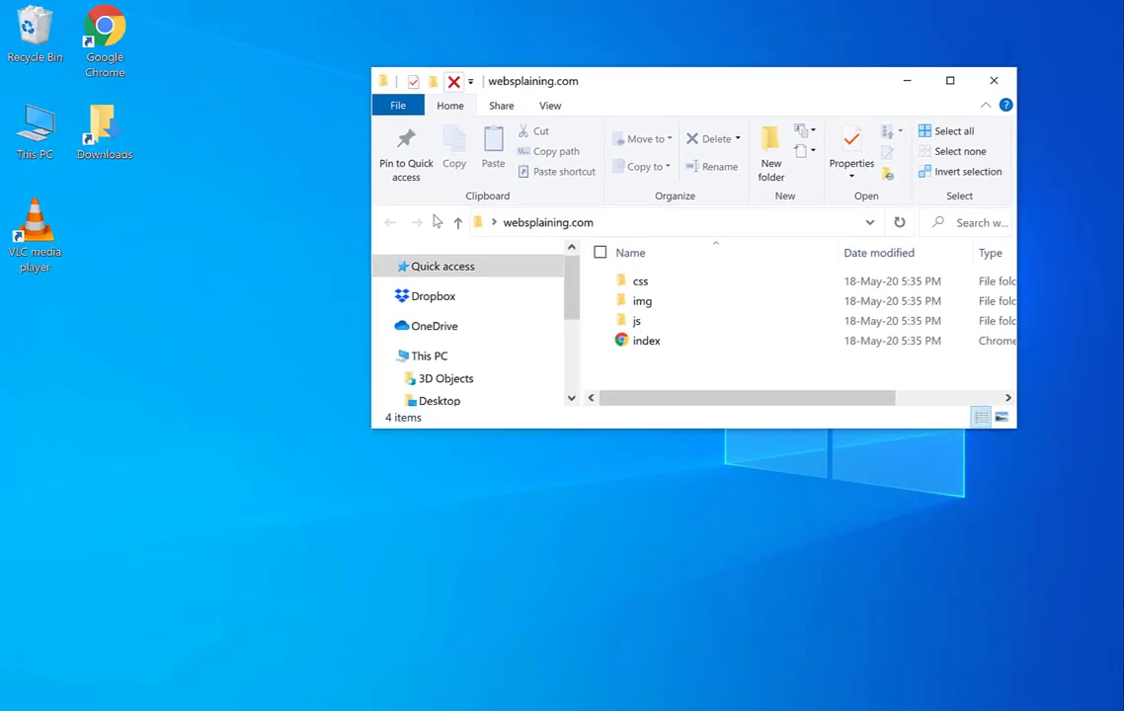
{"action": "left_click_drag", "start_coordinate": [369, 219], "coordinate": [661, 250]}
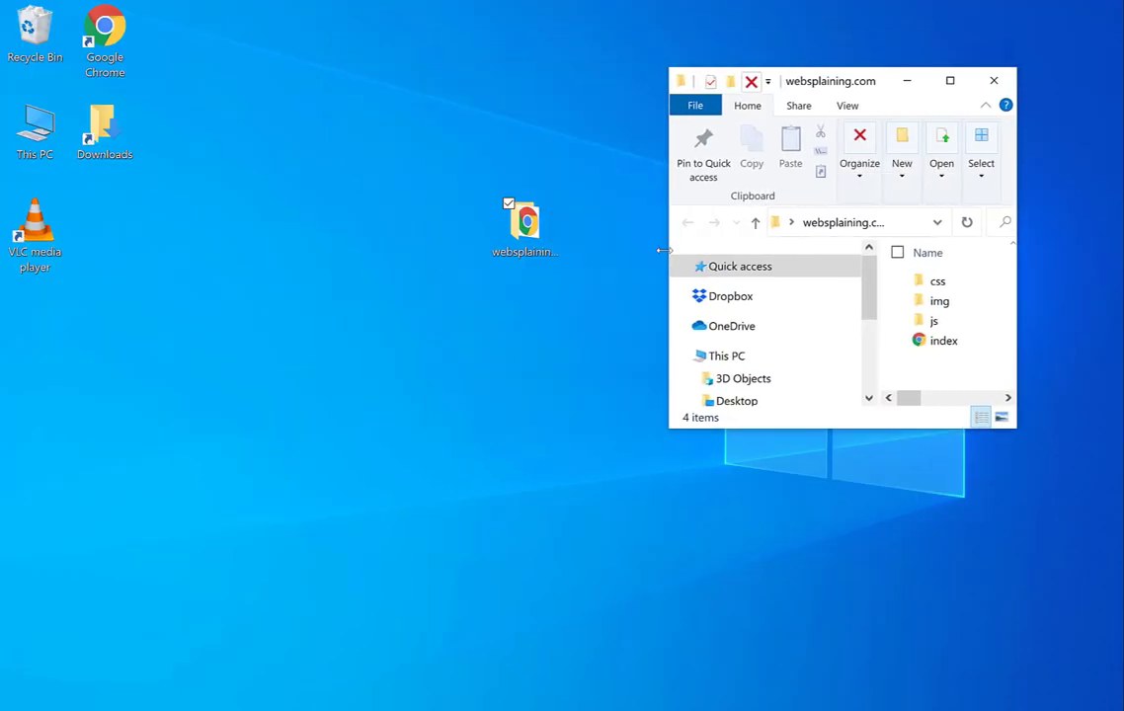
{"action": "left_click", "coordinate": [63, 707]}
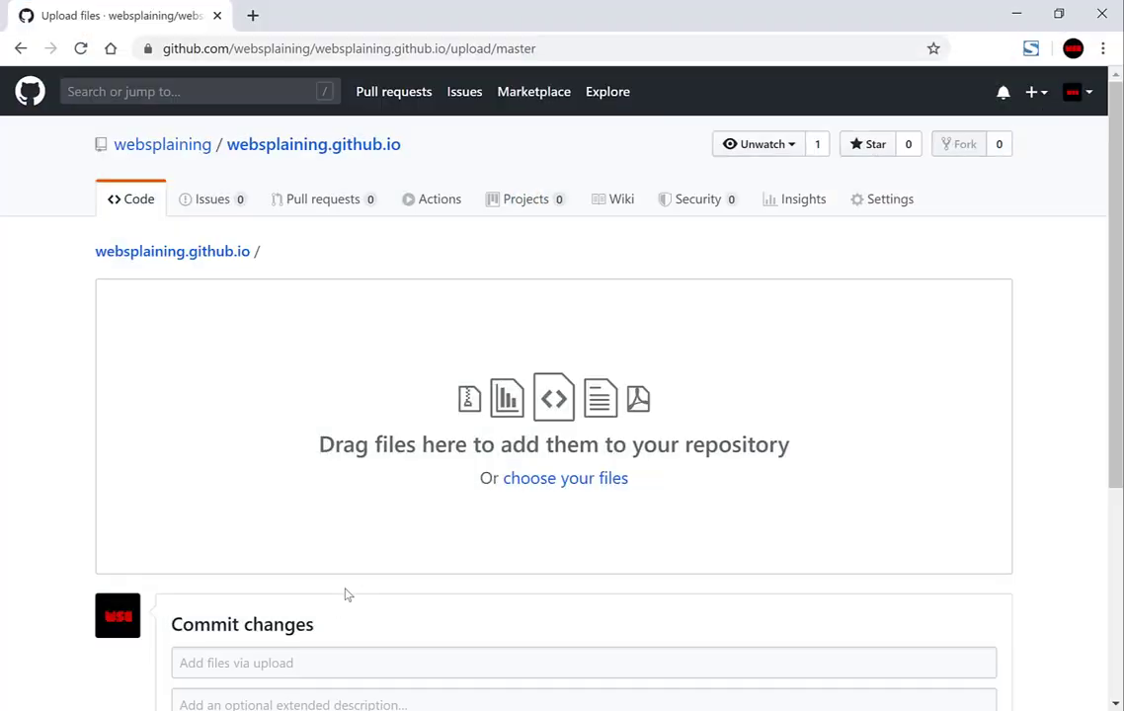
{"action": "key", "text": "alt+Tab"}
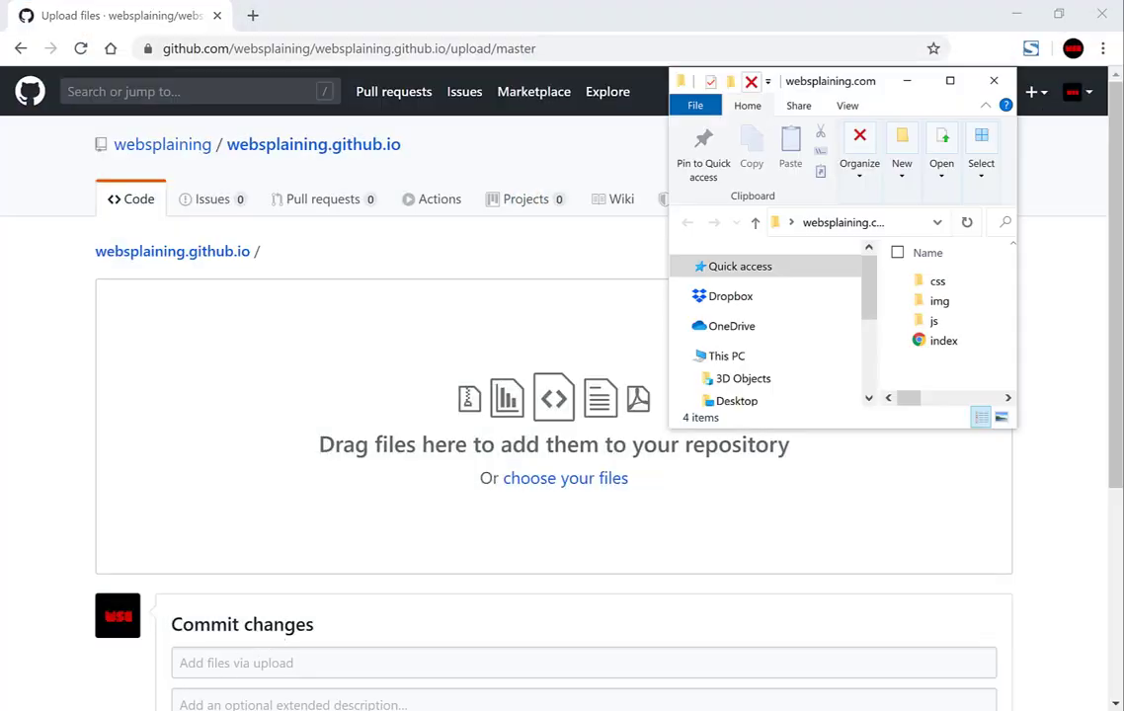
Upload the css, img and js folders and the index file to the repository, committing directly to the master branch
{"action": "left_click_drag", "start_coordinate": [934, 360], "coordinate": [541, 432]}
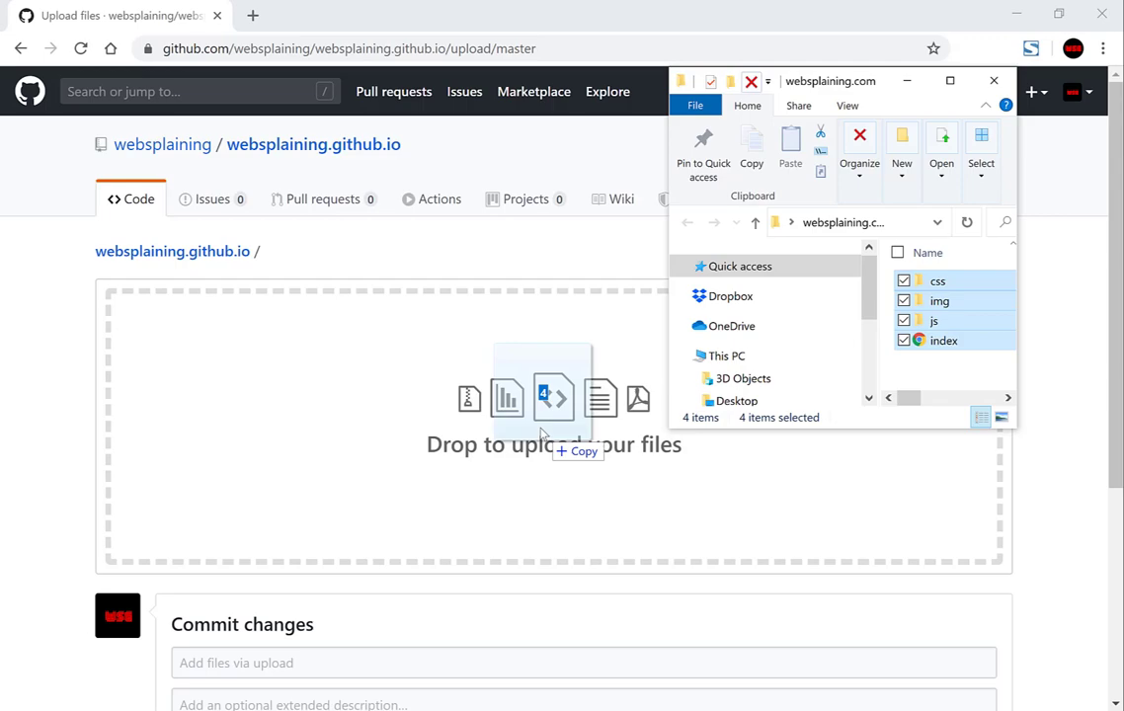
{"action": "left_click_drag", "start_coordinate": [541, 432], "coordinate": [541, 434]}
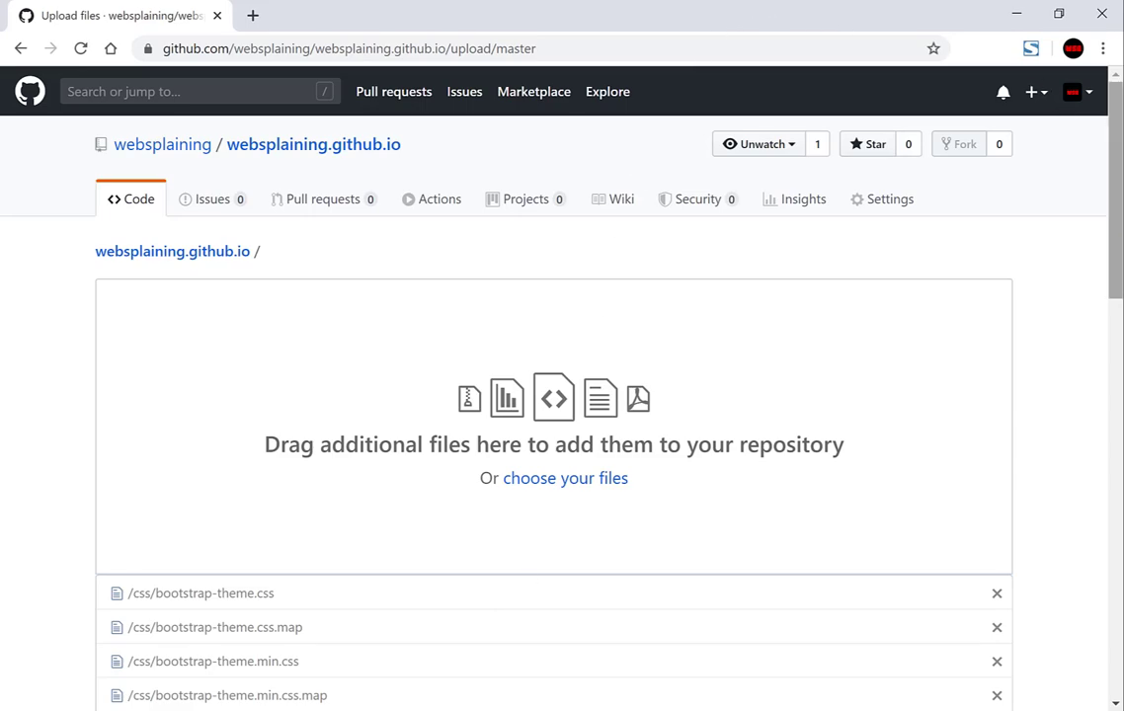
{"action": "scroll", "coordinate": [554, 395], "scroll_direction": "down", "scroll_amount": 2}
{"action": "left_click_drag", "start_coordinate": [1118, 220], "coordinate": [1119, 558]}
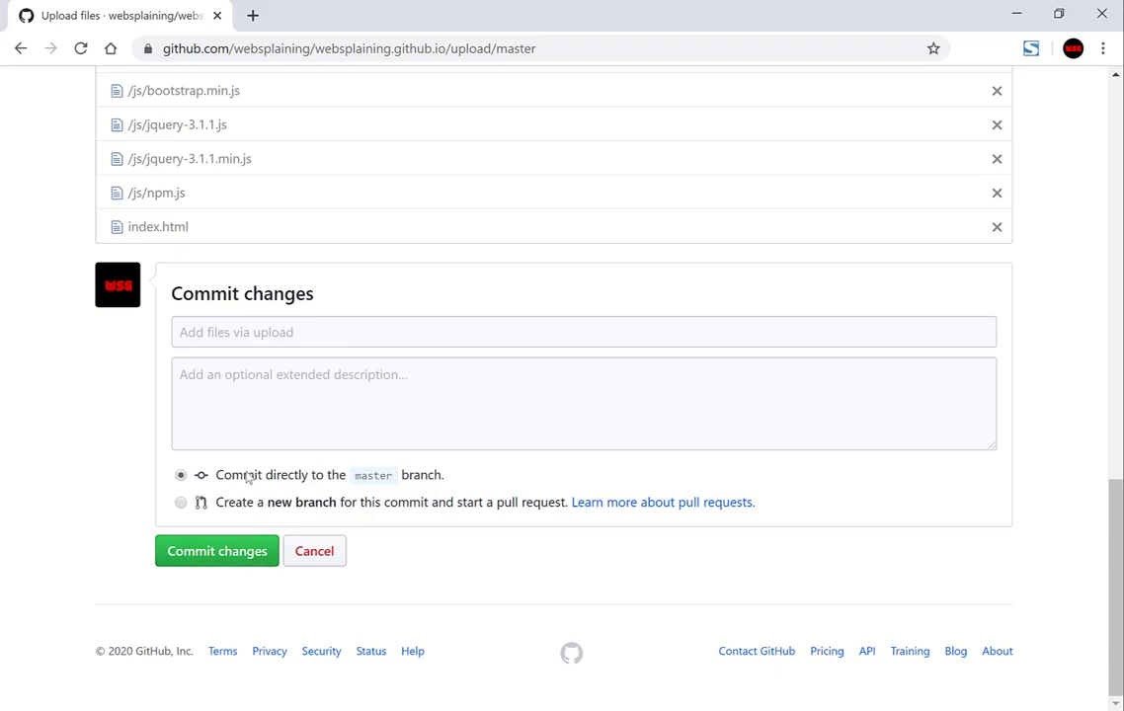
{"action": "left_click", "coordinate": [240, 560]}
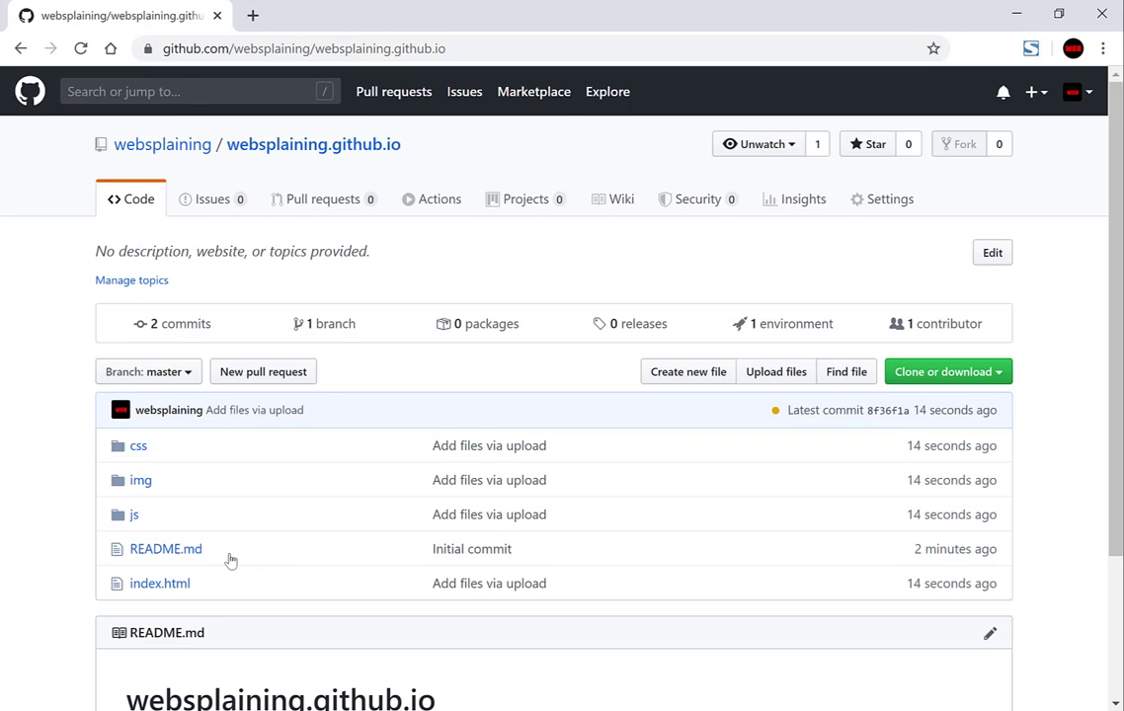
Open the repository's settings and go to the GitHub Pages section
{"action": "left_click", "coordinate": [902, 222]}
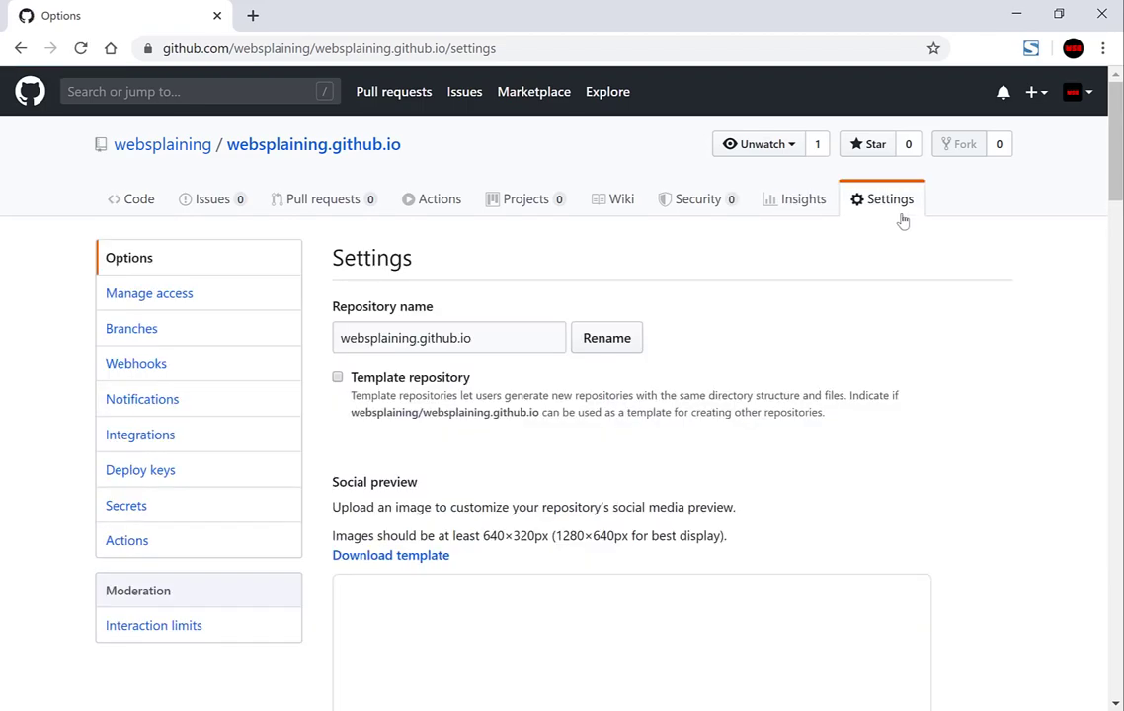
{"action": "scroll", "coordinate": [987, 146], "scroll_direction": "down", "scroll_amount": 1}
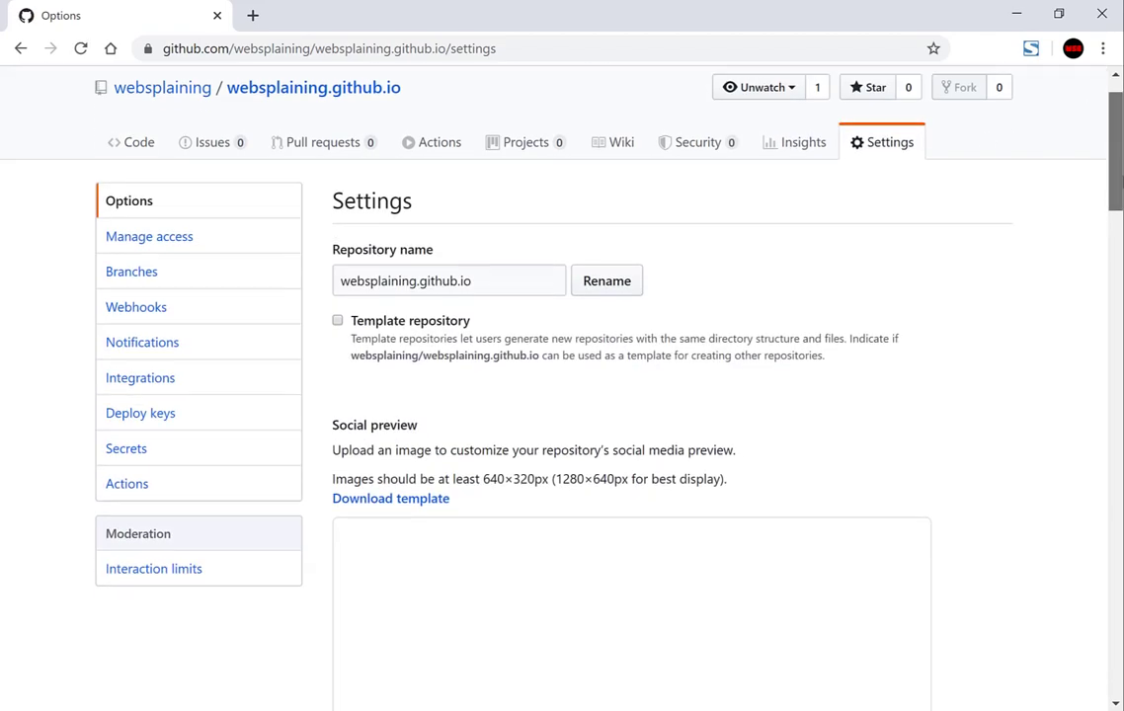
{"action": "scroll", "coordinate": [562, 395], "scroll_direction": "down", "scroll_amount": 6}
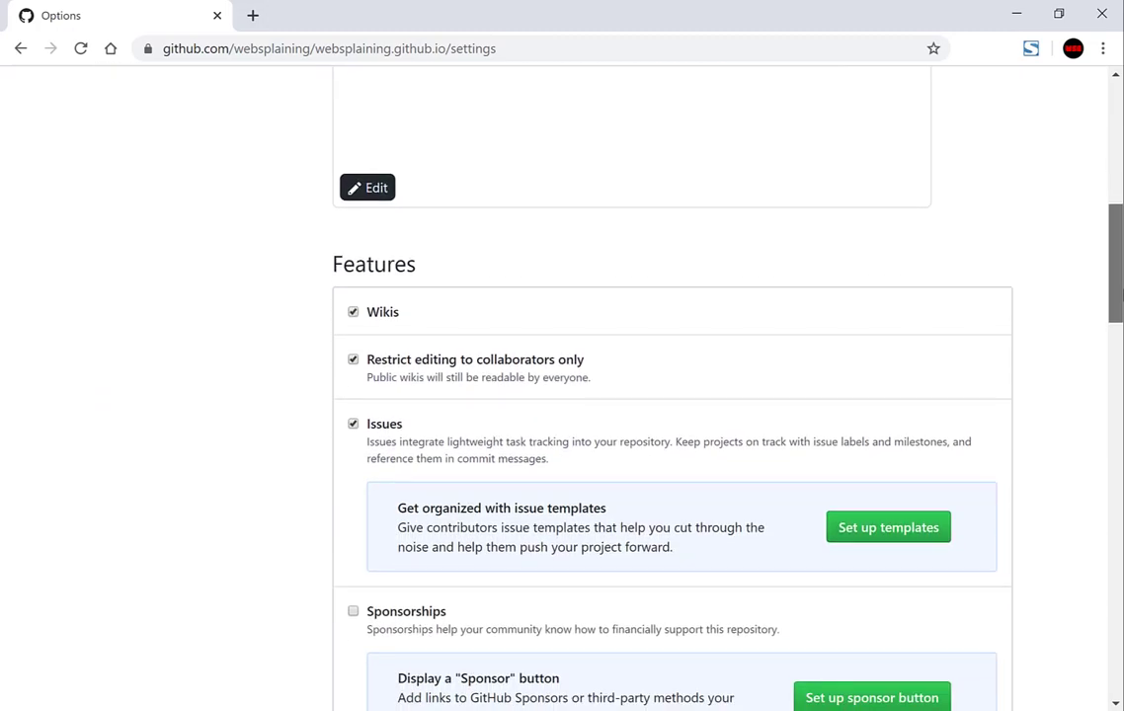
{"action": "scroll", "coordinate": [672, 395], "scroll_direction": "down", "scroll_amount": 6}
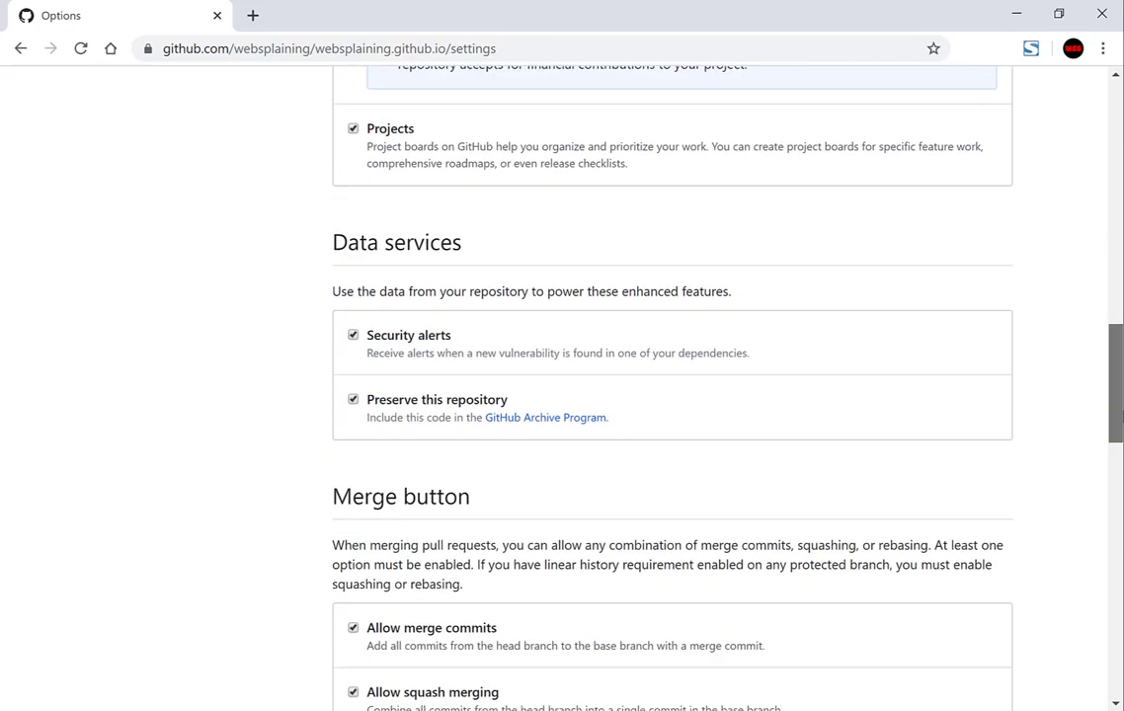
{"action": "scroll", "coordinate": [672, 395], "scroll_direction": "down", "scroll_amount": 6}
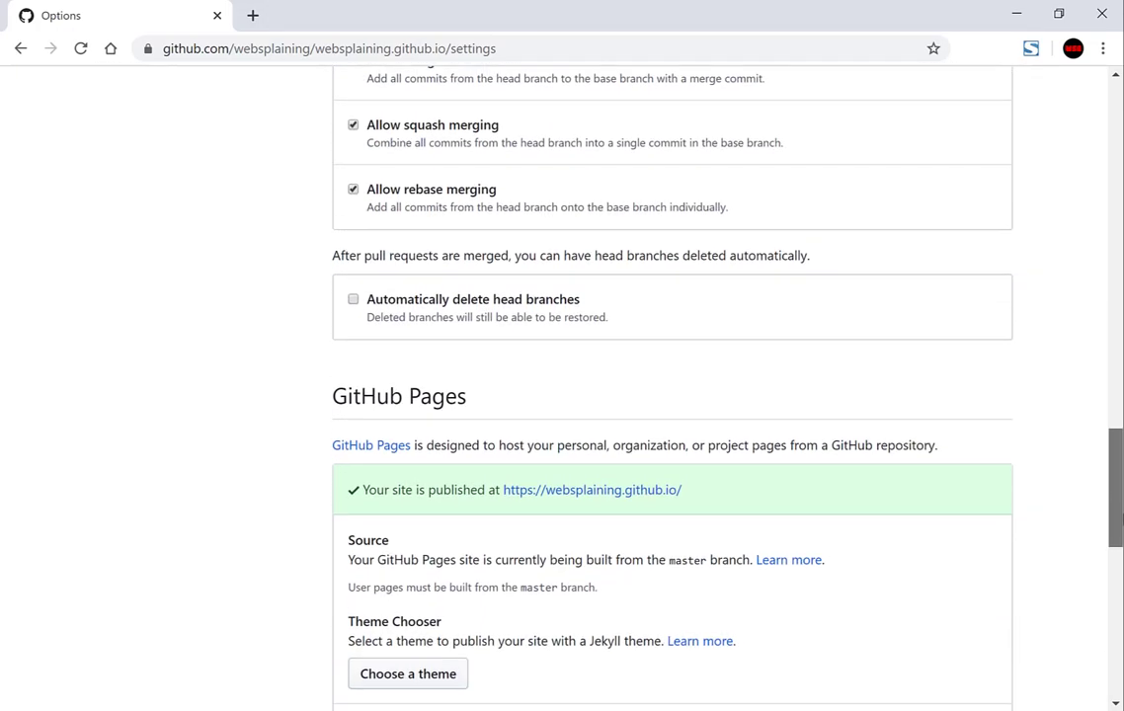
{"action": "scroll", "coordinate": [984, 445], "scroll_direction": "down", "scroll_amount": 3}
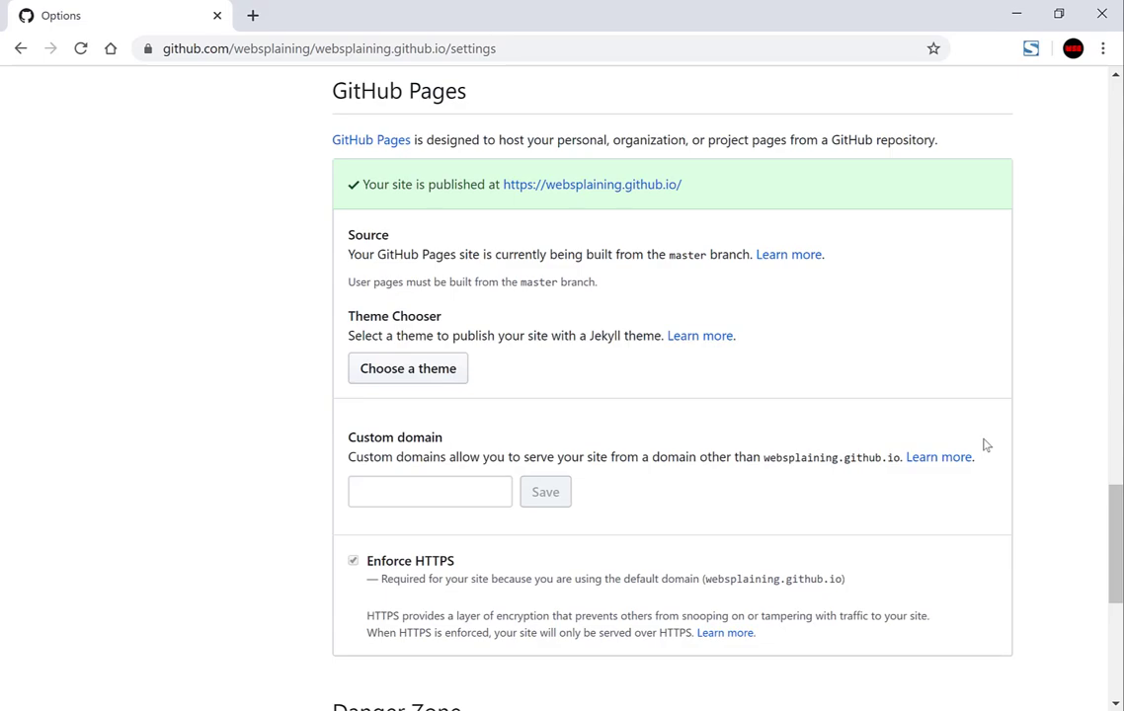
View the published websplaining.github.io site in a new tab, close it and examine the Custom domain setting
{"action": "right_click", "coordinate": [662, 196]}
{"action": "left_click", "coordinate": [691, 203]}
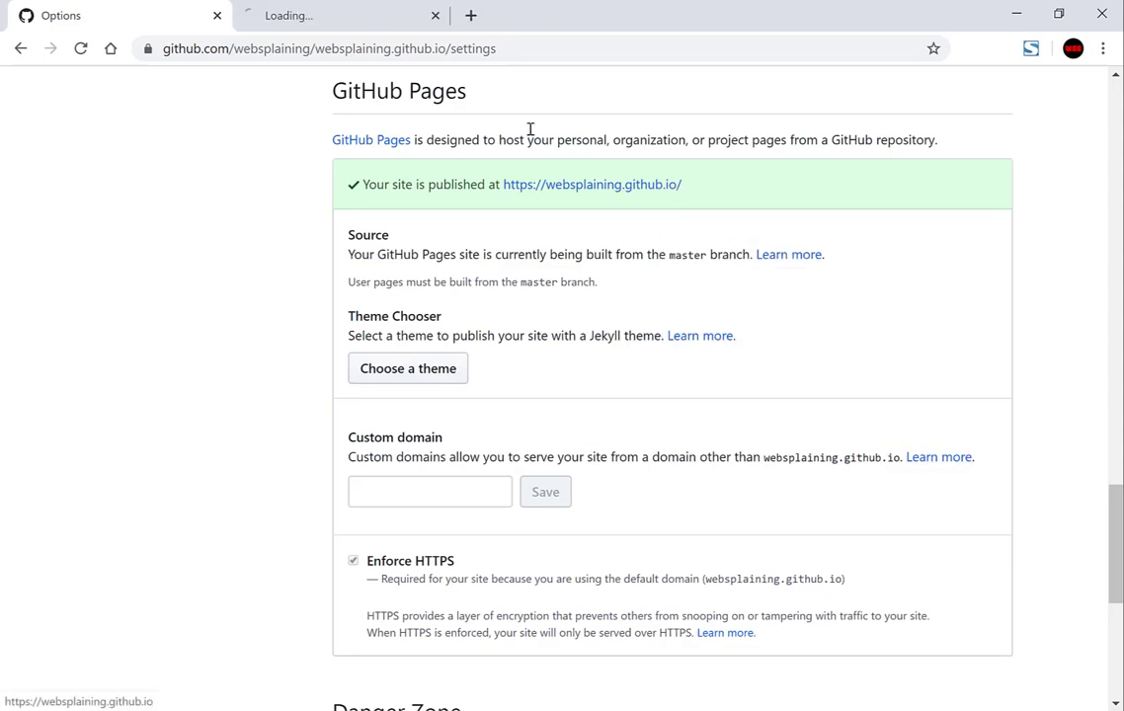
{"action": "left_click", "coordinate": [324, 16]}
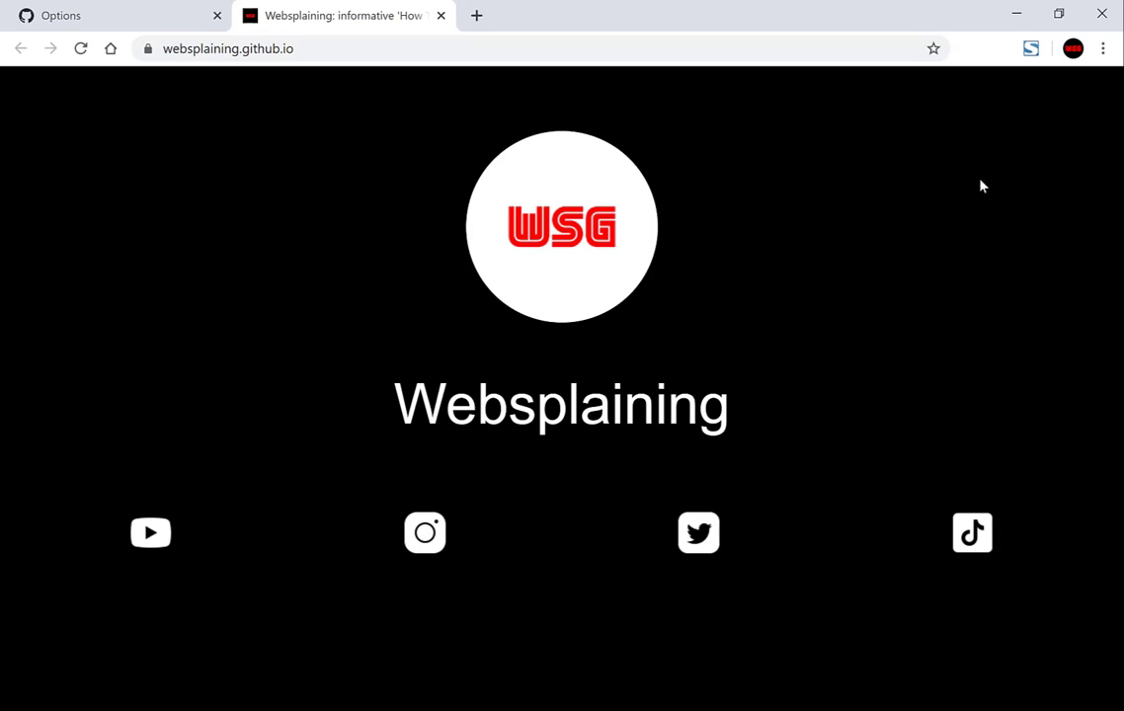
{"action": "left_click", "coordinate": [442, 15]}
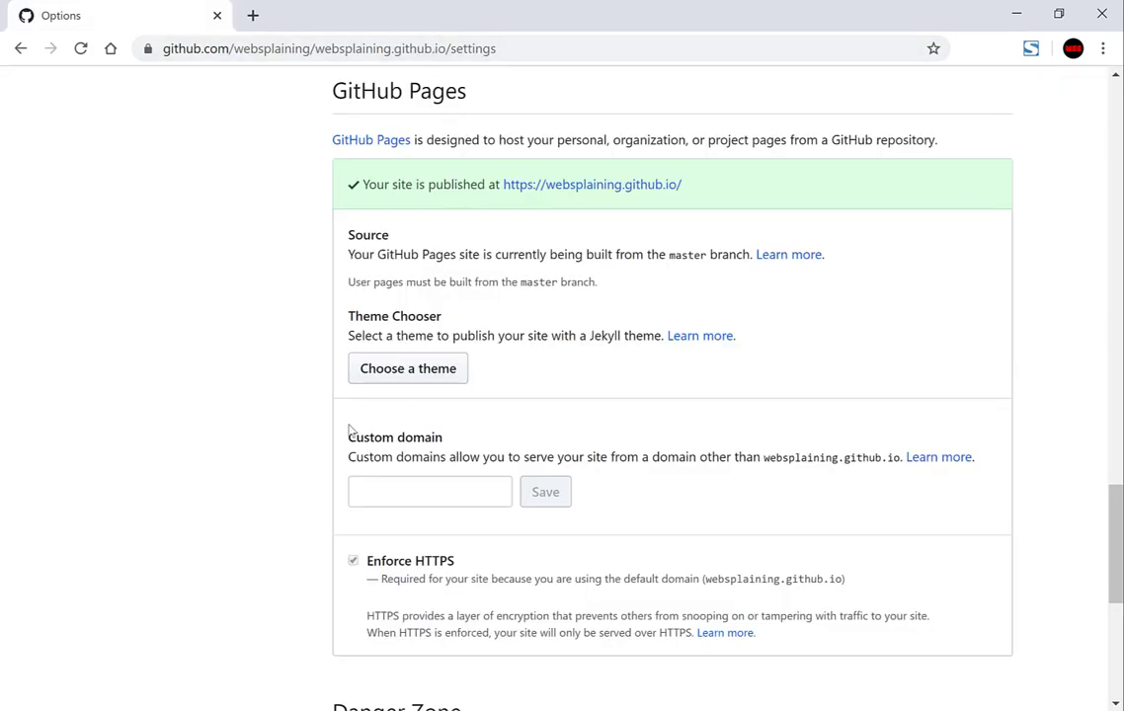
{"action": "left_click_drag", "start_coordinate": [348, 437], "coordinate": [447, 437]}
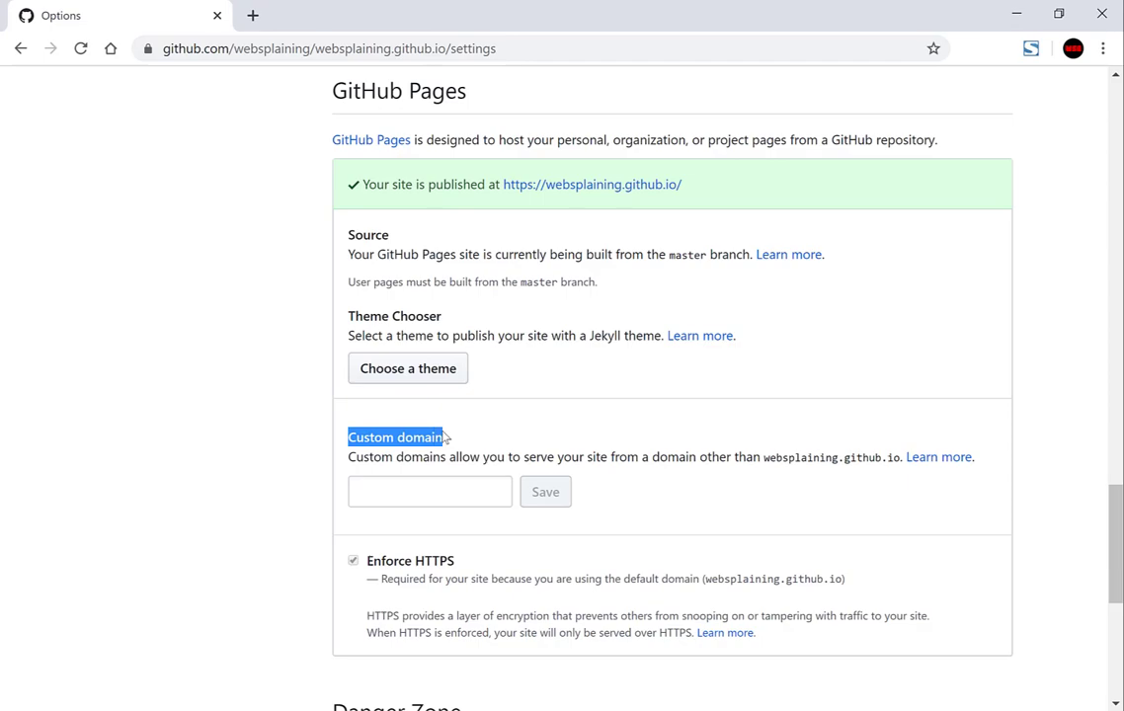
{"action": "left_click", "coordinate": [721, 351]}
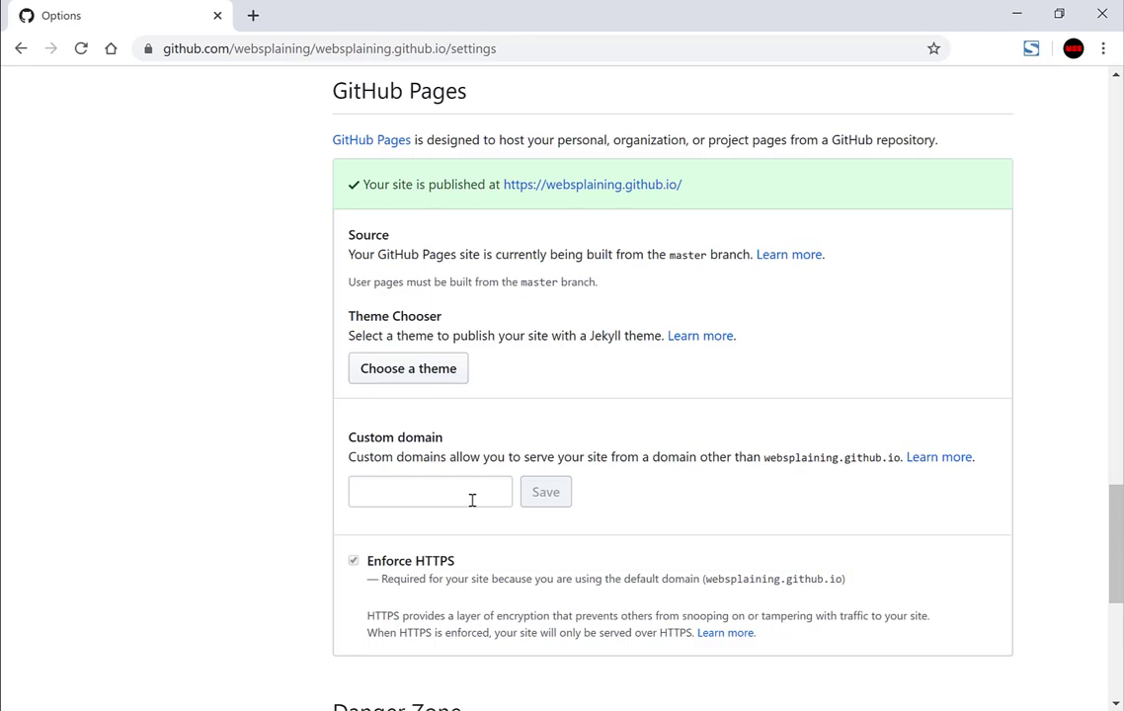
{"action": "left_click", "coordinate": [253, 15]}
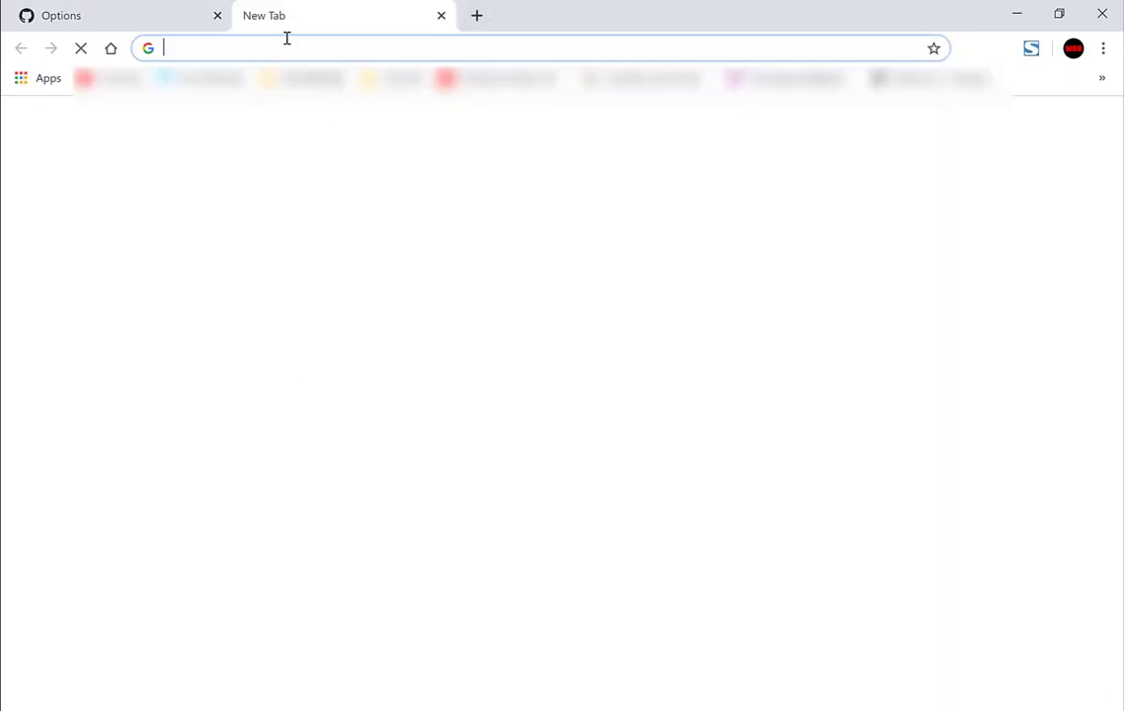
{"action": "type", "text": "www.namecheap.com"}
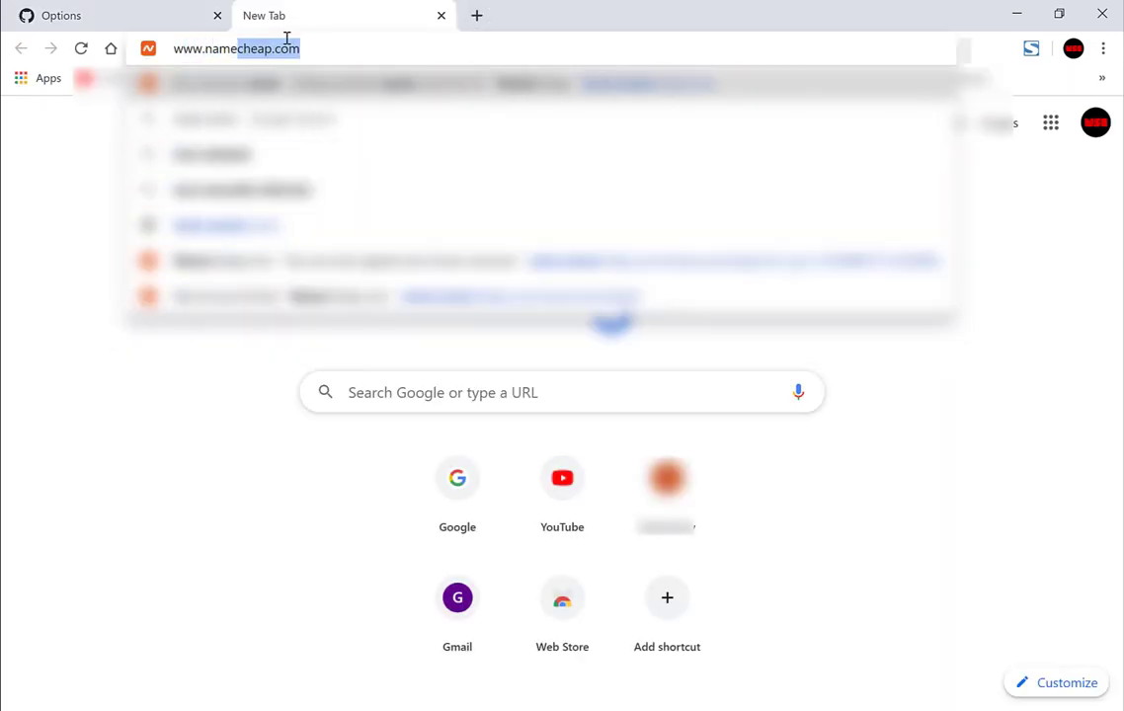
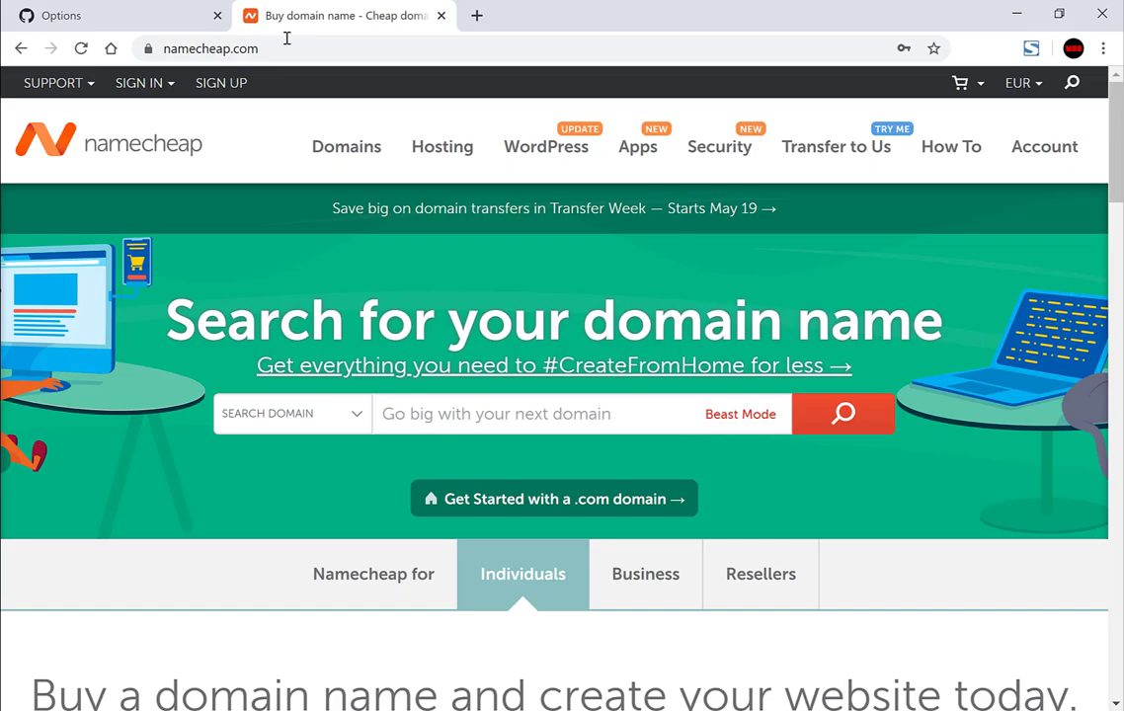
{"action": "left_click", "coordinate": [243, 91]}
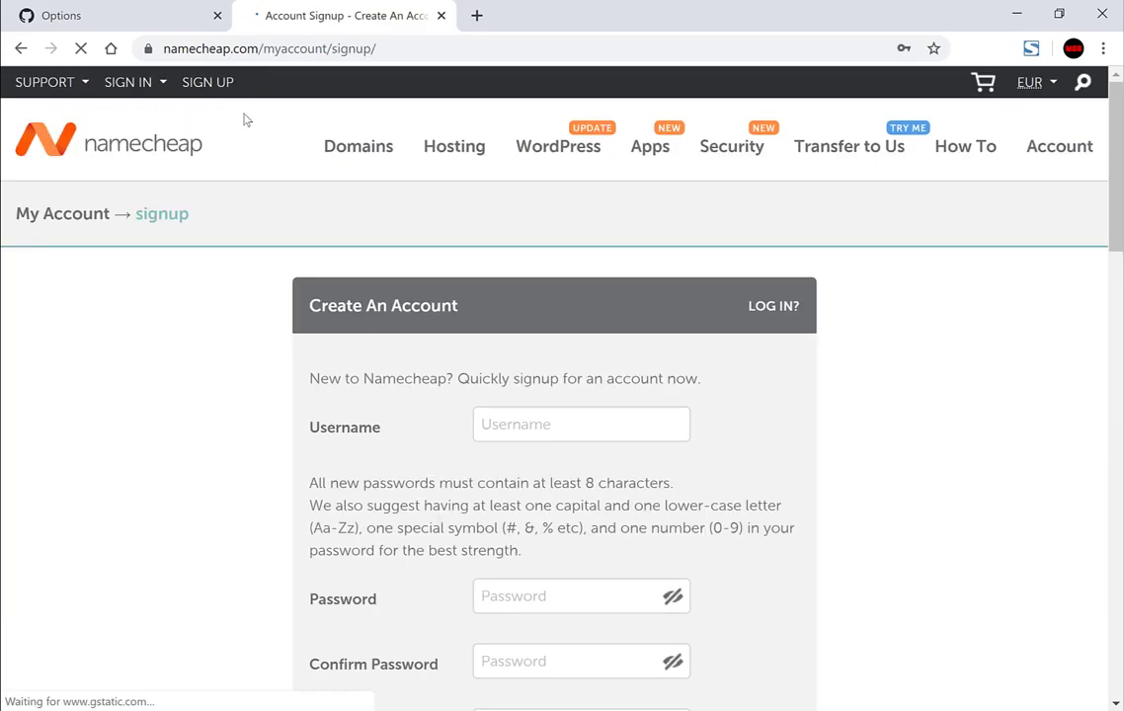
{"action": "scroll", "coordinate": [247, 113], "scroll_direction": "down", "scroll_amount": 2}
{"action": "scroll", "coordinate": [414, 234], "scroll_direction": "down", "scroll_amount": 2}
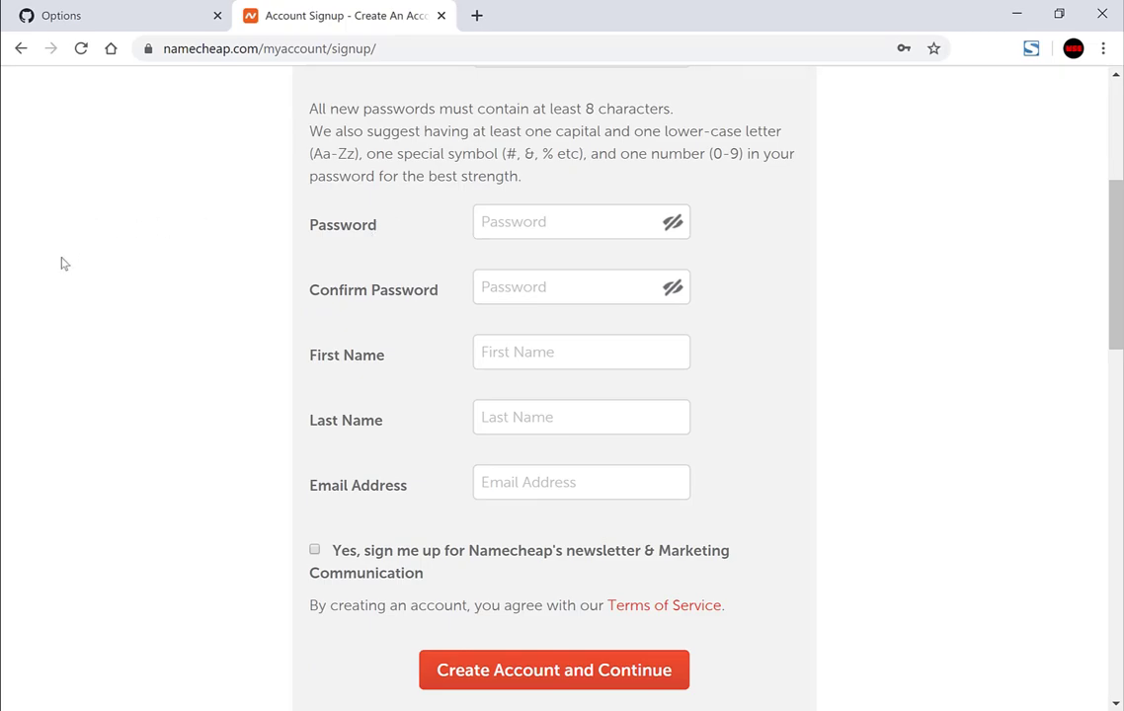
{"action": "left_click", "coordinate": [16, 56]}
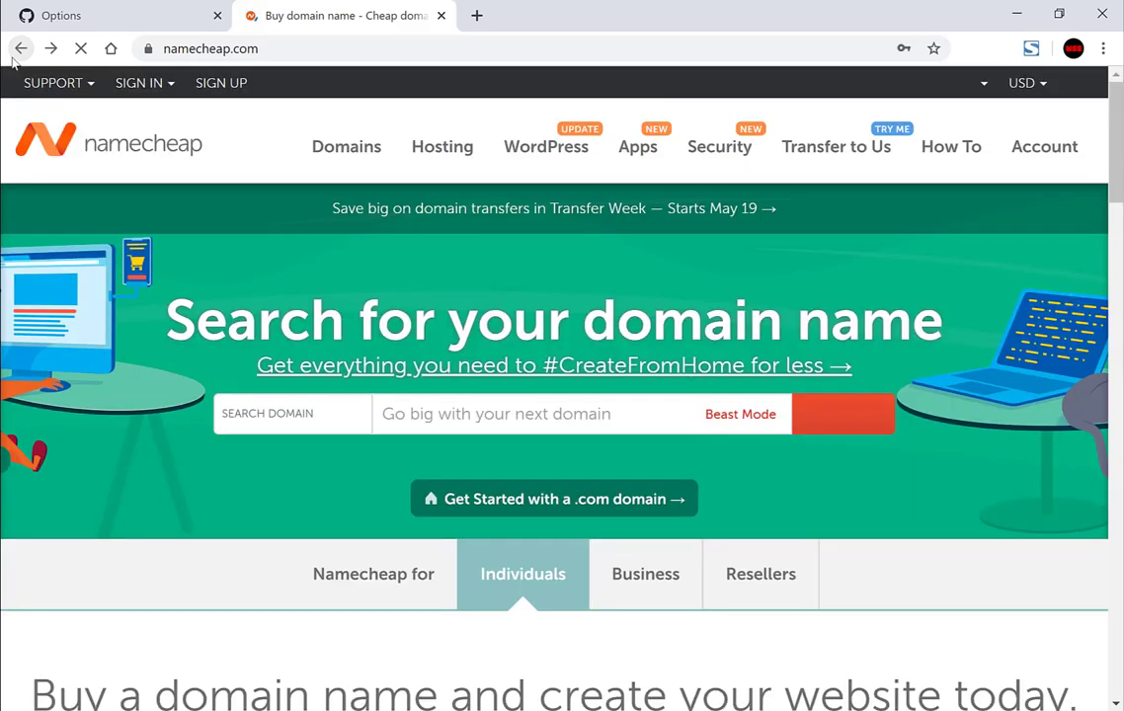
Sign in to the Namecheap account with the filled-in credentials and open the management page of websplaining.com
{"action": "mouse_move", "coordinate": [135, 96]}
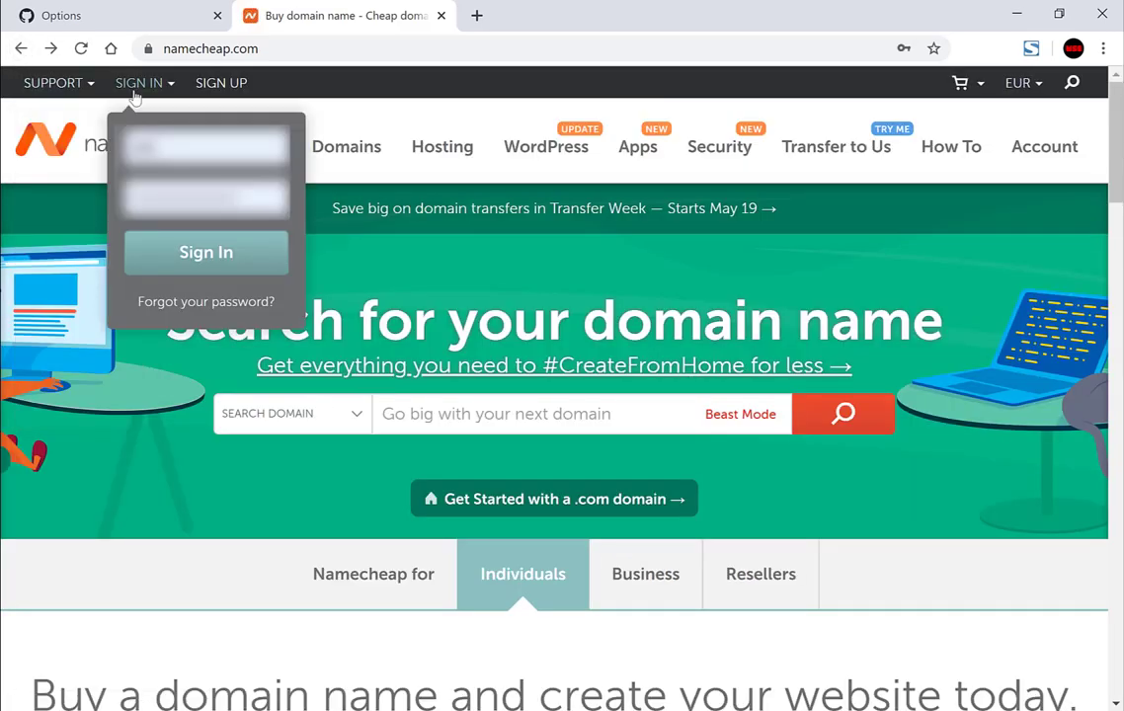
{"action": "left_click", "coordinate": [204, 257]}
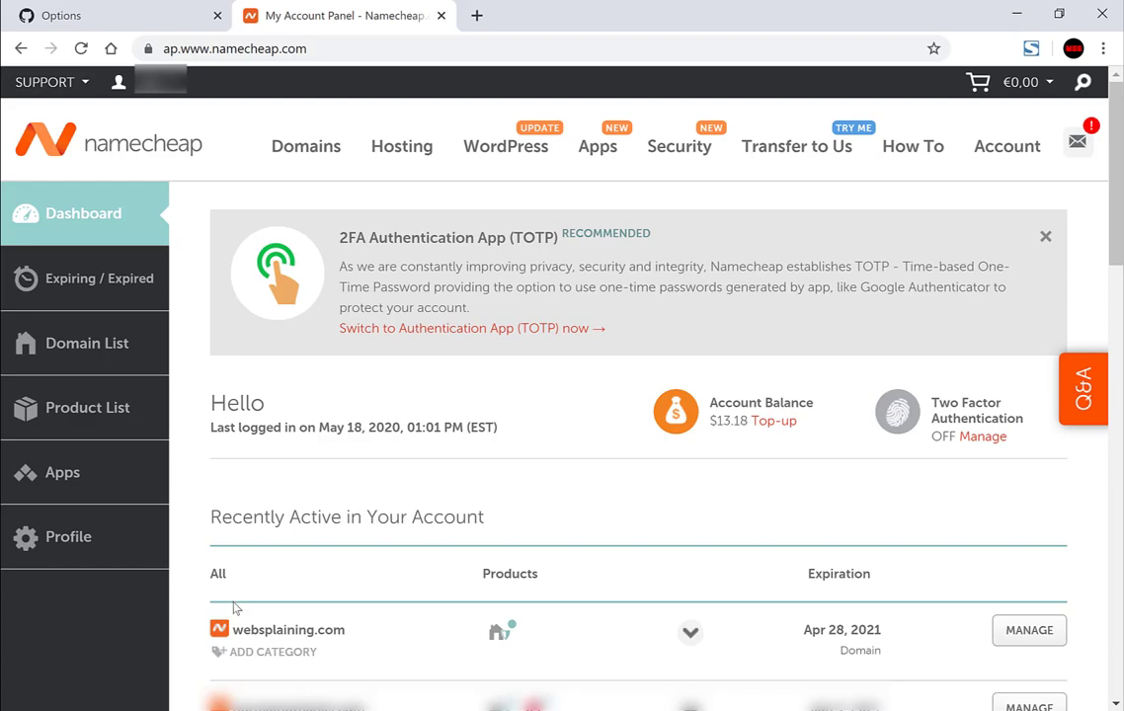
{"action": "left_click", "coordinate": [1003, 635]}
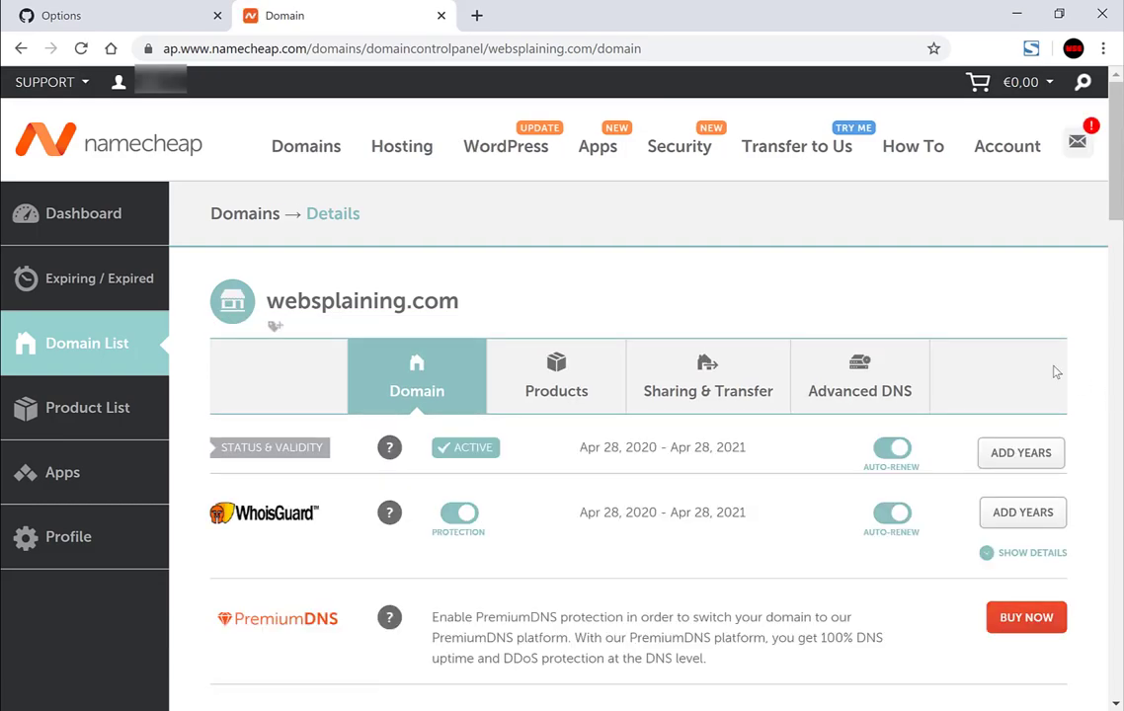
Choose Namecheap BasicDNS as the nameservers for websplaining.com
{"action": "scroll", "coordinate": [1056, 371], "scroll_direction": "down", "scroll_amount": 3}
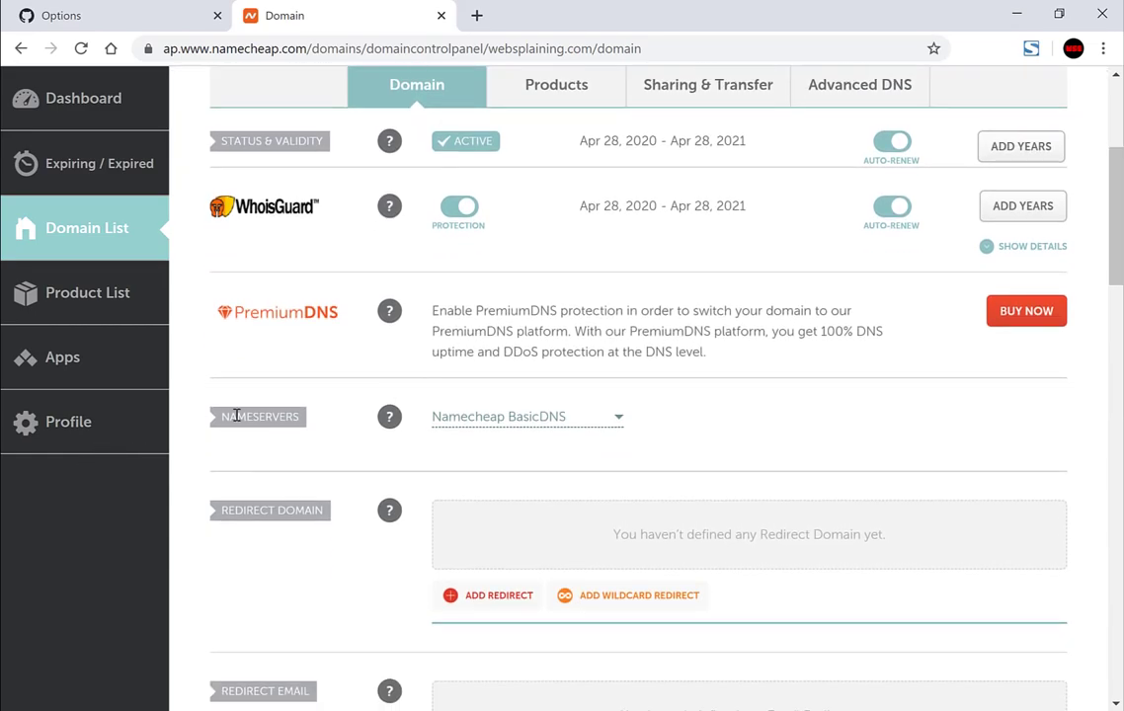
{"action": "left_click", "coordinate": [513, 433]}
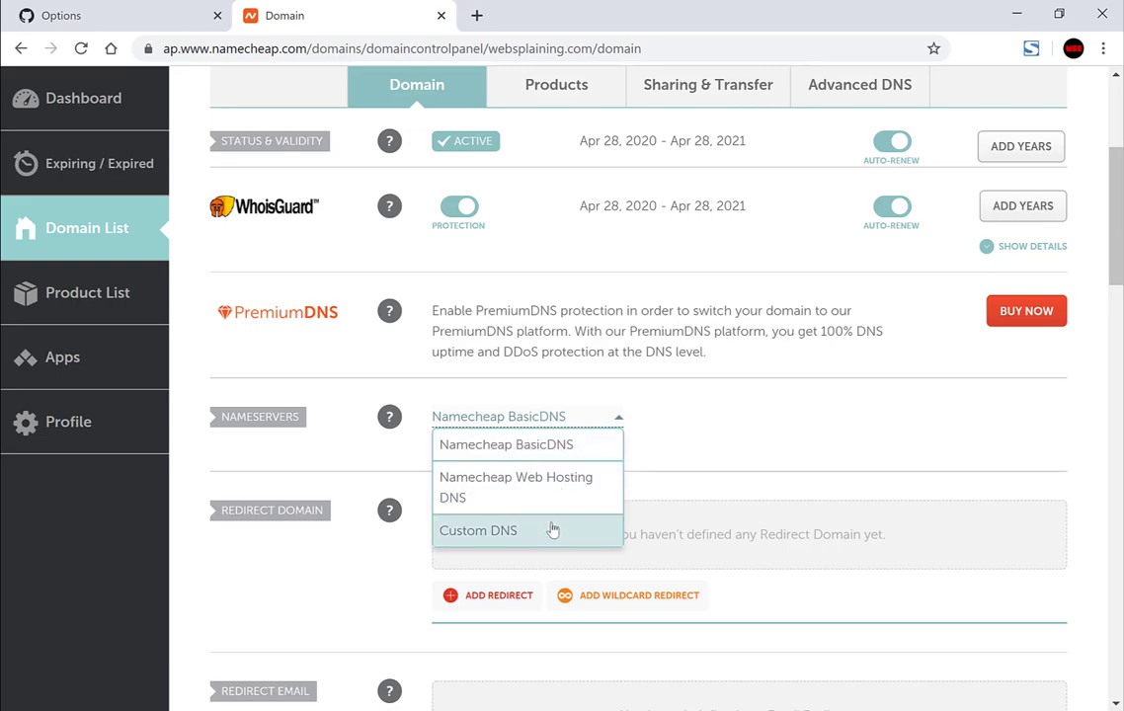
{"action": "left_click", "coordinate": [567, 447]}
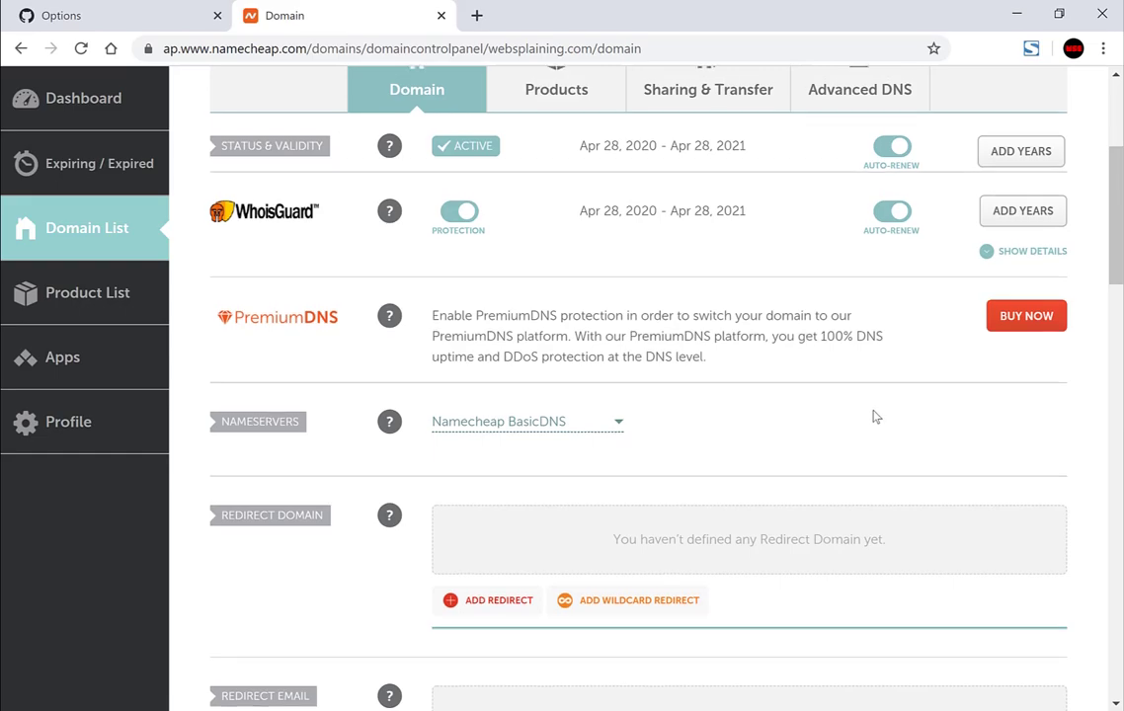
Open the domain's Advanced DNS settings and add a new host record of type A Record
{"action": "scroll", "coordinate": [874, 416], "scroll_direction": "up", "scroll_amount": 3}
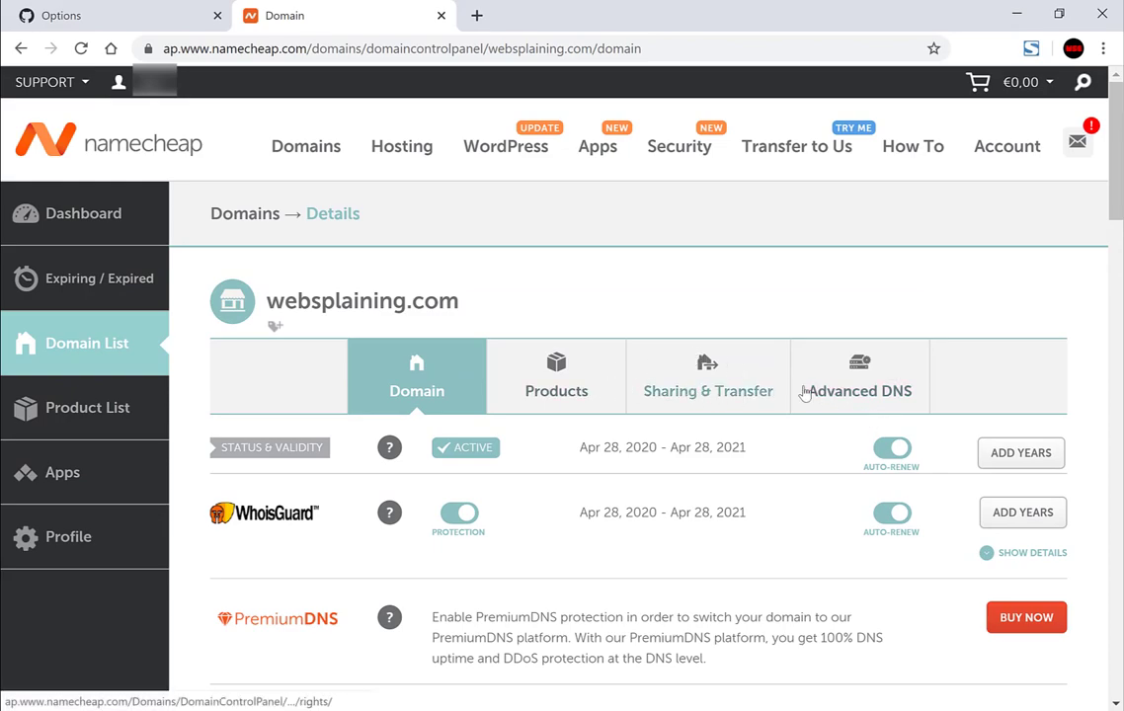
{"action": "left_click", "coordinate": [847, 390]}
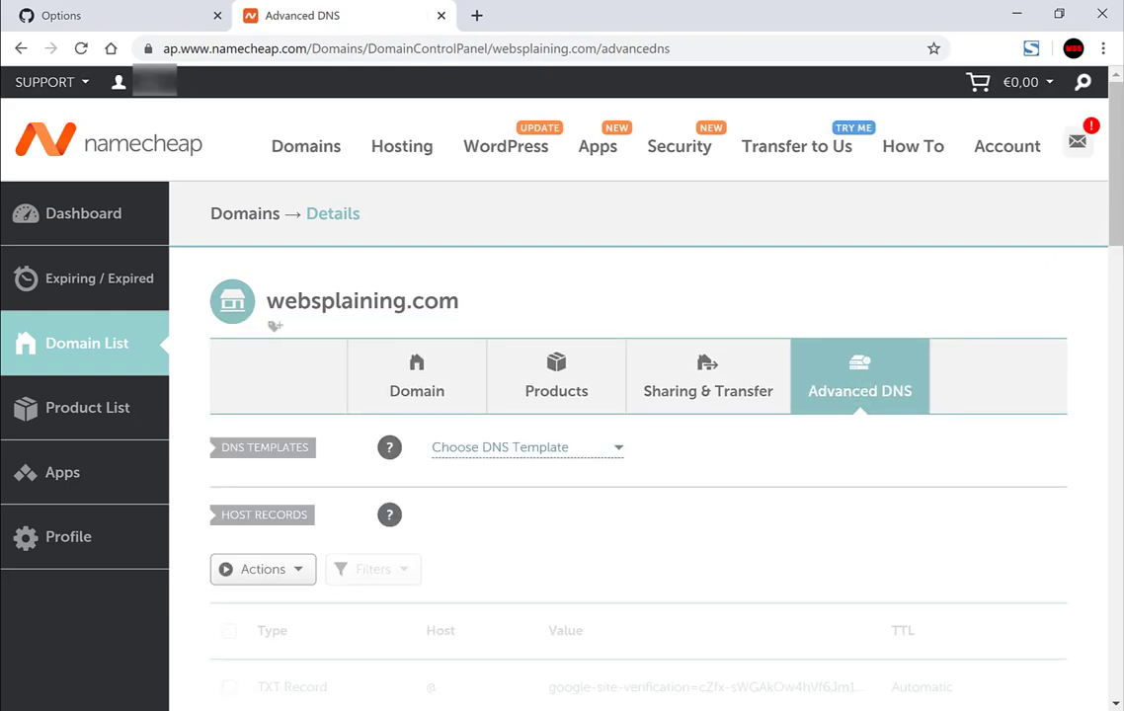
{"action": "scroll", "coordinate": [632, 395], "scroll_direction": "down", "scroll_amount": 3}
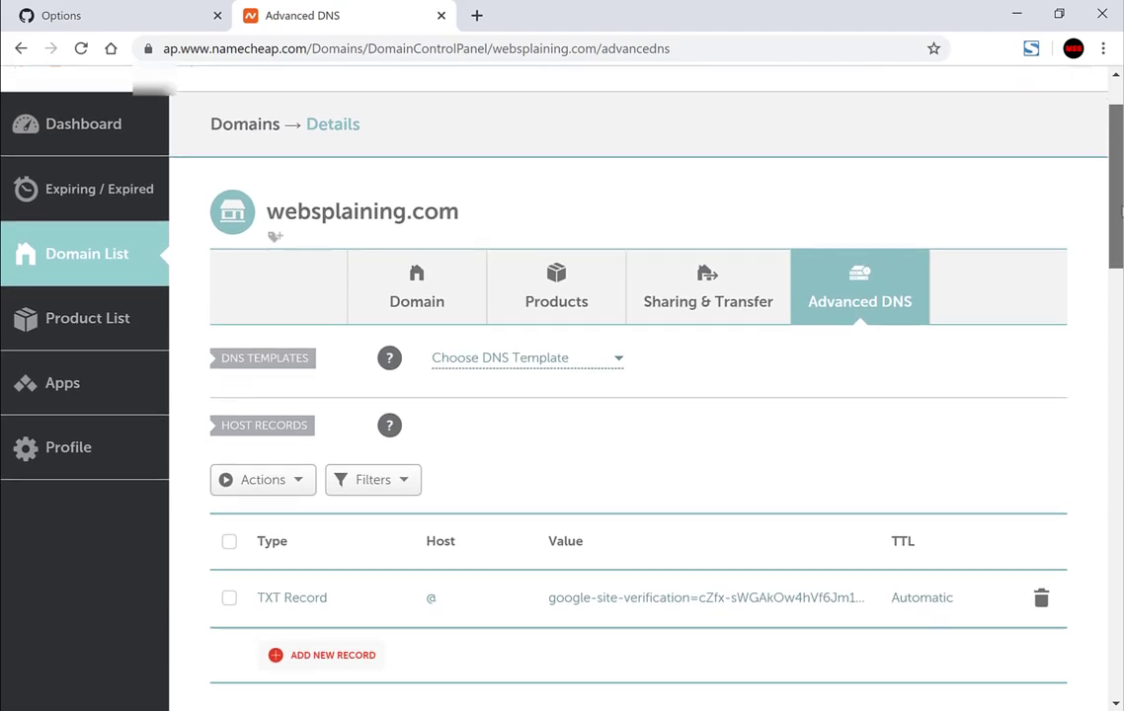
{"action": "scroll", "coordinate": [967, 204], "scroll_direction": "down", "scroll_amount": 1}
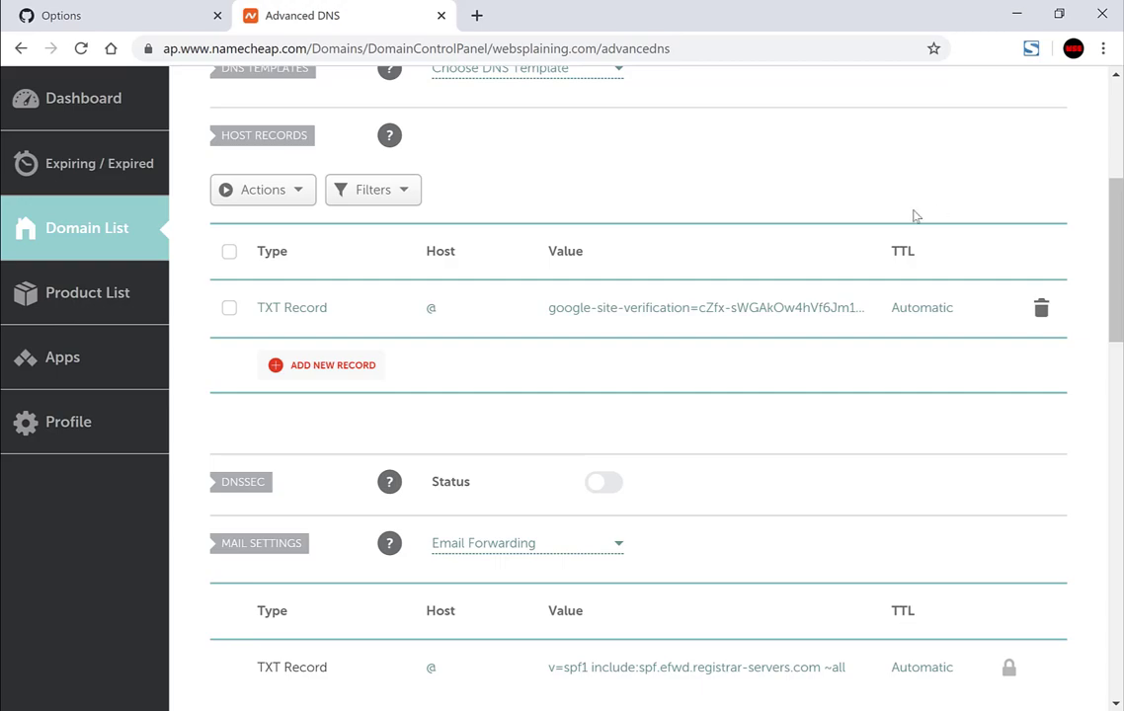
{"action": "left_click", "coordinate": [344, 367]}
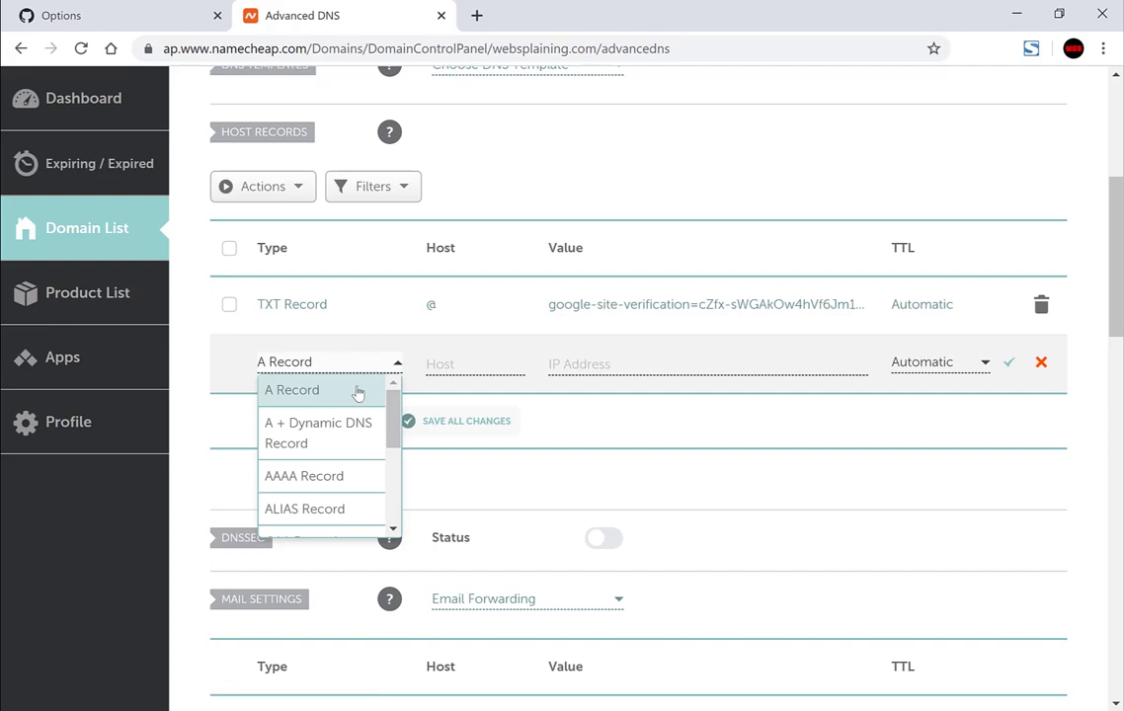
{"action": "left_click", "coordinate": [345, 398]}
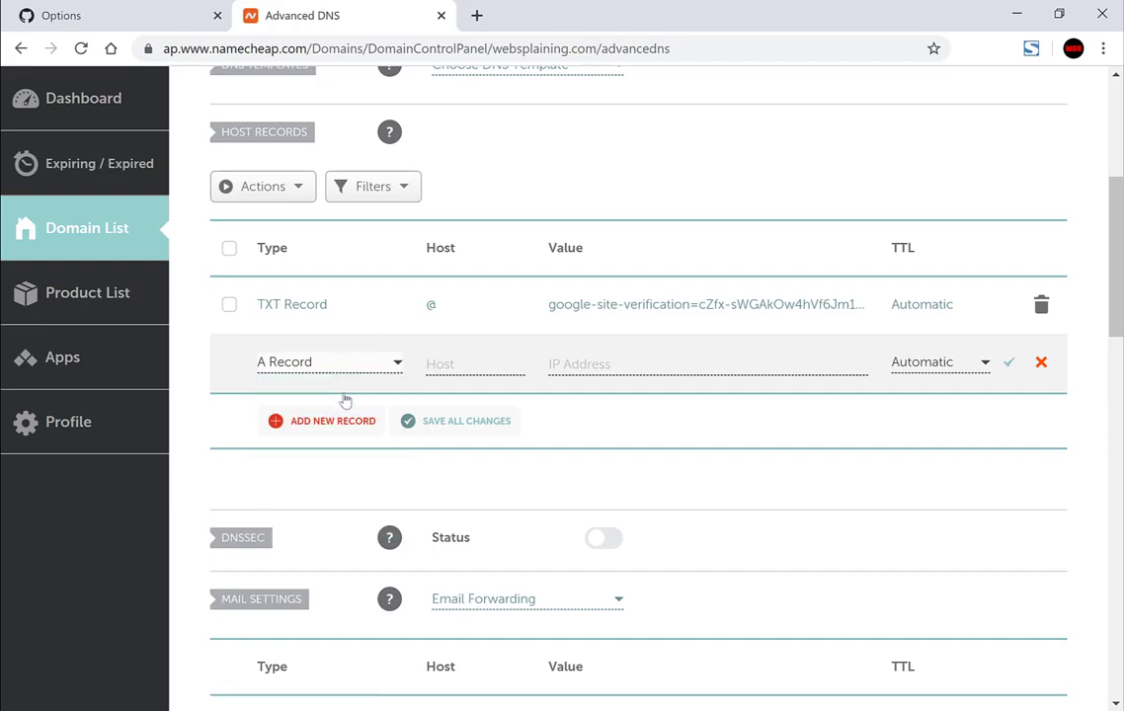
Switch to the Notepad DNS notes, place them beside the host records and copy the first IP address, 185.199.108.153
{"action": "key", "text": "alt+Tab"}
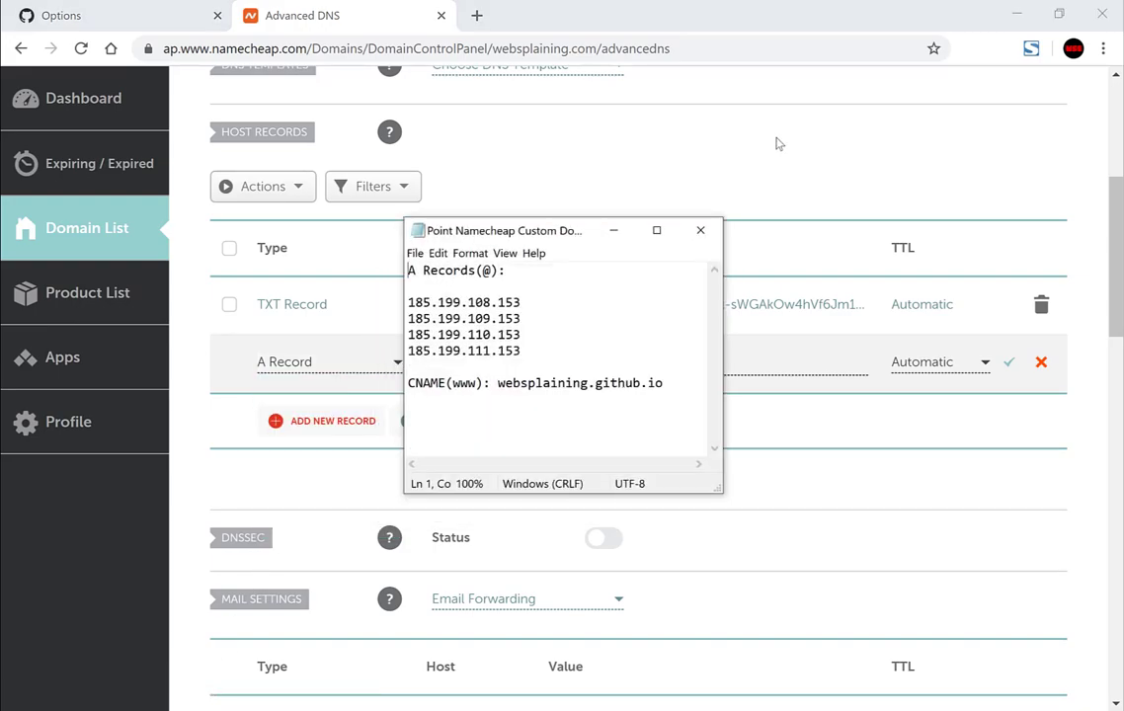
{"action": "left_click_drag", "start_coordinate": [524, 237], "coordinate": [813, 235]}
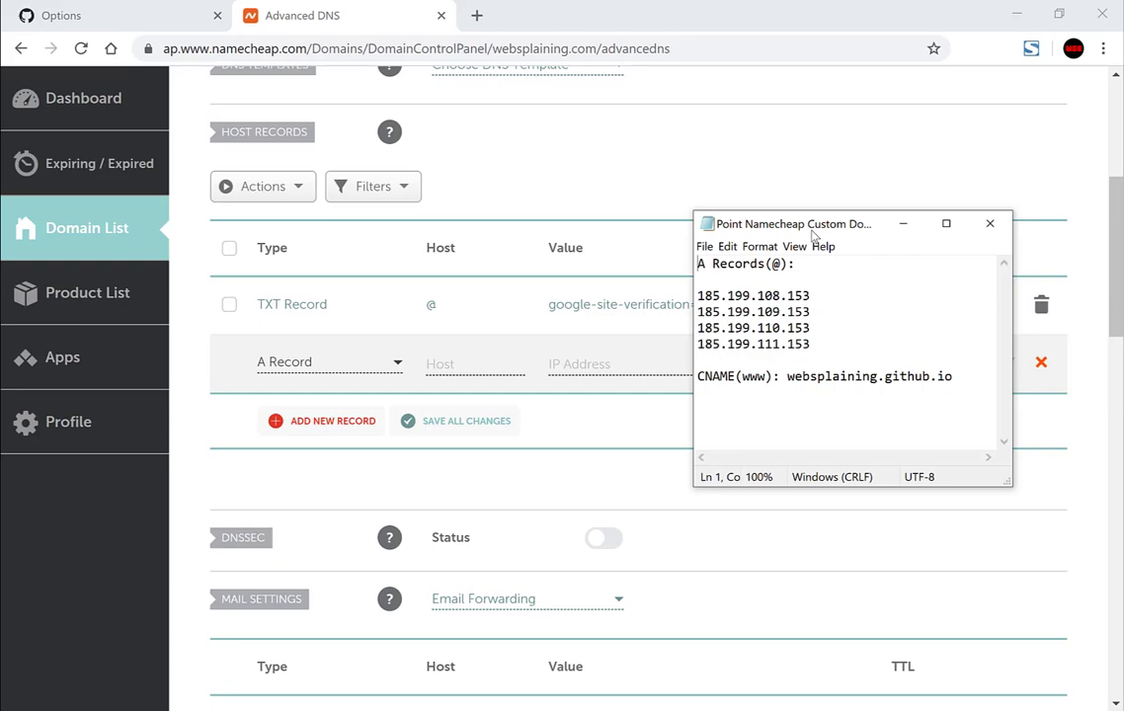
{"action": "left_click_drag", "start_coordinate": [812, 232], "coordinate": [875, 212]}
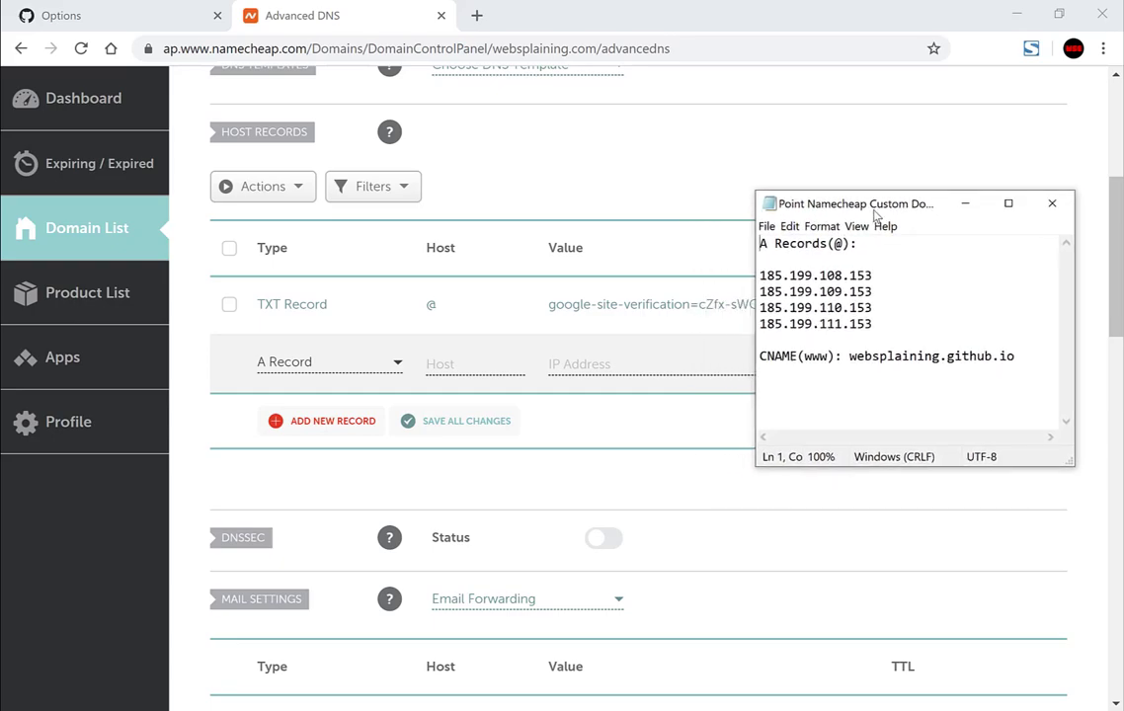
{"action": "left_click", "coordinate": [878, 273]}
{"action": "left_click", "coordinate": [876, 292]}
{"action": "left_click", "coordinate": [878, 305]}
{"action": "left_click", "coordinate": [880, 323]}
{"action": "left_click_drag", "start_coordinate": [882, 278], "coordinate": [762, 275]}
{"action": "key", "text": "ctrl+c"}
{"action": "left_click", "coordinate": [815, 284]}
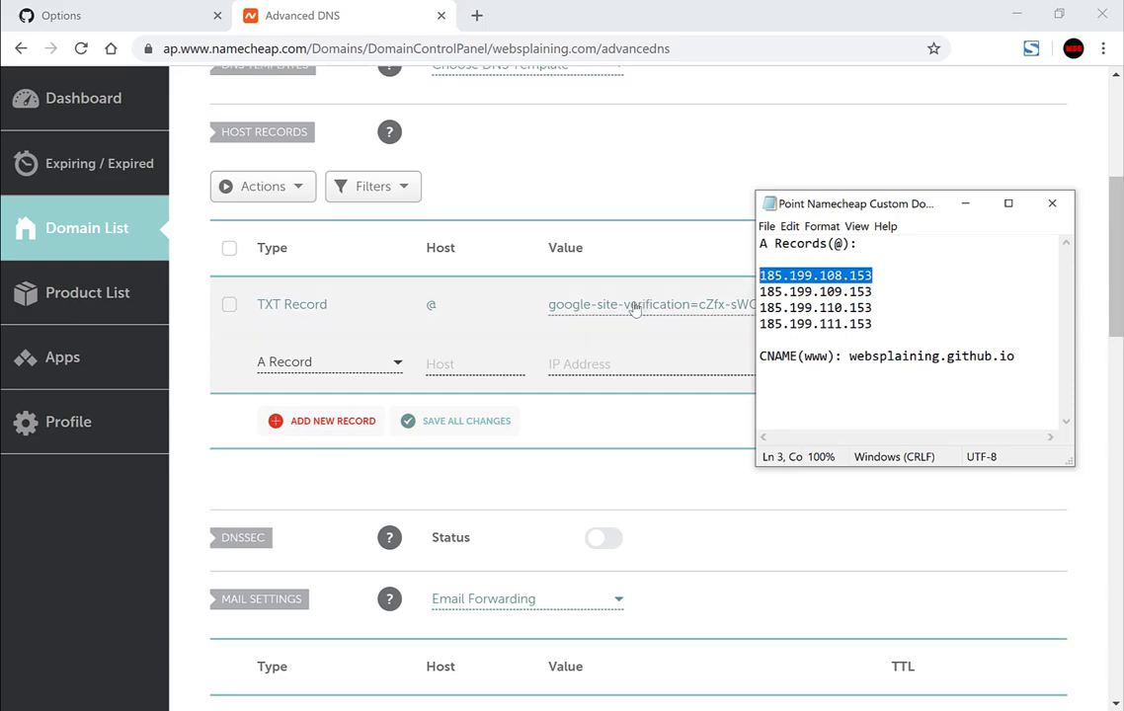
Fill in the new A Record with host @ and IP address 185.199.108.153, and save it
{"action": "left_click", "coordinate": [492, 361]}
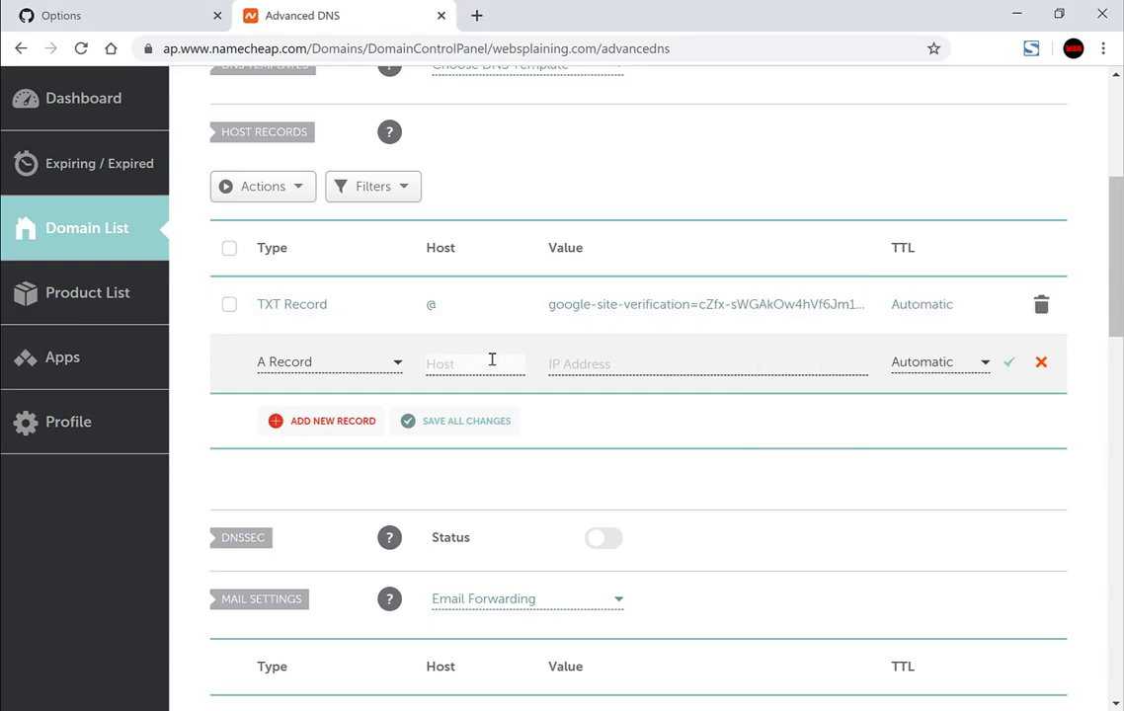
{"action": "type", "text": "@"}
{"action": "left_click", "coordinate": [604, 360]}
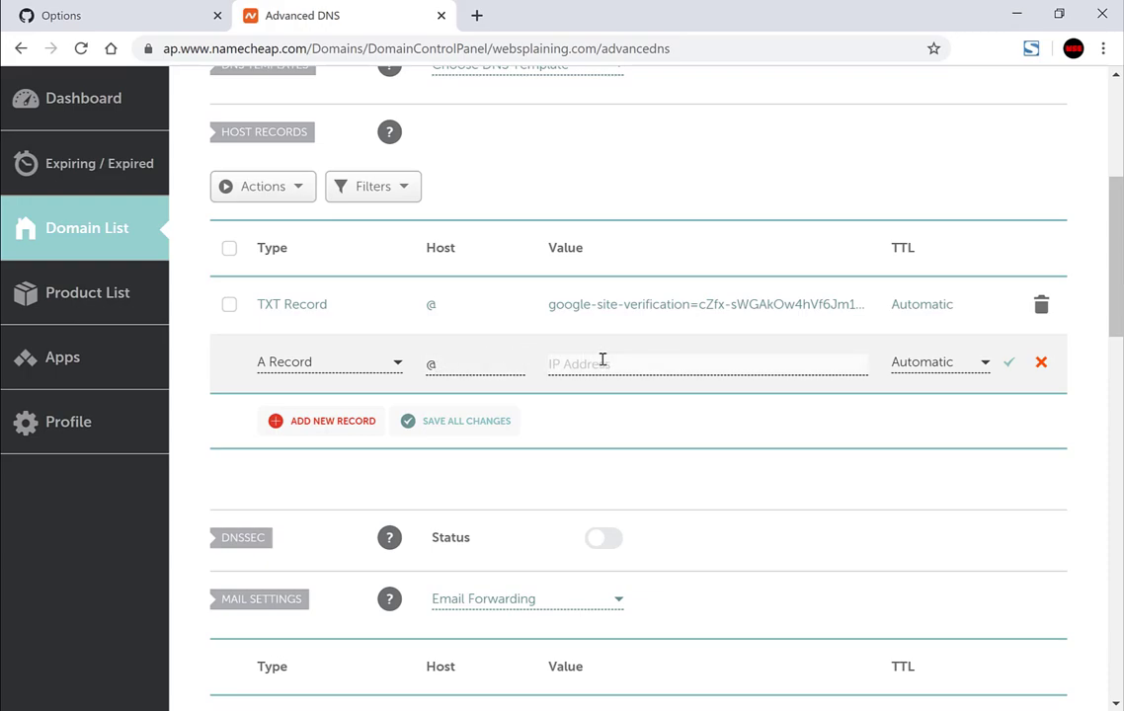
{"action": "key", "text": "ctrl+v"}
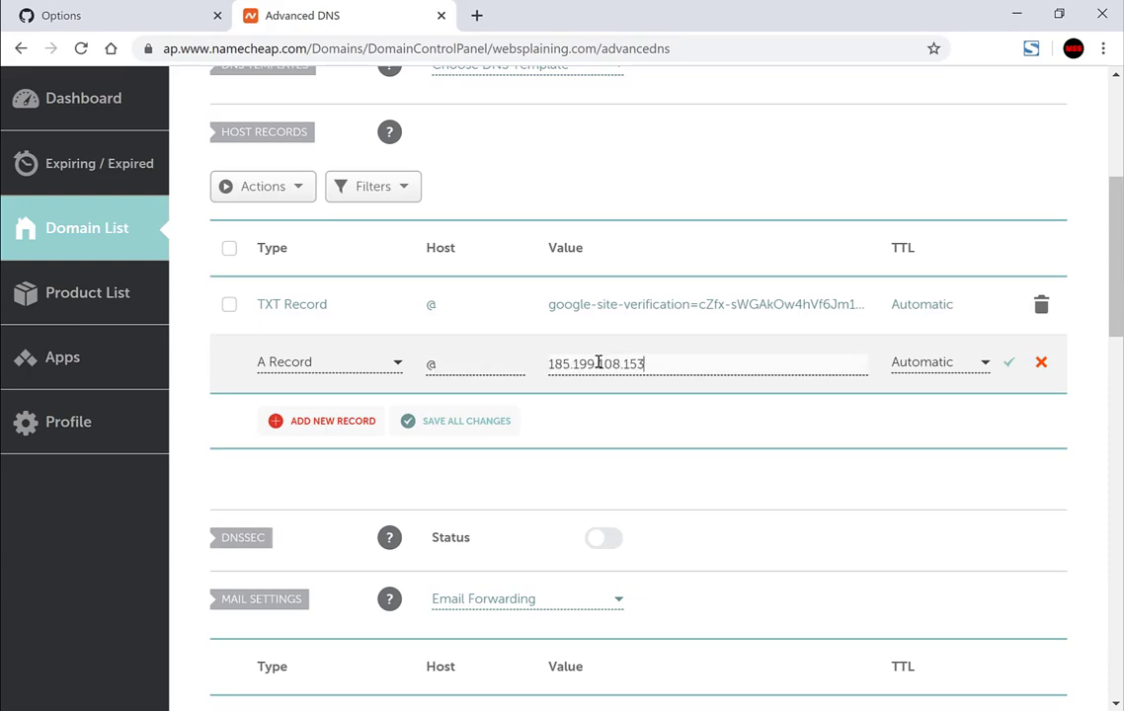
{"action": "left_click", "coordinate": [1010, 362]}
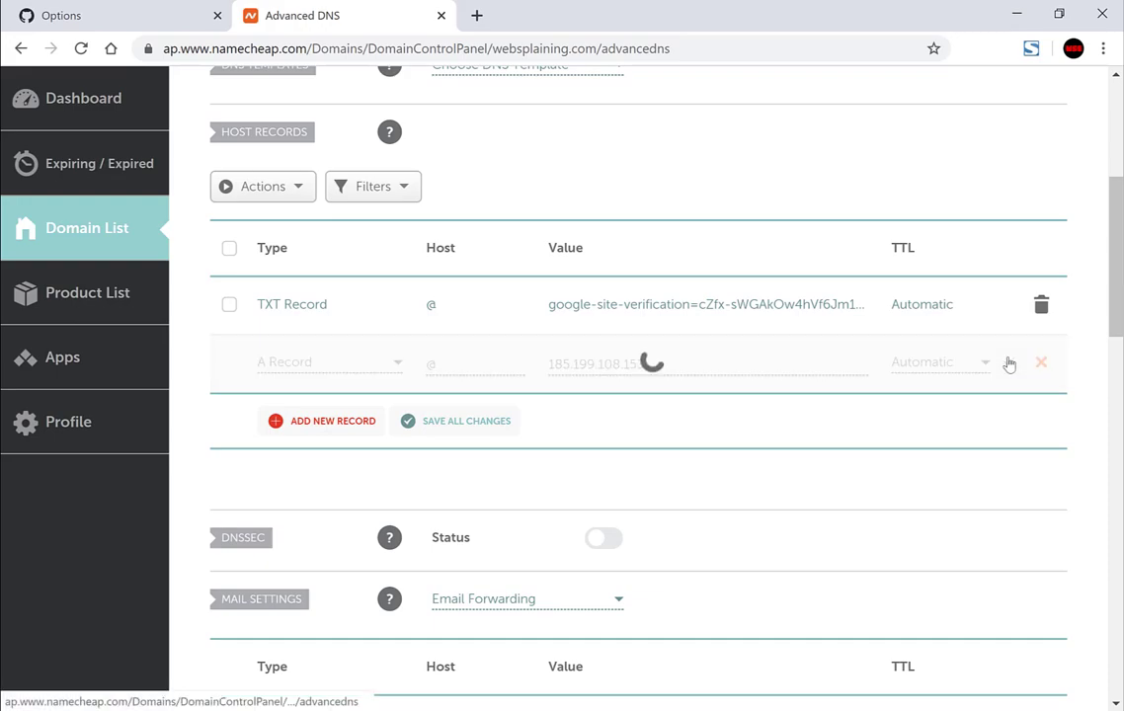
Add a second A Record with host @ and the IP address 185.199.109.153 copied from the Notepad notes, and save it
{"action": "left_click", "coordinate": [373, 418]}
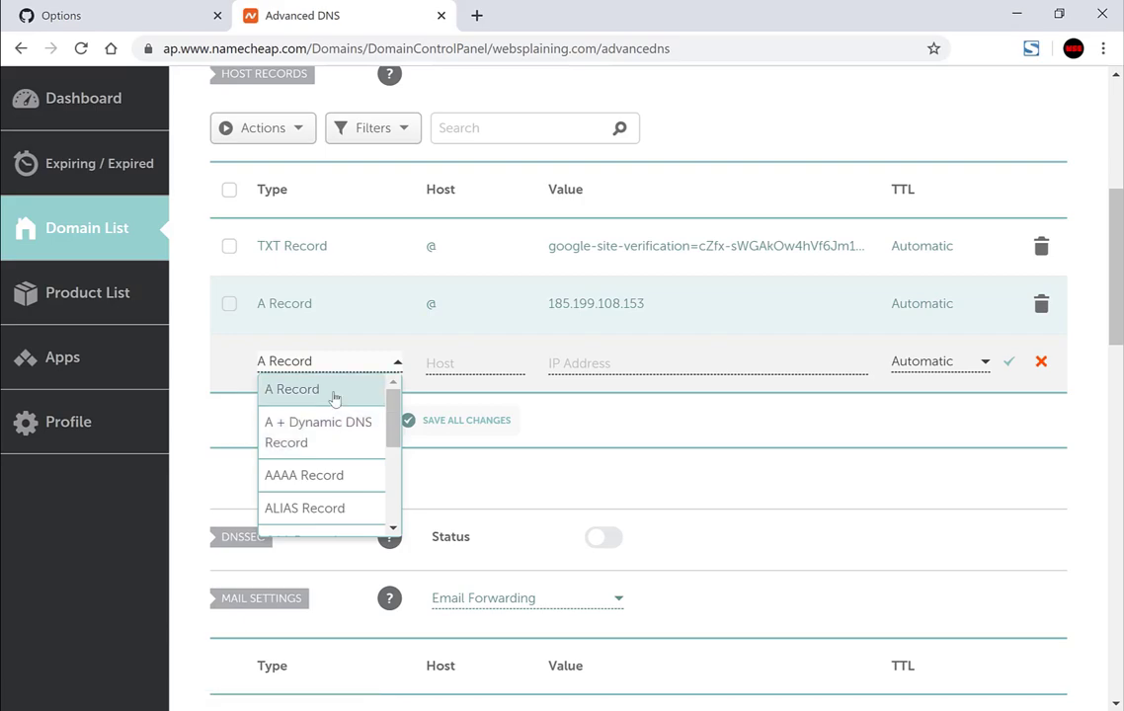
{"action": "left_click", "coordinate": [334, 393]}
{"action": "left_click", "coordinate": [462, 365]}
{"action": "type", "text": "@"}
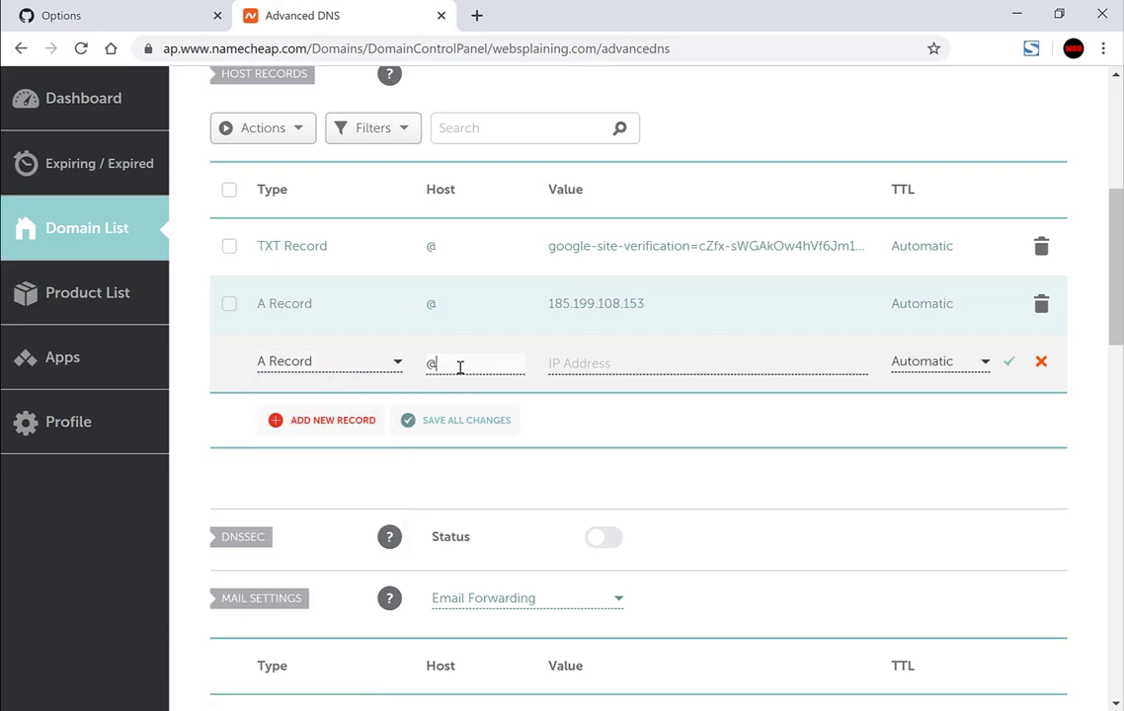
{"action": "key", "text": "alt+Tab"}
{"action": "left_click_drag", "start_coordinate": [872, 292], "coordinate": [760, 293]}
{"action": "key", "text": "ctrl+c"}
{"action": "left_click", "coordinate": [615, 368]}
{"action": "key", "text": "ctrl+v"}
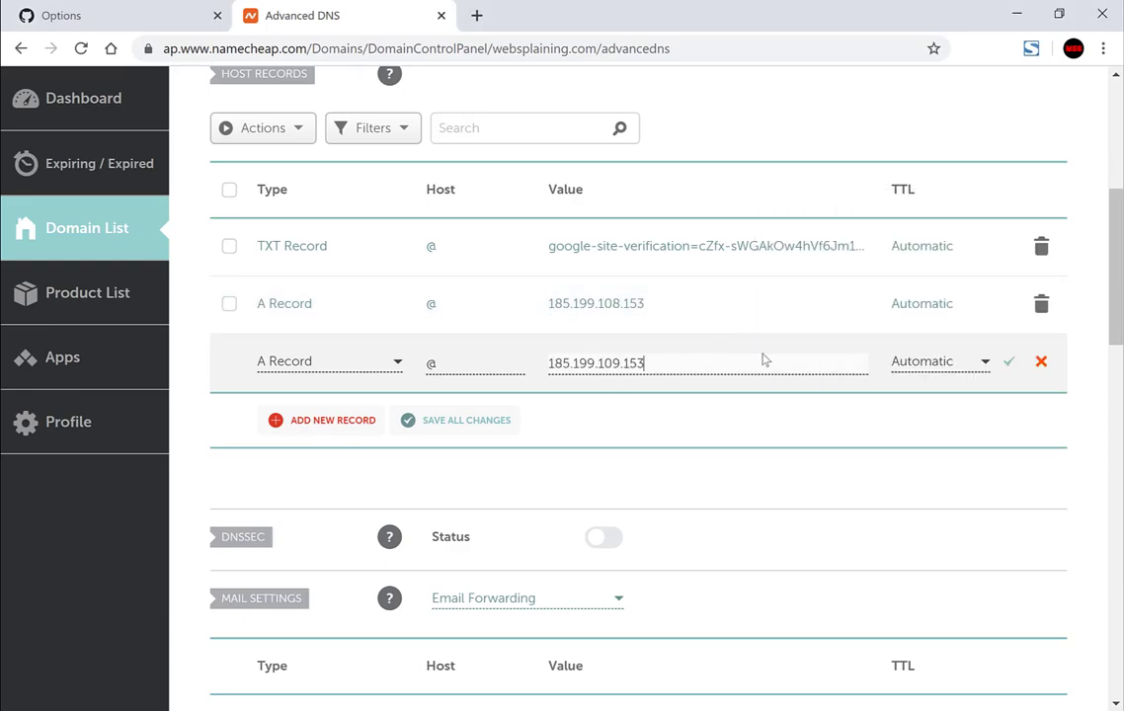
{"action": "left_click", "coordinate": [1009, 362]}
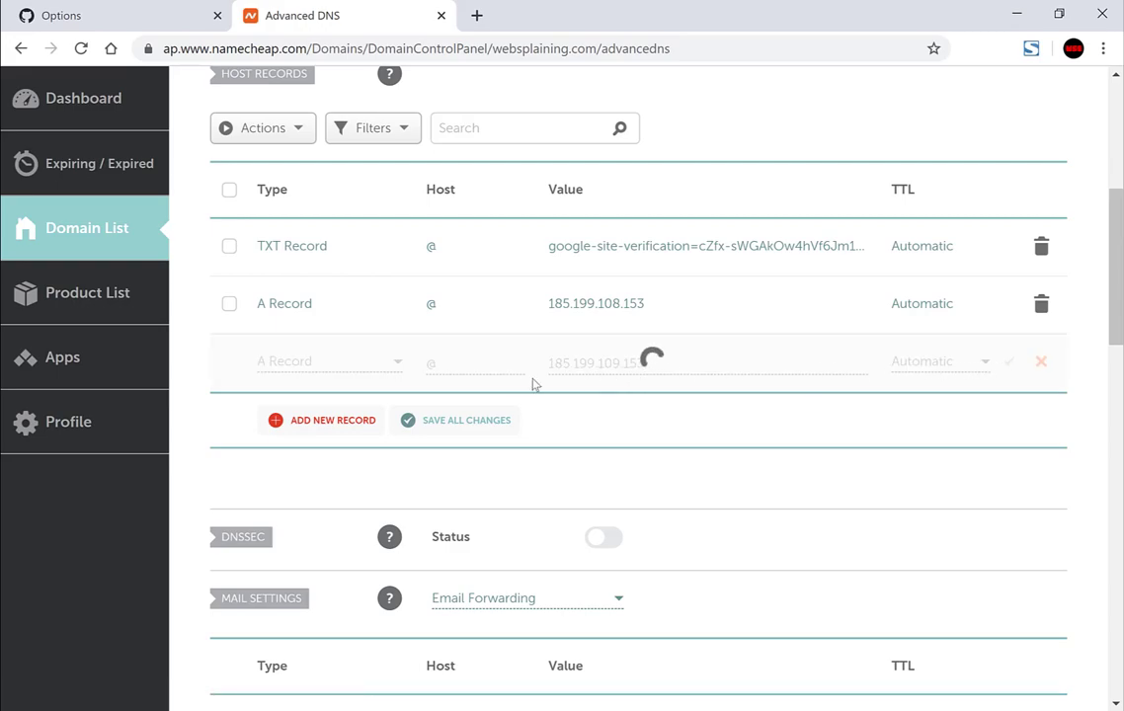
Add a third A Record with host @ and the IP address 185.199.110.153 copied from the notes, and save it
{"action": "left_click", "coordinate": [363, 425]}
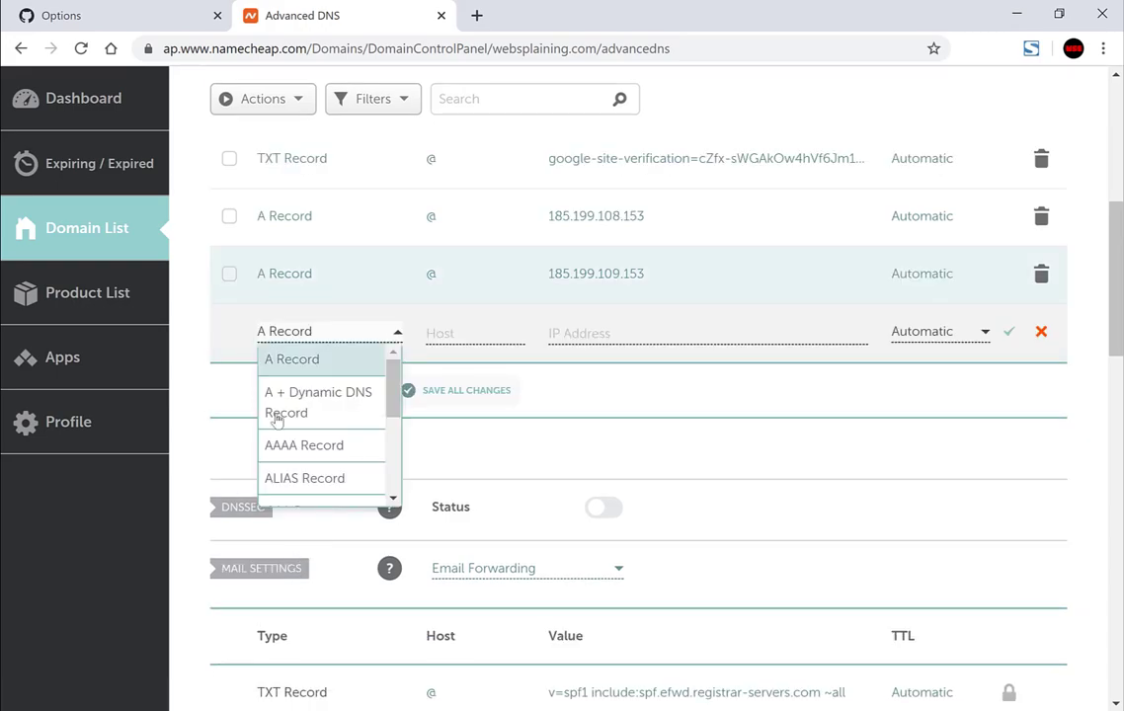
{"action": "left_click", "coordinate": [288, 360]}
{"action": "key", "text": "alt+Tab"}
{"action": "left_click_drag", "start_coordinate": [872, 308], "coordinate": [759, 308]}
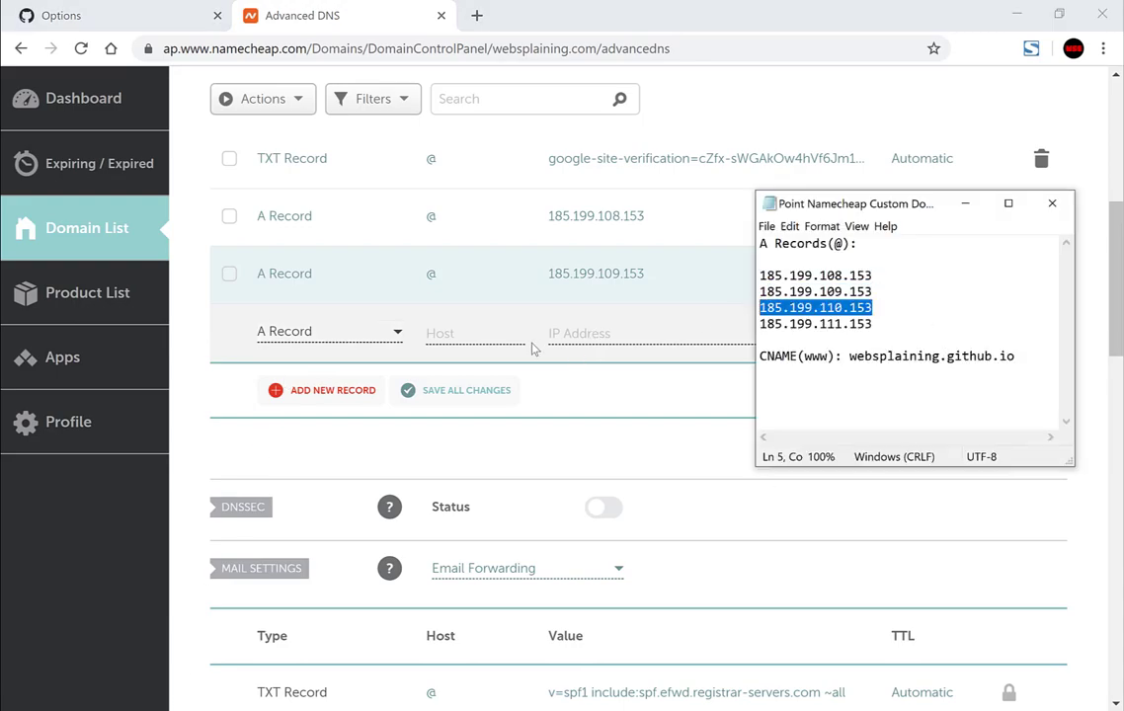
{"action": "left_click", "coordinate": [503, 333]}
{"action": "type", "text": "@"}
{"action": "left_click", "coordinate": [610, 332]}
{"action": "key", "text": "ctrl+v"}
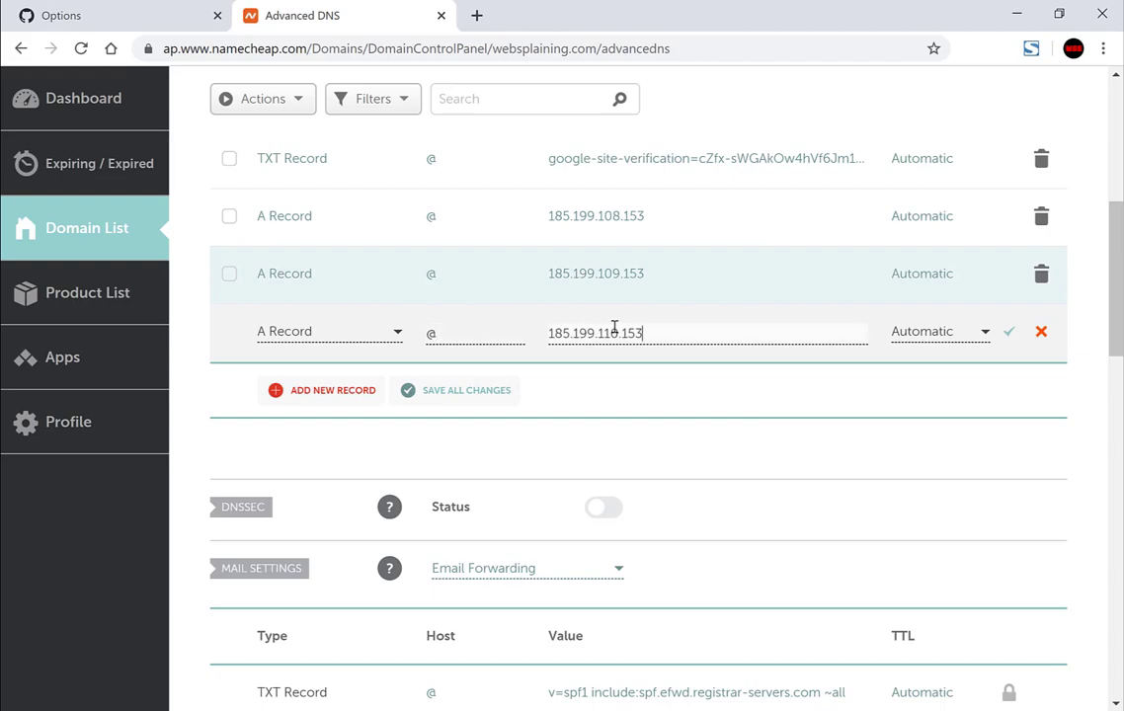
{"action": "left_click", "coordinate": [1009, 334]}
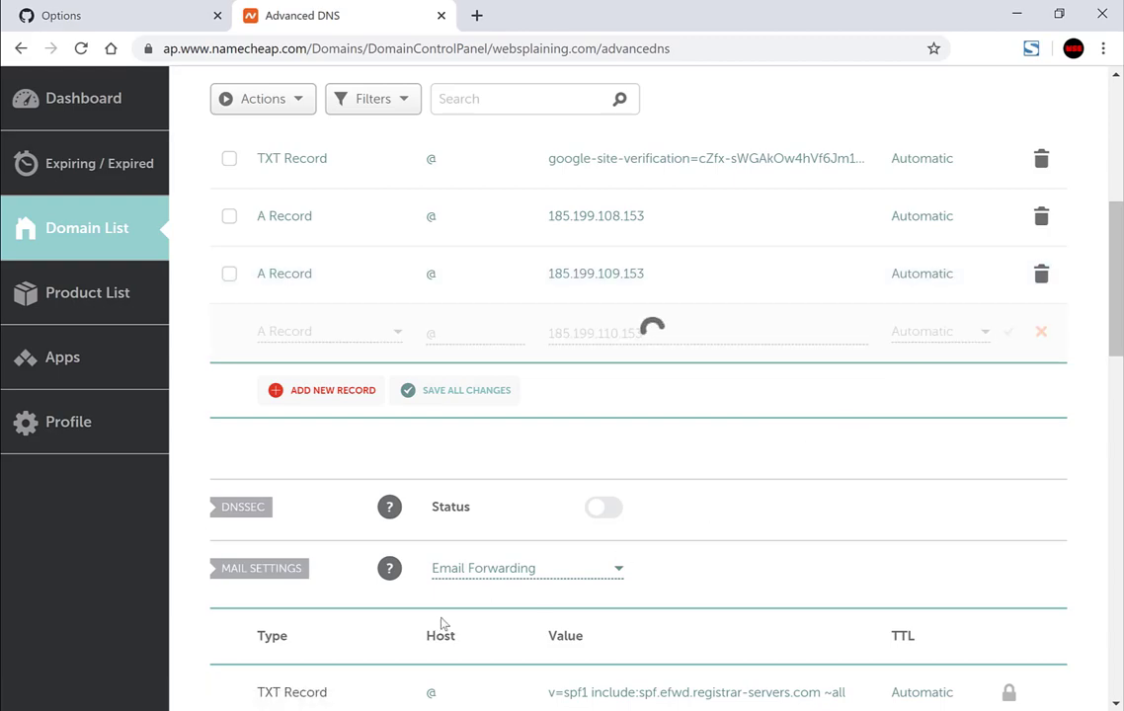
Copy 185.199.111.153 from the notes and save it as a fourth A Record with host @
{"action": "key", "text": "alt+Tab"}
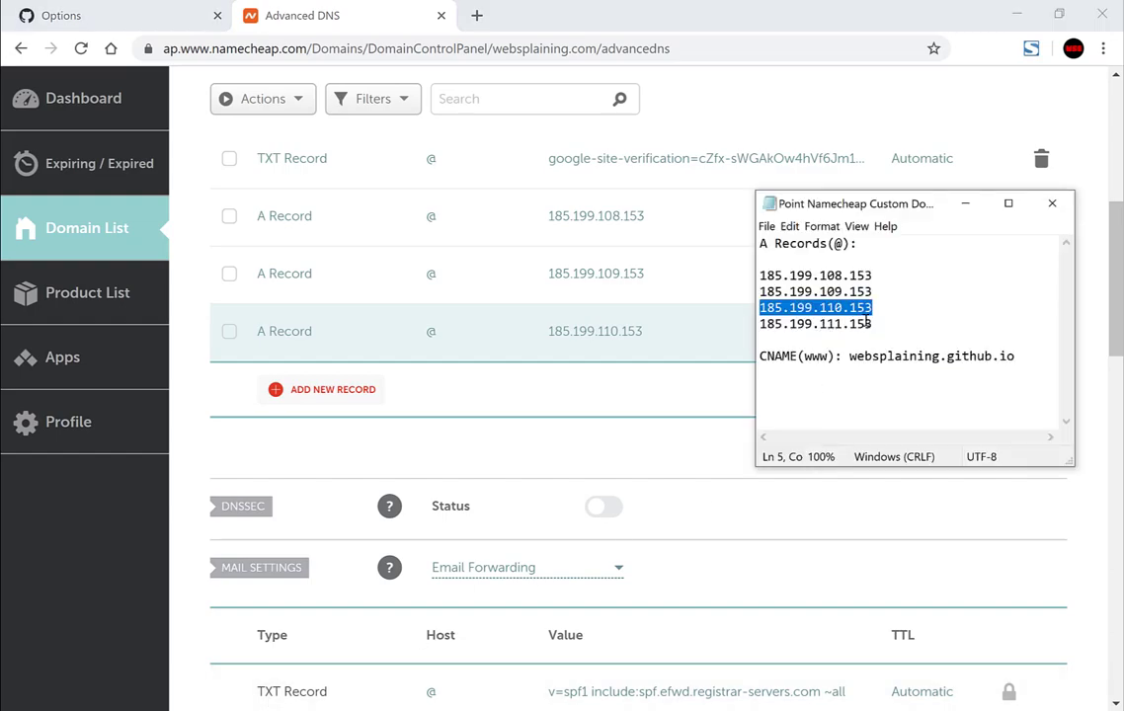
{"action": "left_click_drag", "start_coordinate": [888, 321], "coordinate": [753, 325]}
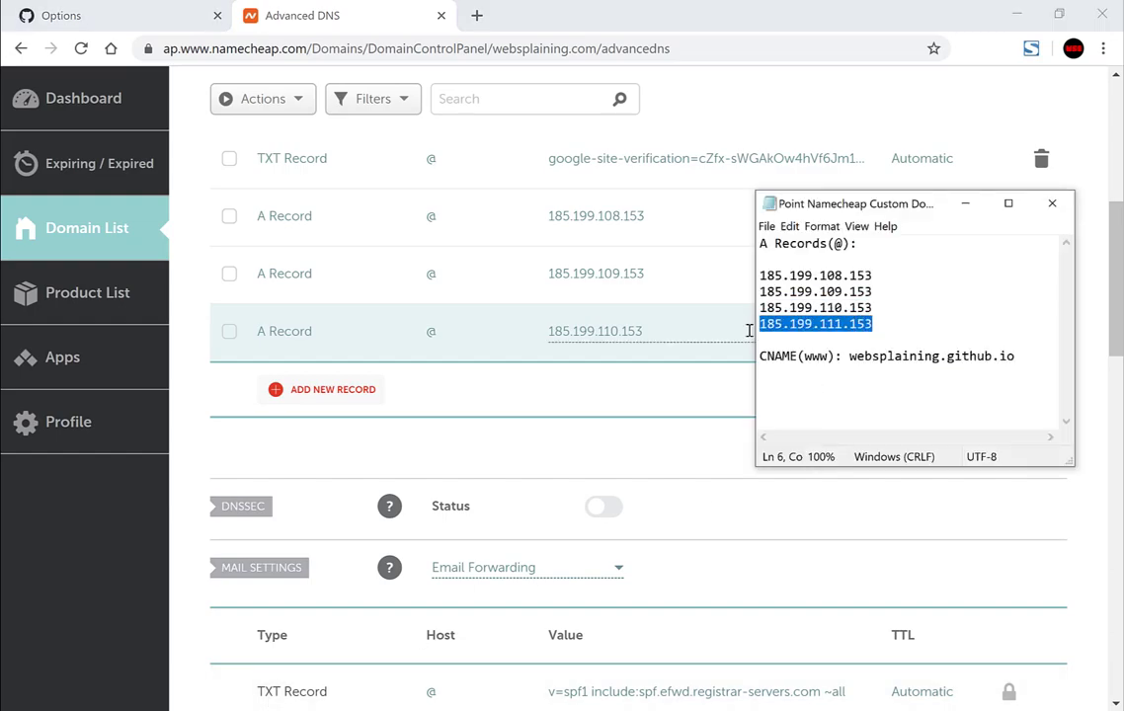
{"action": "left_click", "coordinate": [294, 389]}
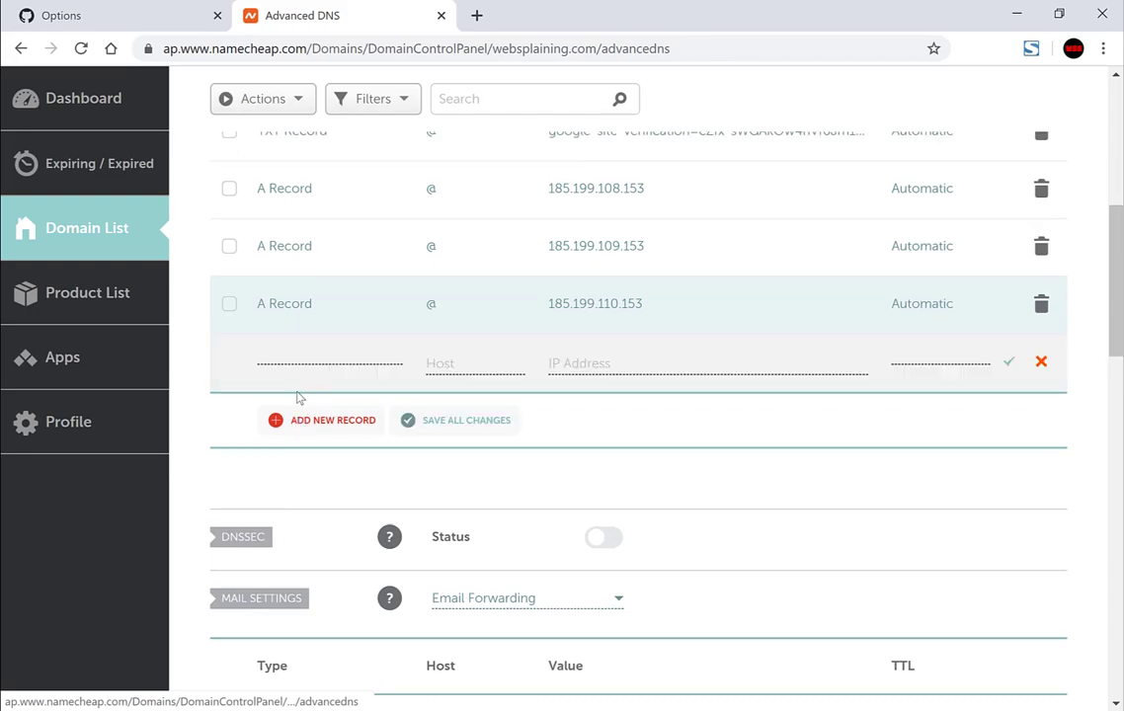
{"action": "left_click", "coordinate": [295, 395]}
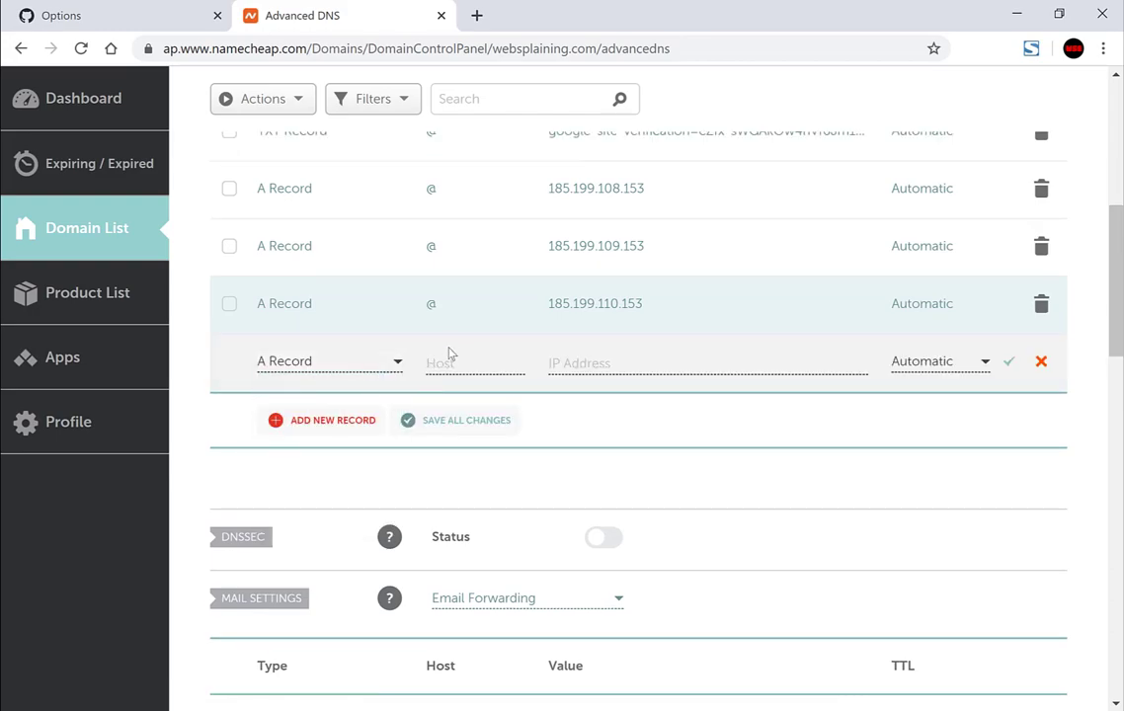
{"action": "left_click", "coordinate": [453, 359]}
{"action": "type", "text": "@"}
{"action": "left_click", "coordinate": [713, 363]}
{"action": "key", "text": "ctrl+v"}
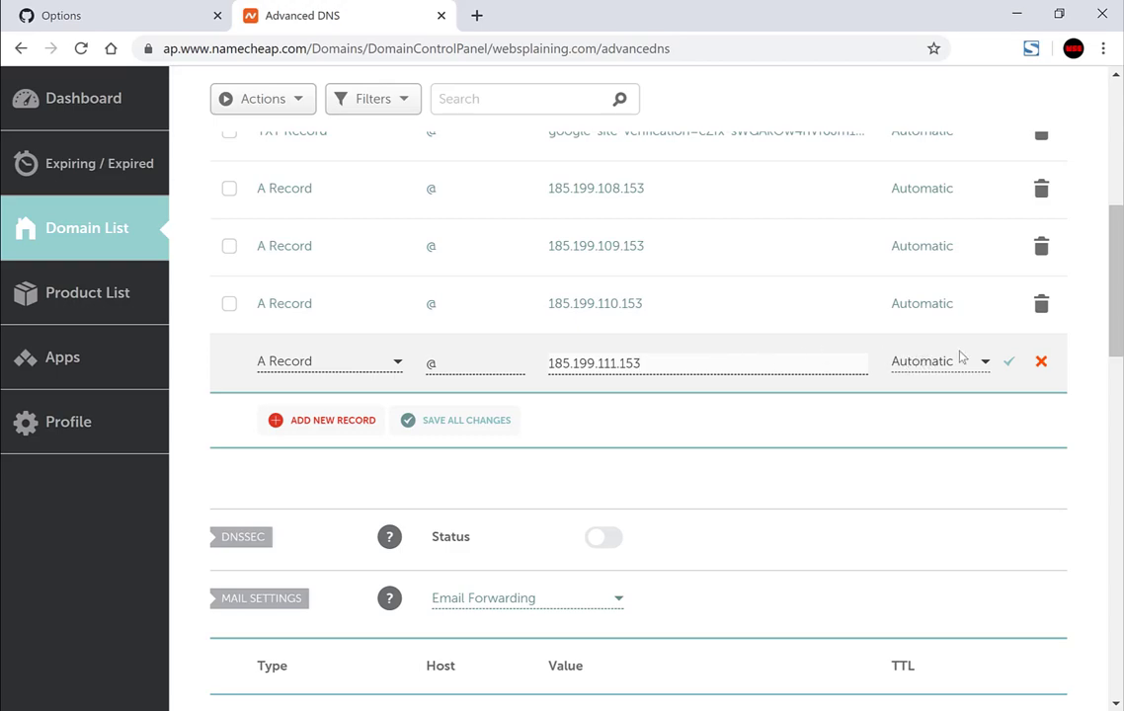
{"action": "left_click", "coordinate": [1006, 363]}
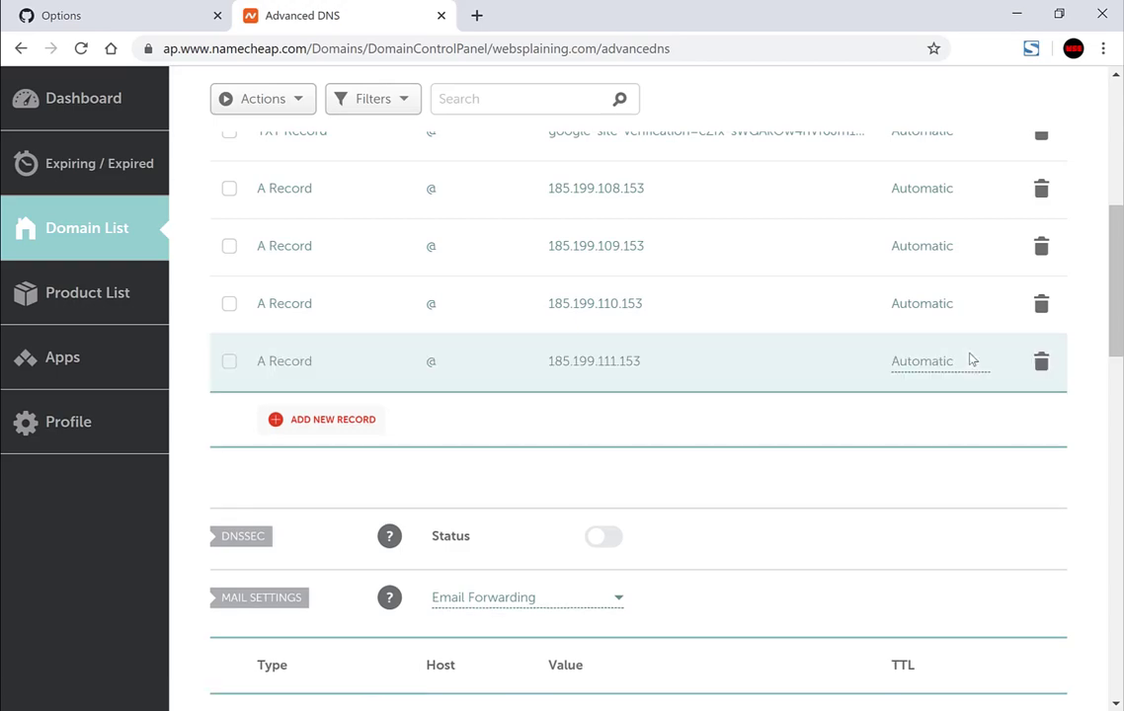
Add a new host record of type CNAME Record with www as its host
{"action": "scroll", "coordinate": [971, 361], "scroll_direction": "up", "scroll_amount": 2}
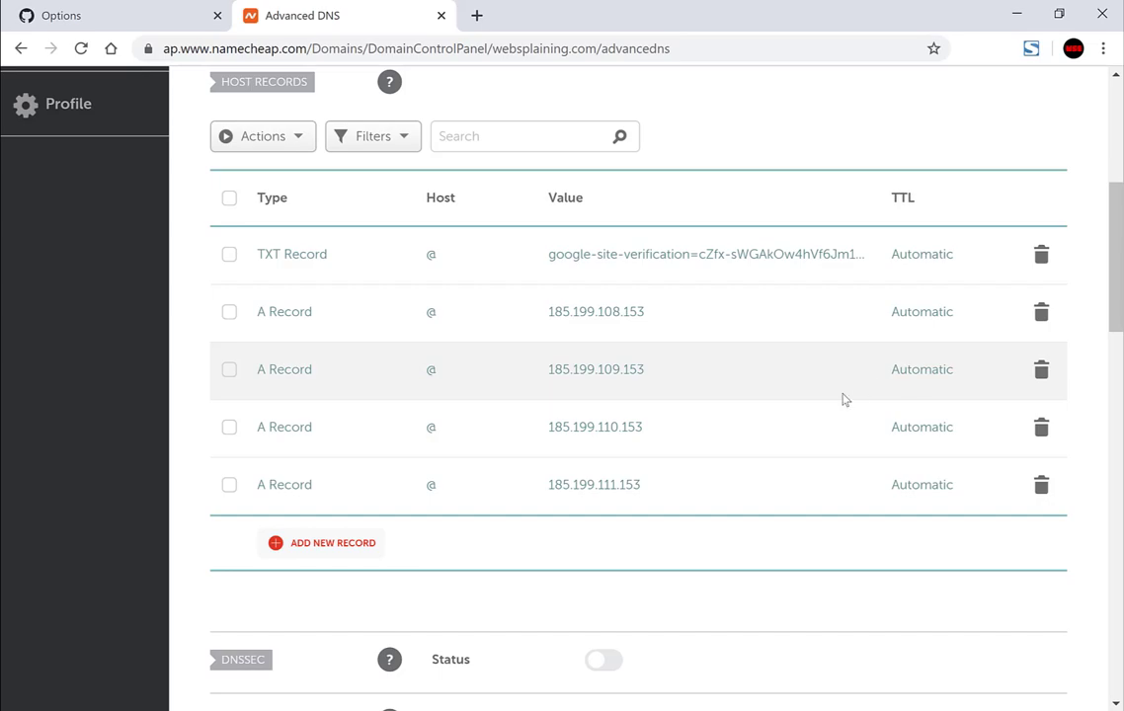
{"action": "left_click", "coordinate": [332, 555]}
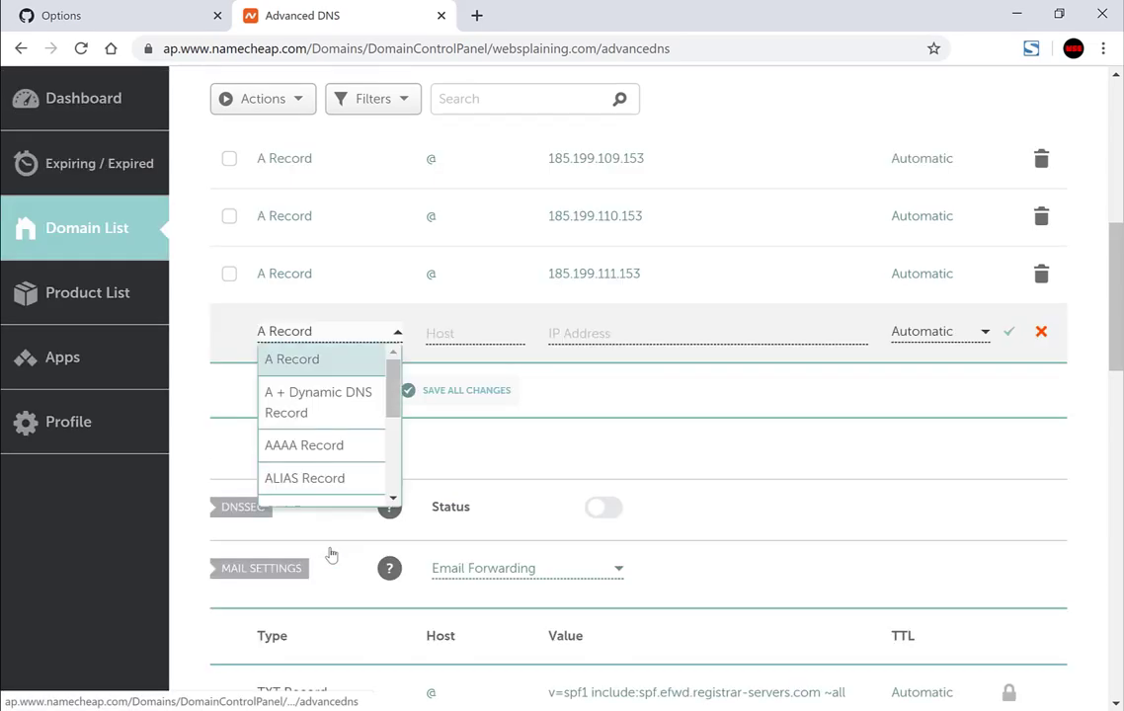
{"action": "scroll", "coordinate": [357, 431], "scroll_direction": "down", "scroll_amount": 1}
{"action": "scroll", "coordinate": [394, 405], "scroll_direction": "down", "scroll_amount": 2}
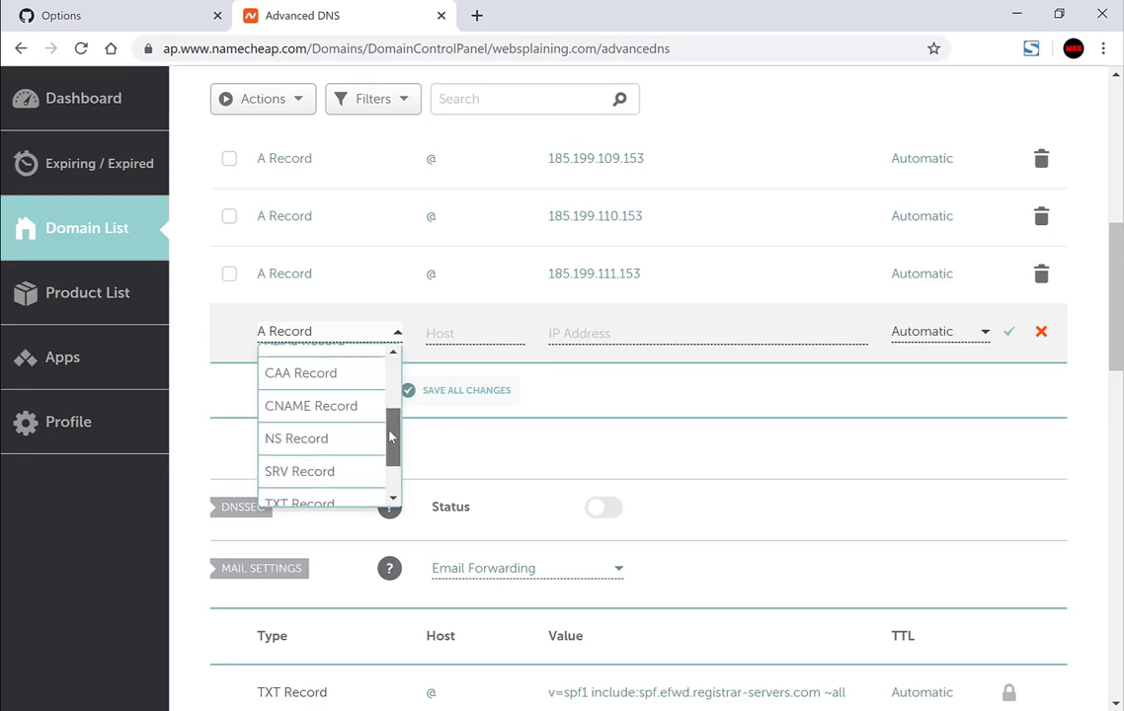
{"action": "left_click", "coordinate": [363, 407]}
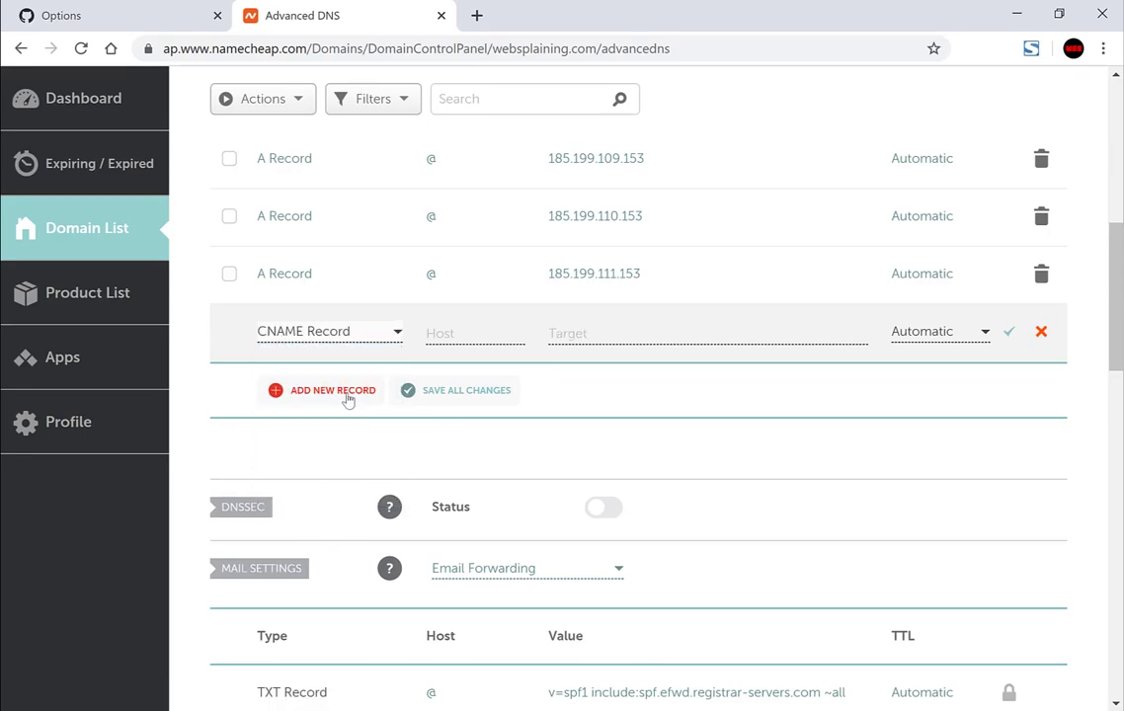
{"action": "left_click", "coordinate": [459, 339]}
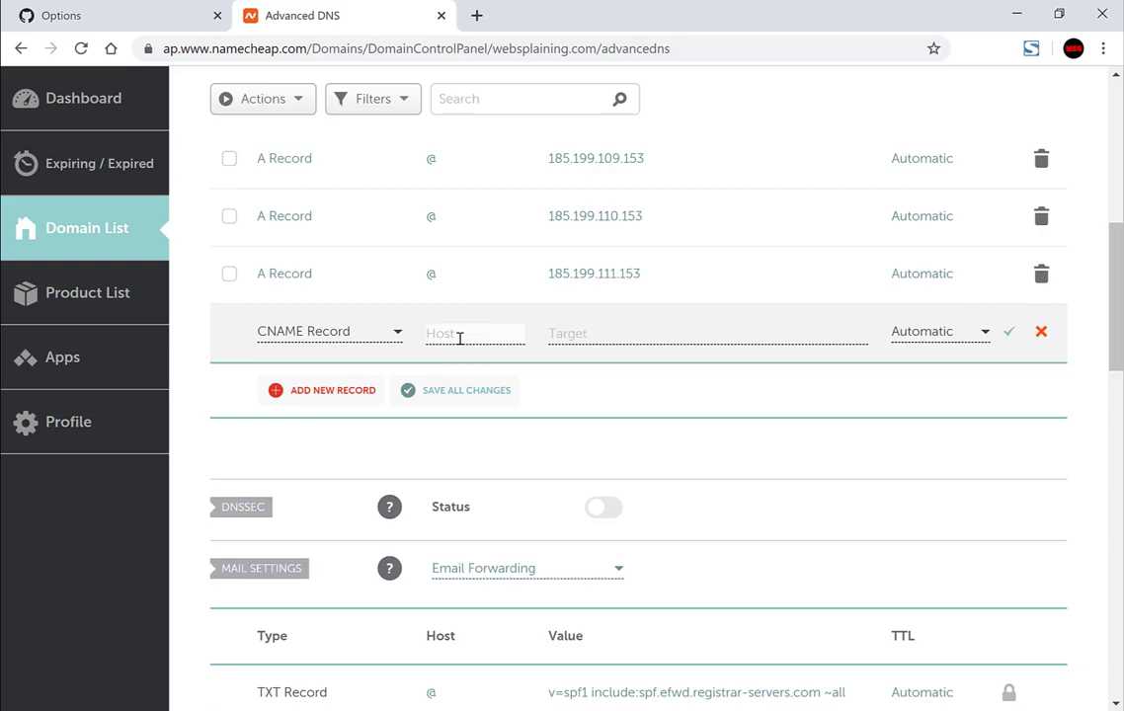
{"action": "type", "text": "www"}
Set the CNAME record's target to websplaining.github.io and save the record
{"action": "left_click", "coordinate": [601, 333]}
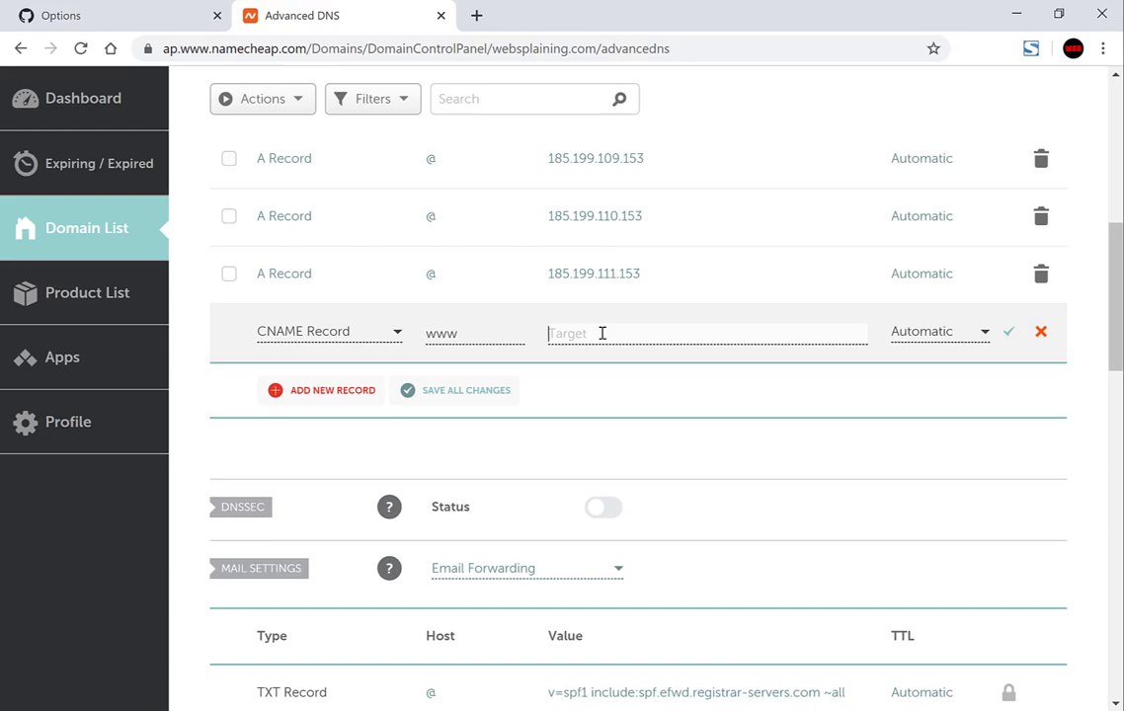
{"action": "type", "text": "websplaining"}
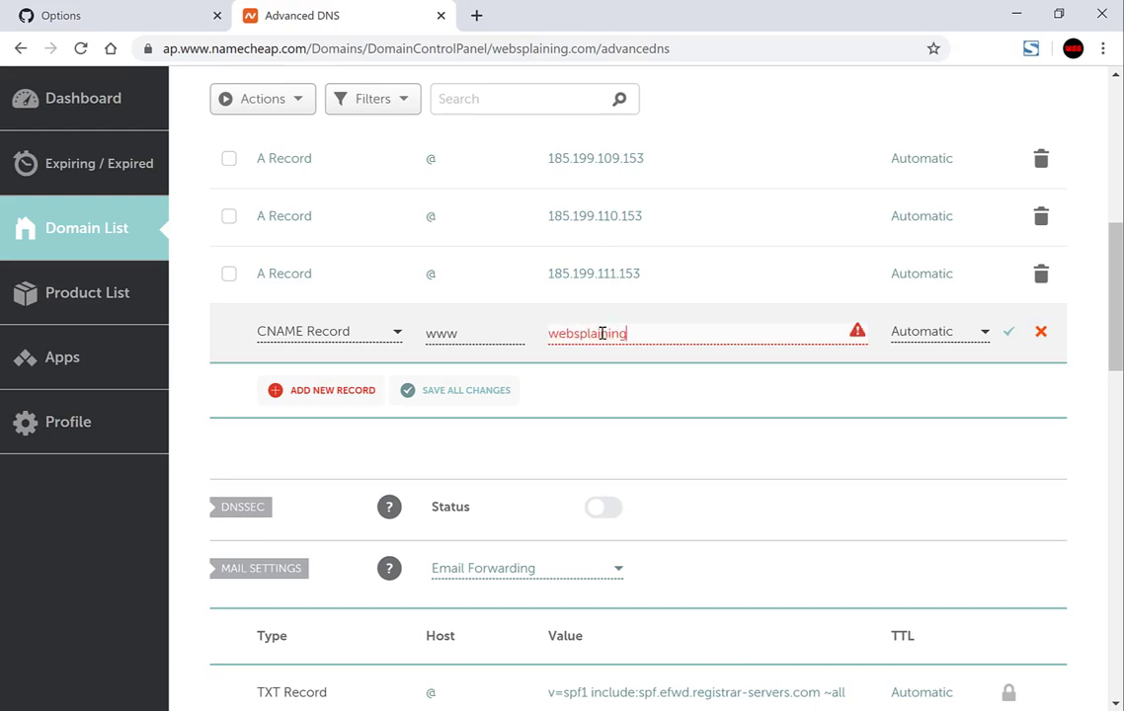
{"action": "type", "text": ".github.ip"}
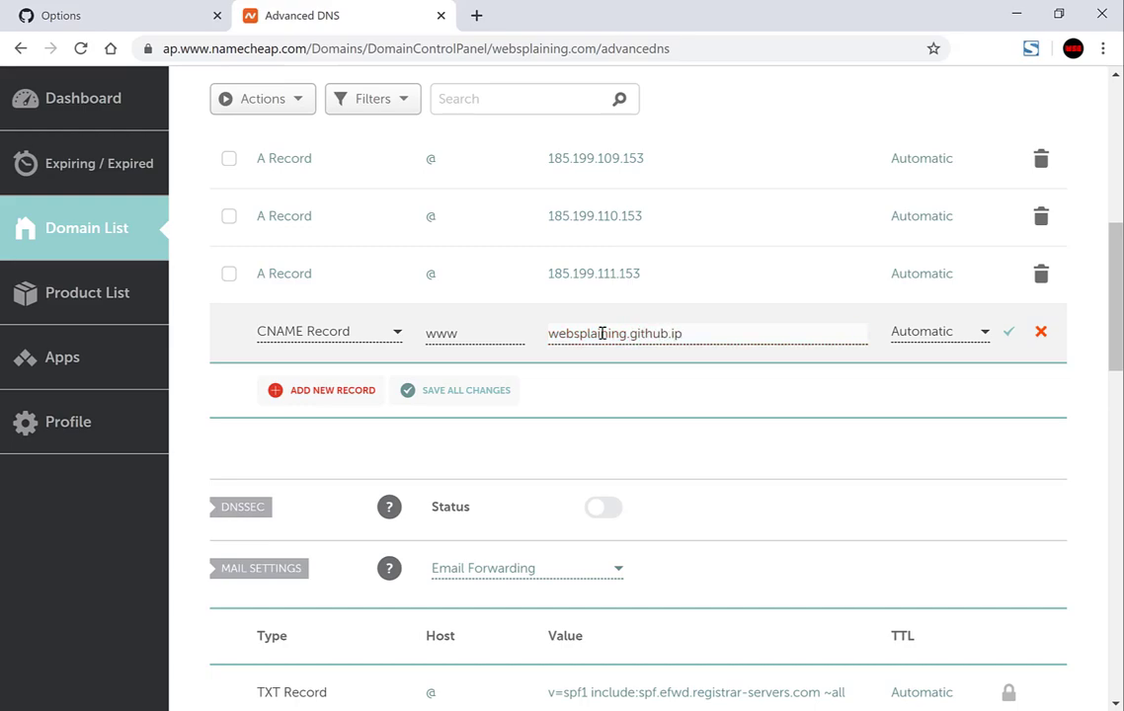
{"action": "key", "text": "BackSpace"}
{"action": "type", "text": "o"}
{"action": "left_click_drag", "start_coordinate": [624, 335], "coordinate": [549, 335]}
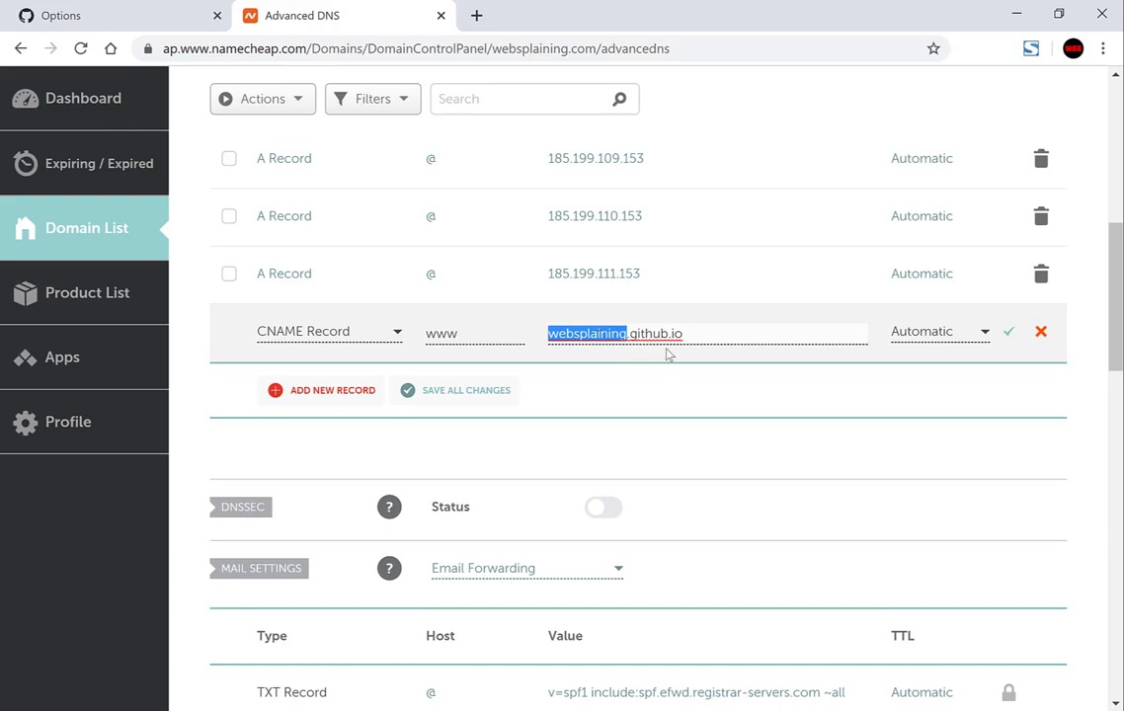
{"action": "left_click", "coordinate": [1008, 332]}
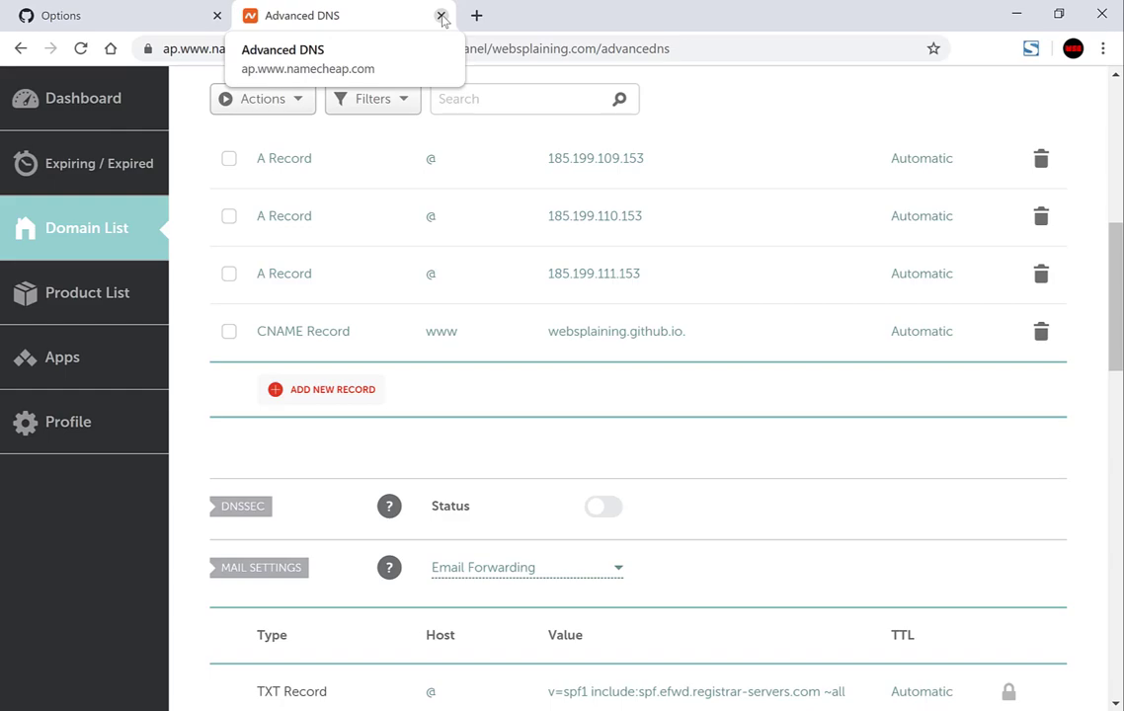
{"action": "left_click", "coordinate": [442, 17]}
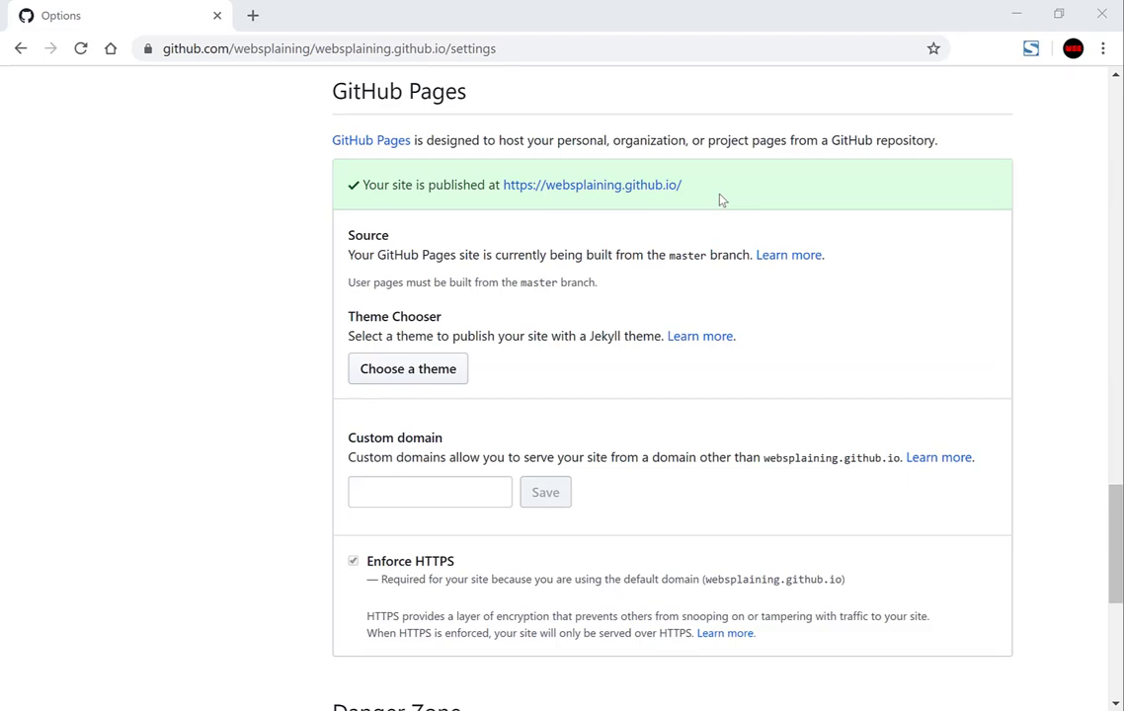
{"action": "left_click_drag", "start_coordinate": [480, 457], "coordinate": [347, 438]}
{"action": "left_click", "coordinate": [466, 445]}
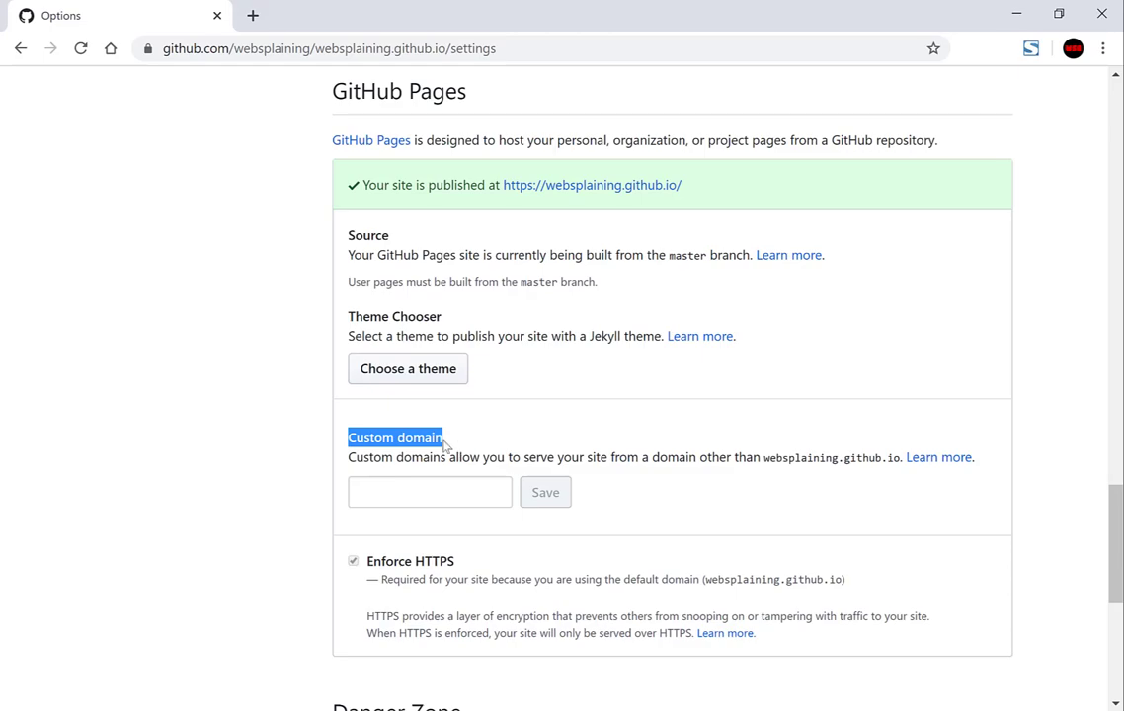
{"action": "left_click", "coordinate": [428, 478]}
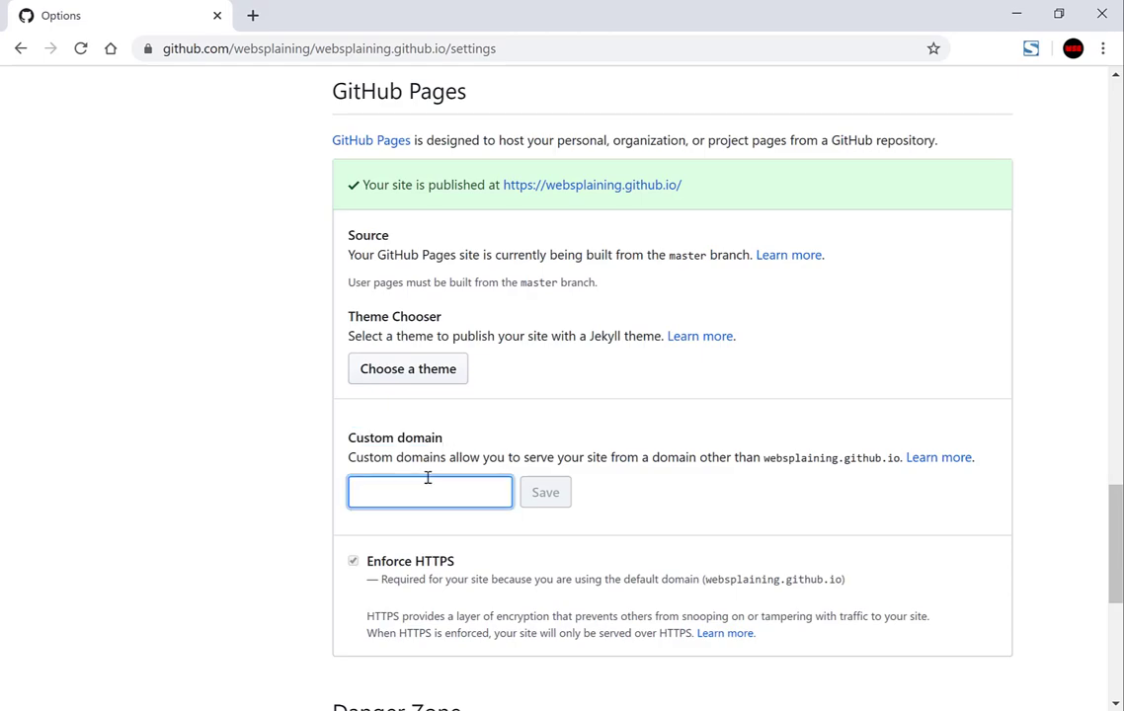
{"action": "type", "text": "www.websplainin"}
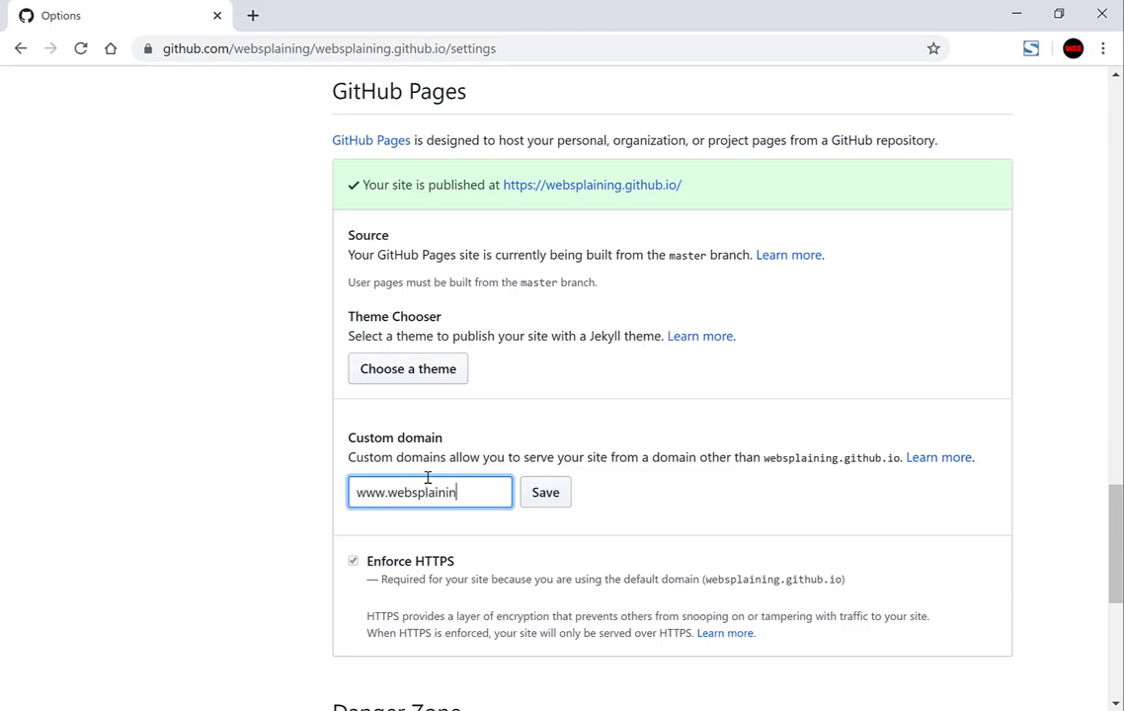
{"action": "type", "text": "g.com"}
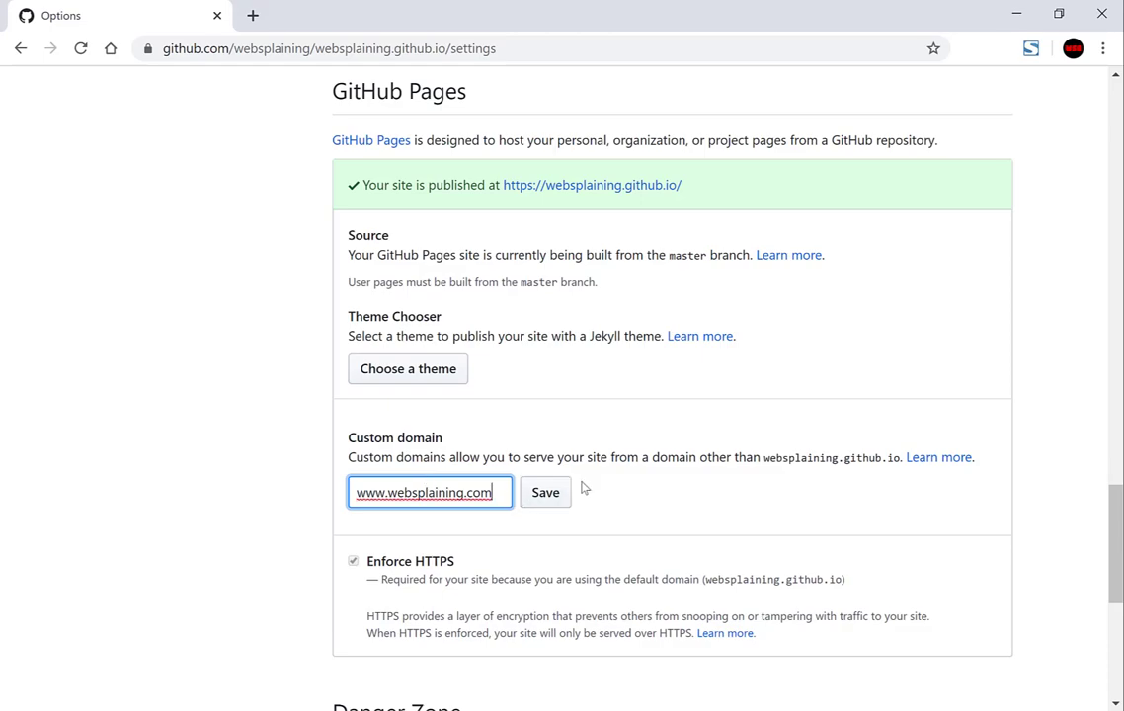
{"action": "left_click", "coordinate": [545, 492]}
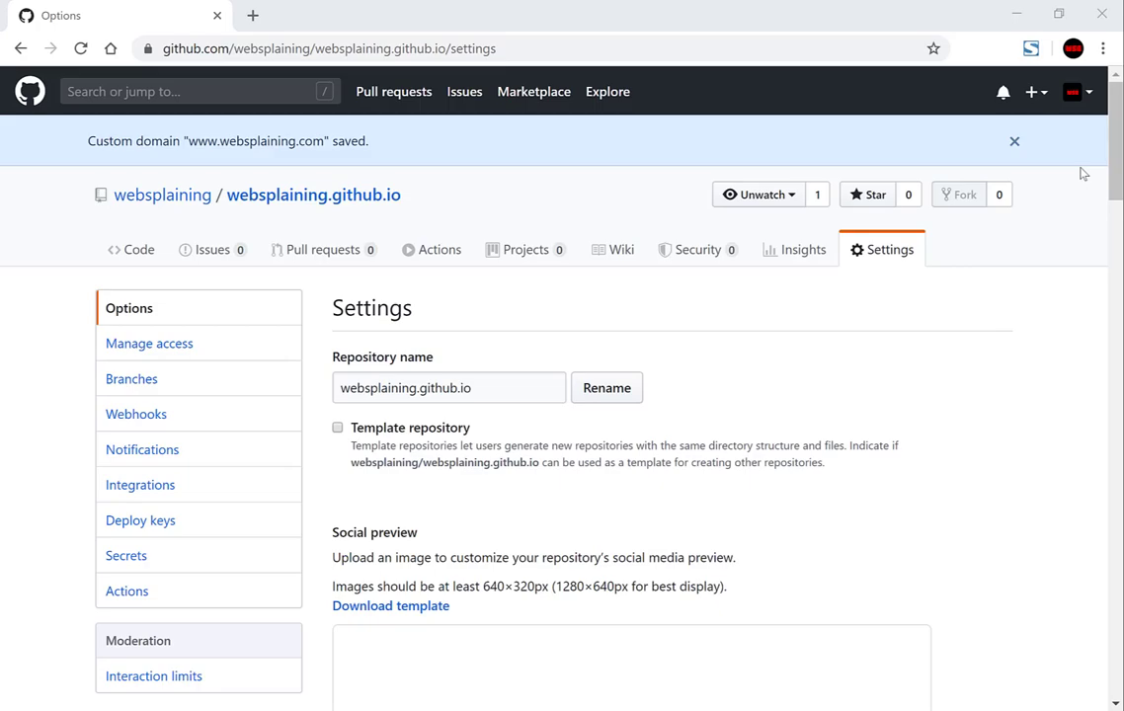
{"action": "left_click_drag", "start_coordinate": [1116, 153], "coordinate": [1118, 551]}
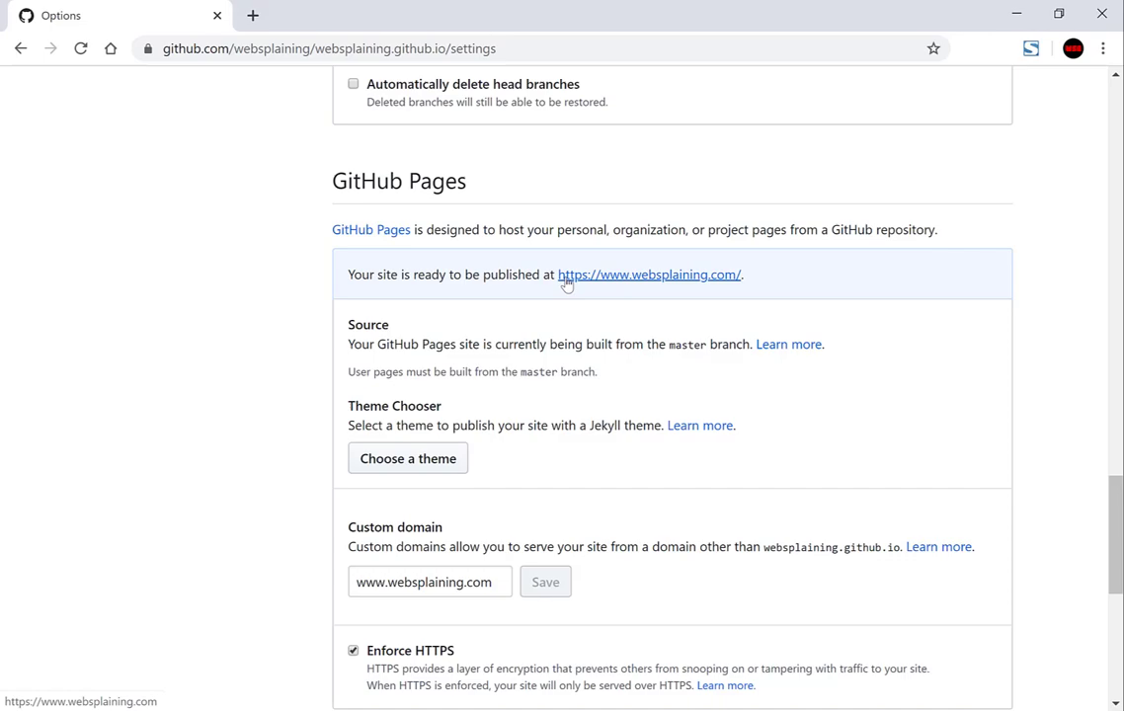
{"action": "scroll", "coordinate": [563, 385], "scroll_direction": "down", "scroll_amount": 3}
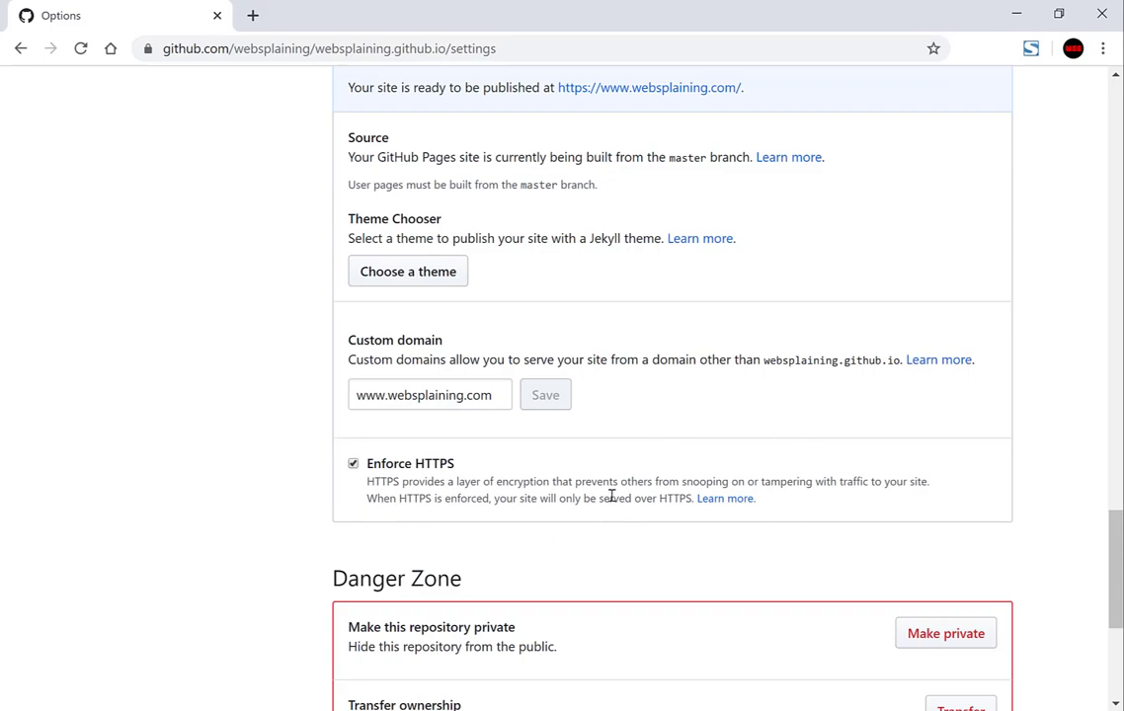
{"action": "scroll", "coordinate": [743, 385], "scroll_direction": "up", "scroll_amount": 1}
{"action": "scroll", "coordinate": [743, 385], "scroll_direction": "up", "scroll_amount": 3}
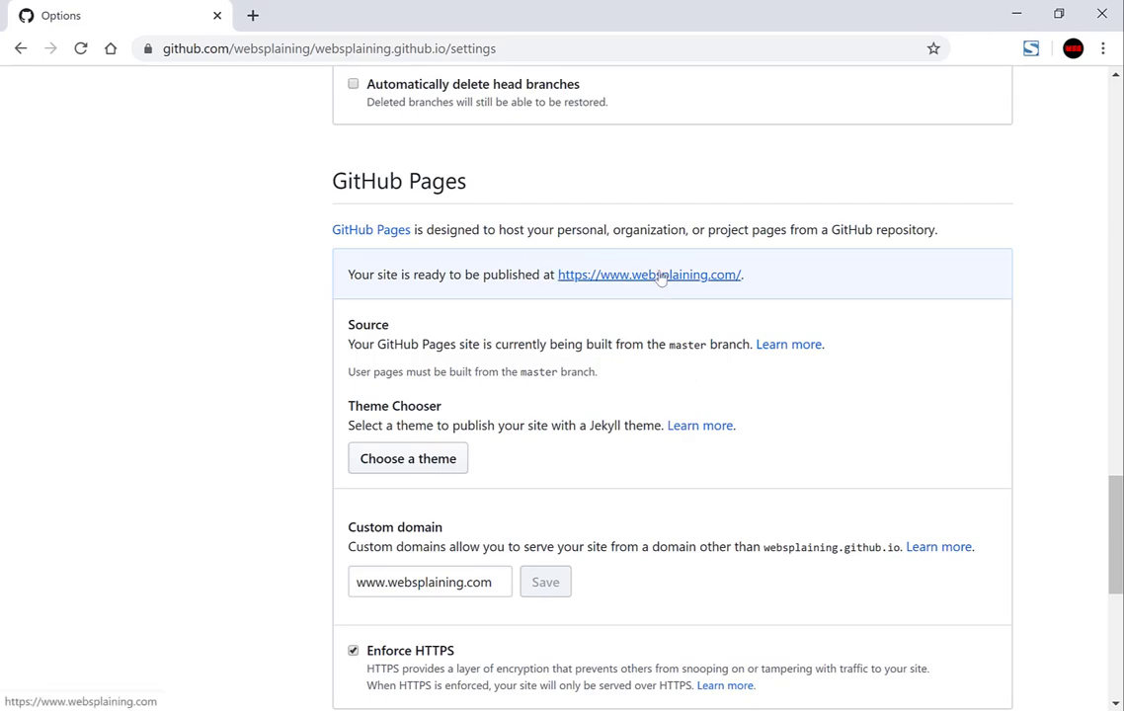
{"action": "left_click", "coordinate": [660, 276]}
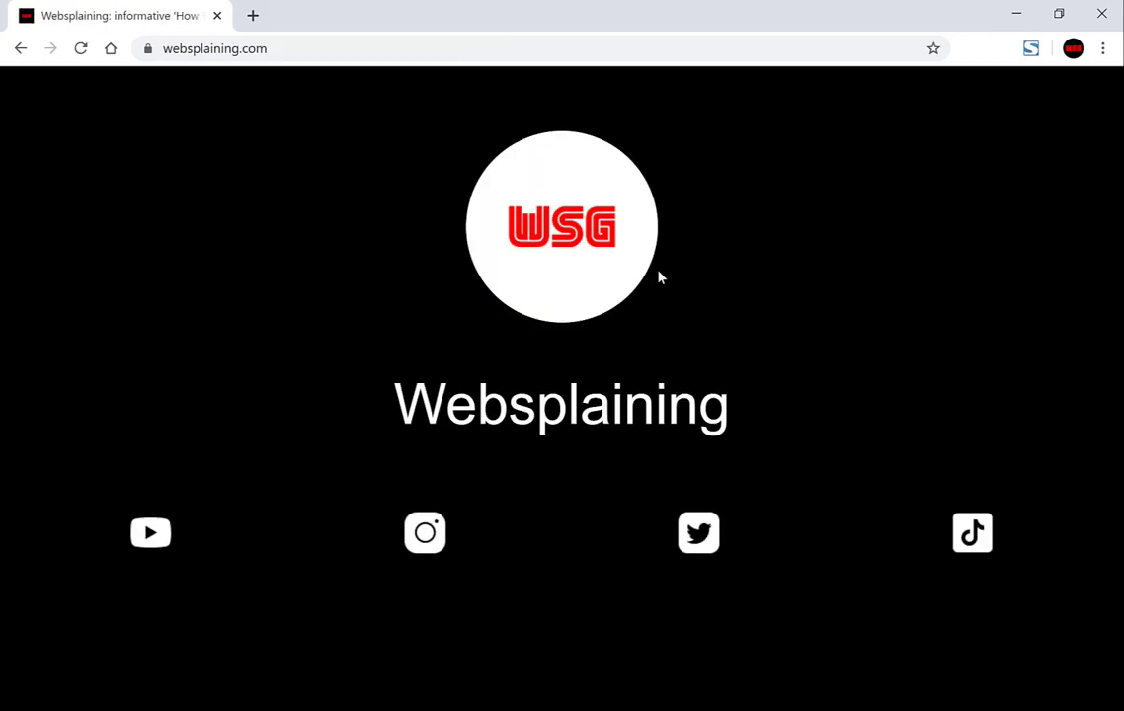
{"action": "left_click", "coordinate": [539, 51]}
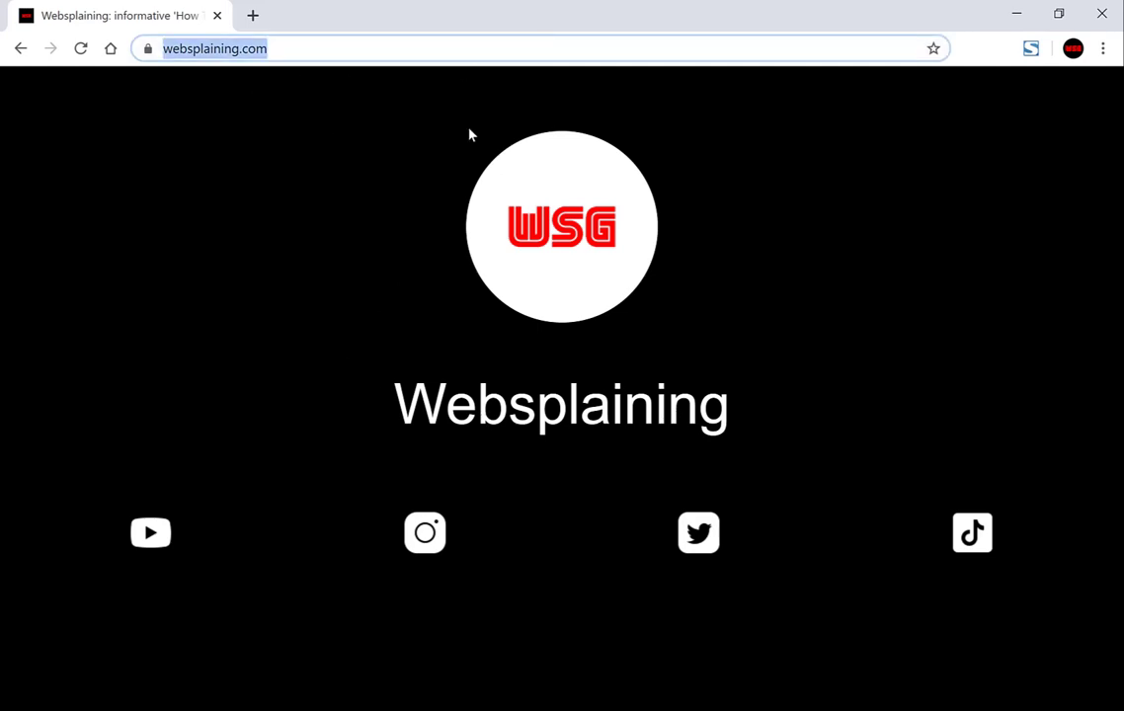
{"action": "left_click", "coordinate": [364, 43]}
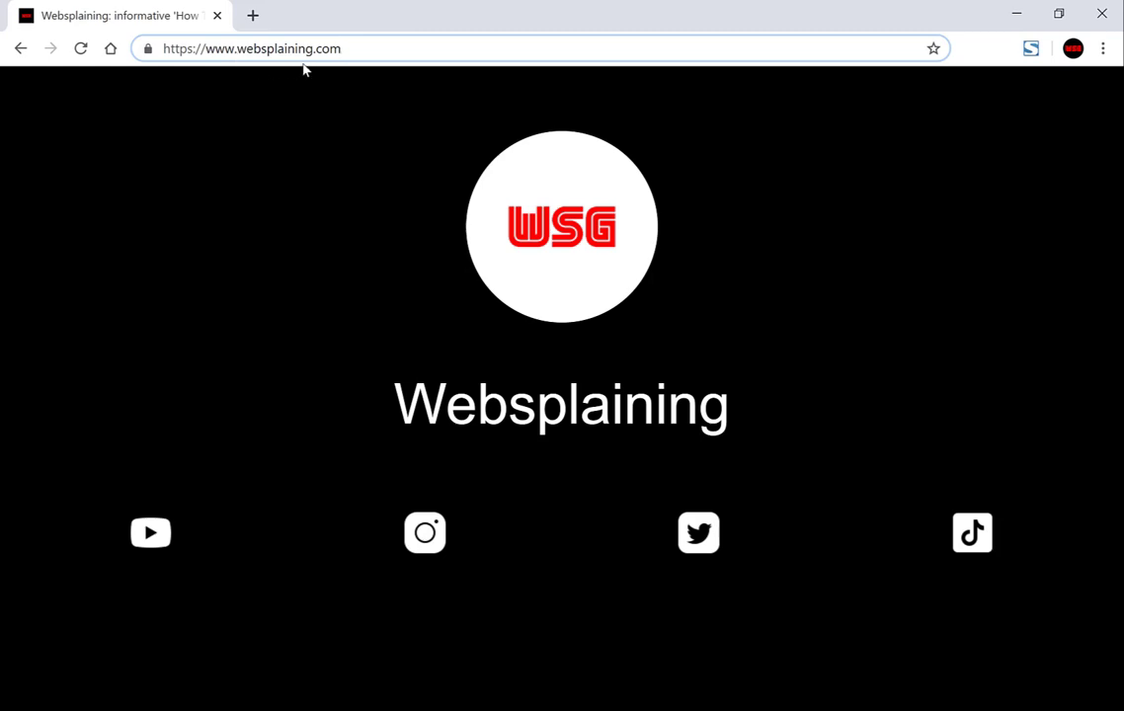
{"action": "left_click", "coordinate": [292, 161]}
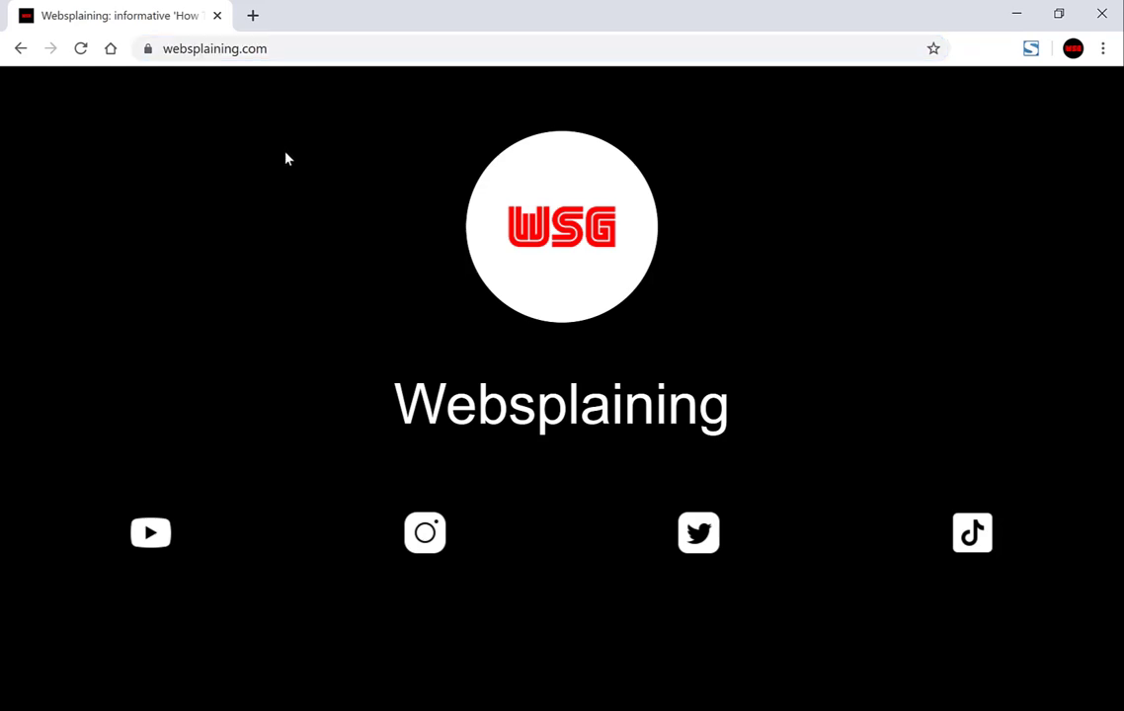
Return to GitHub and open the websplaining.github.io repository from the profile's repository list to view its files
{"action": "left_click", "coordinate": [20, 49]}
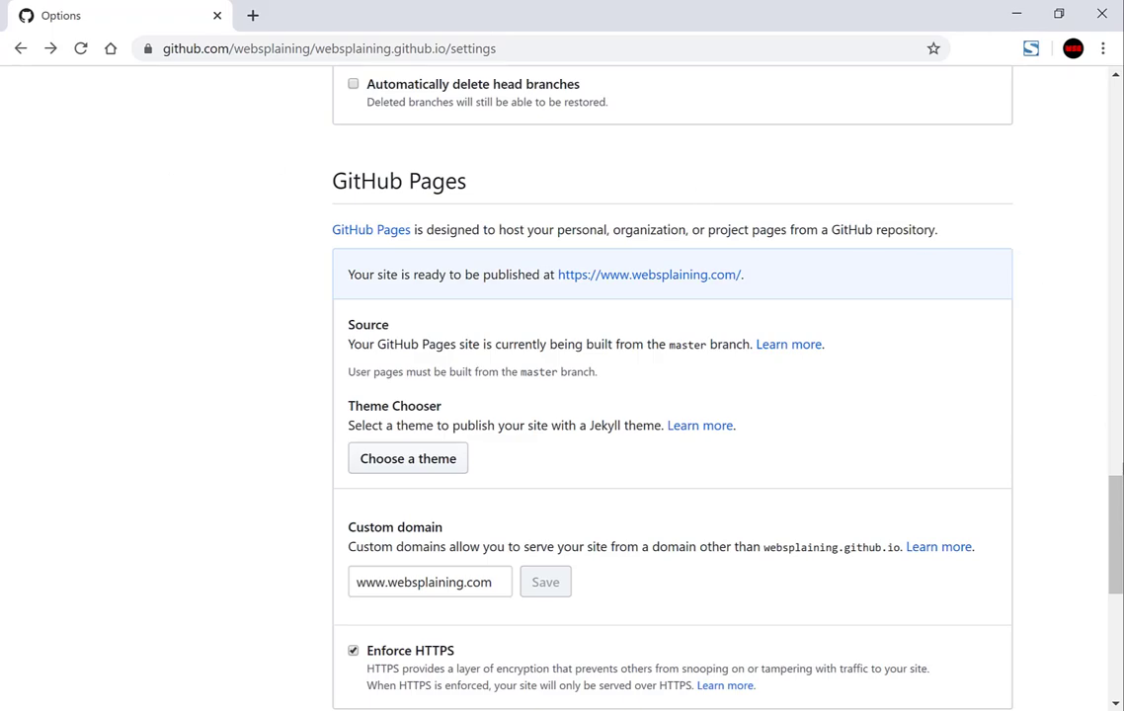
{"action": "scroll", "coordinate": [1104, 165], "scroll_direction": "up", "scroll_amount": 15}
{"action": "scroll", "coordinate": [1105, 165], "scroll_direction": "up", "scroll_amount": 5}
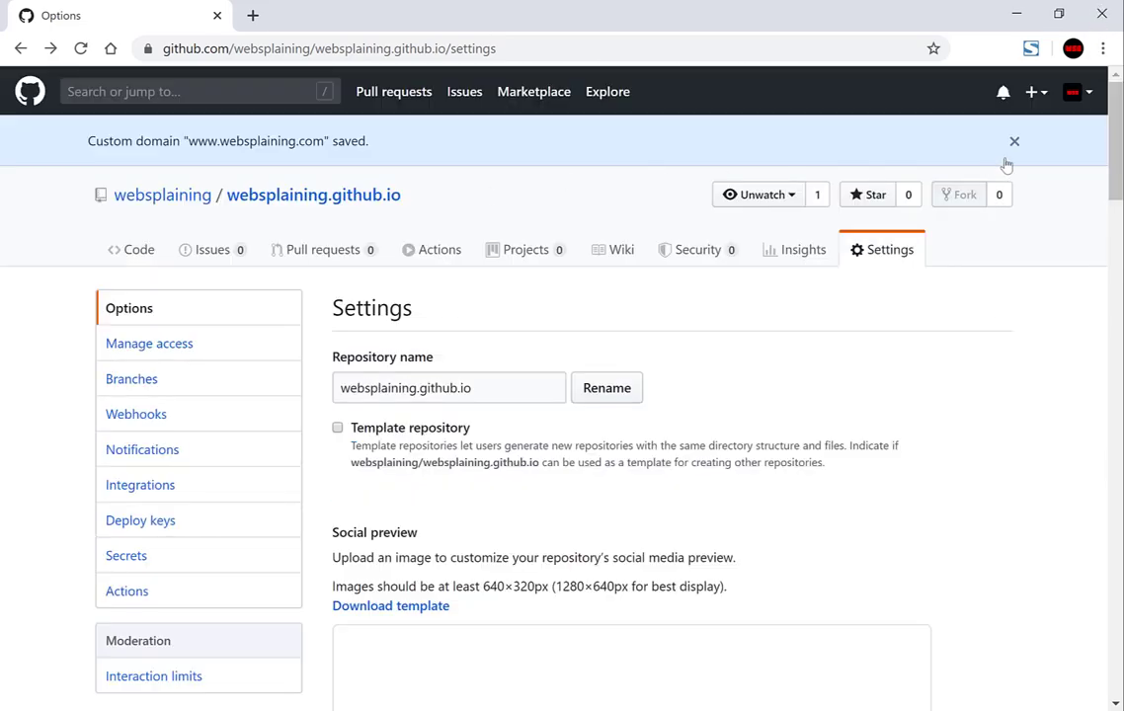
{"action": "left_click", "coordinate": [1076, 95]}
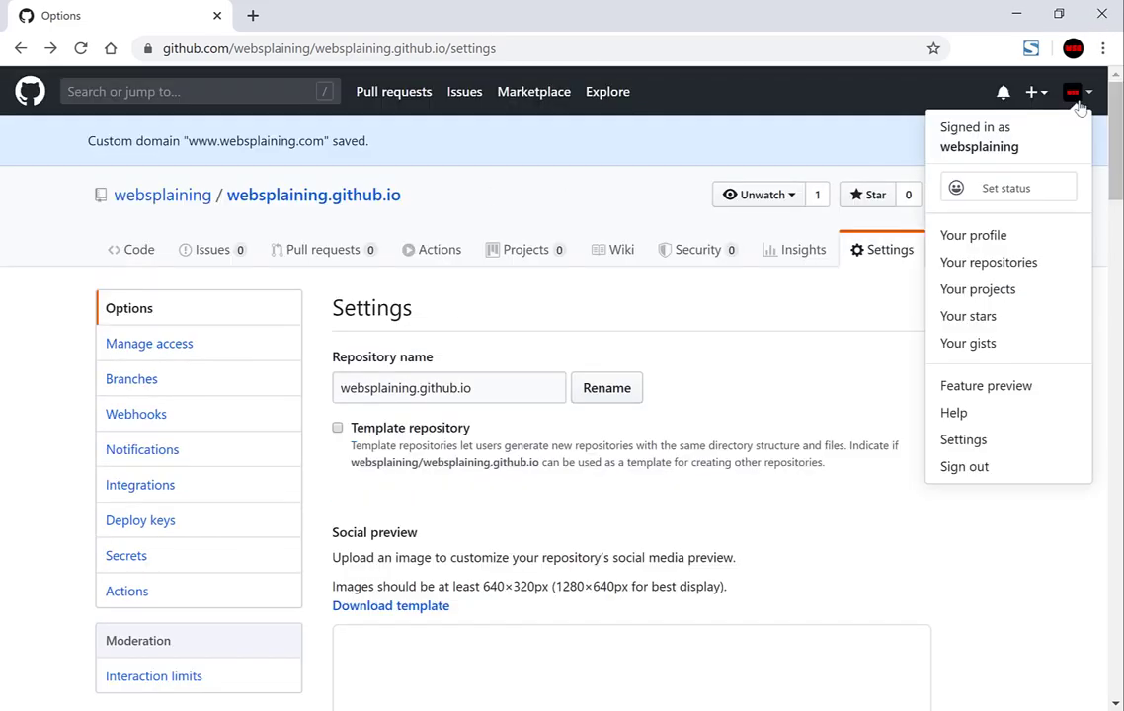
{"action": "left_click", "coordinate": [973, 235]}
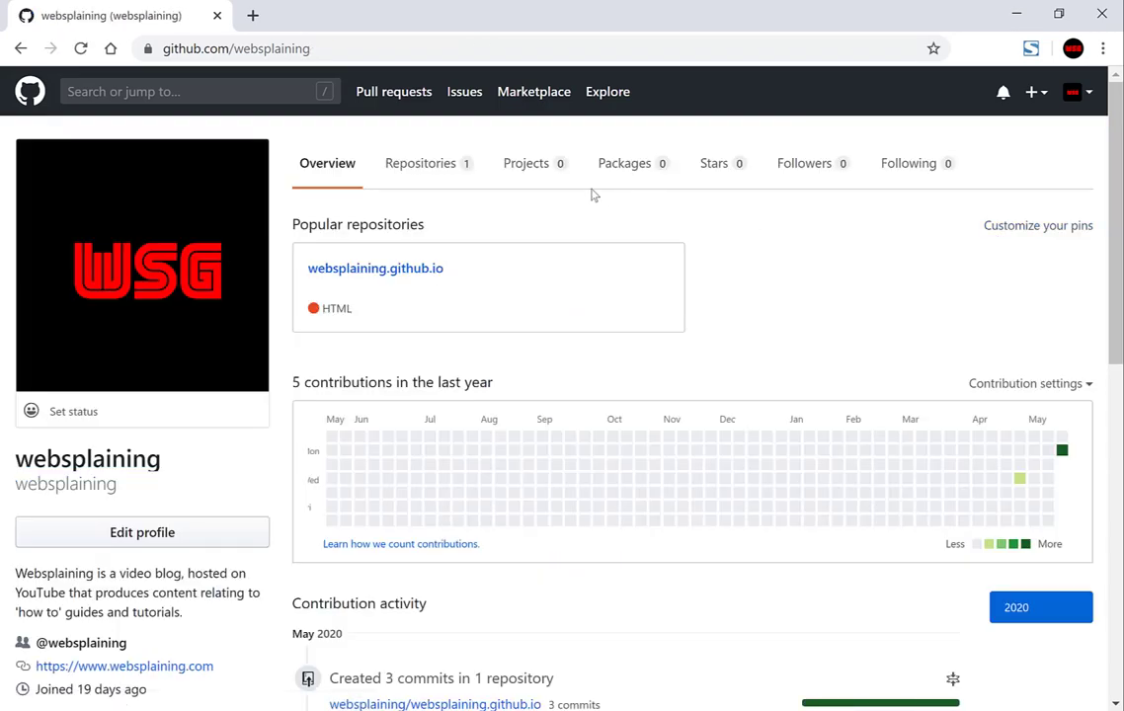
{"action": "left_click", "coordinate": [432, 181]}
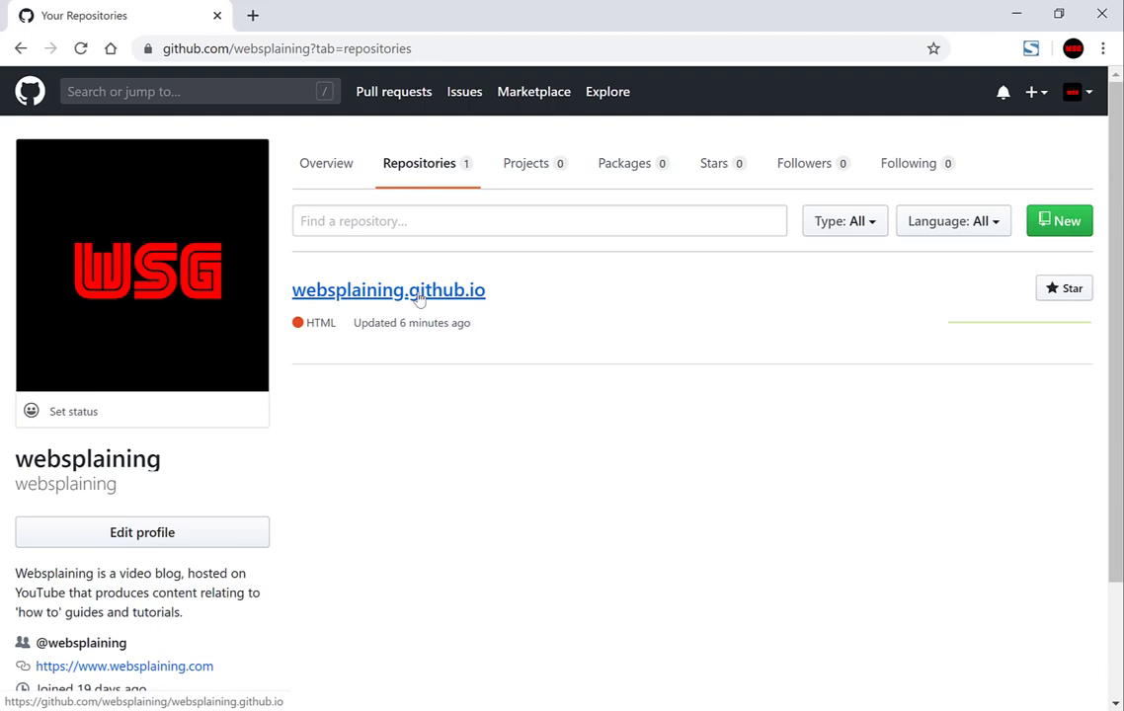
{"action": "left_click", "coordinate": [346, 304]}
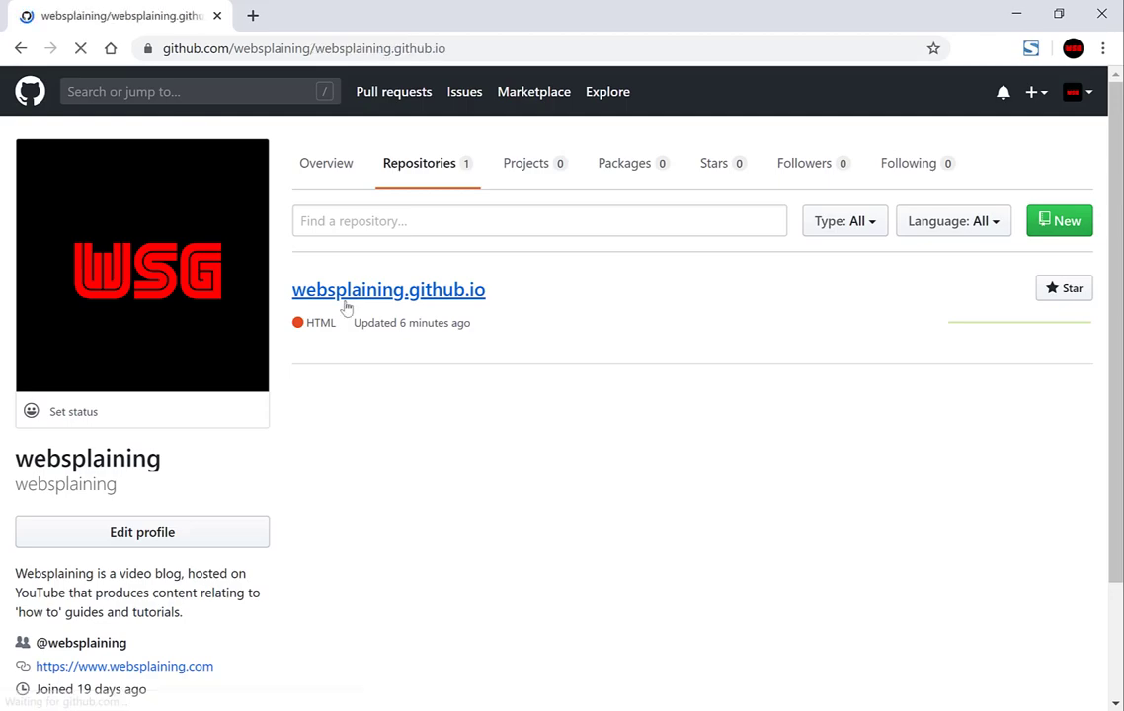
{"action": "scroll", "coordinate": [341, 304], "scroll_direction": "down", "scroll_amount": 2}
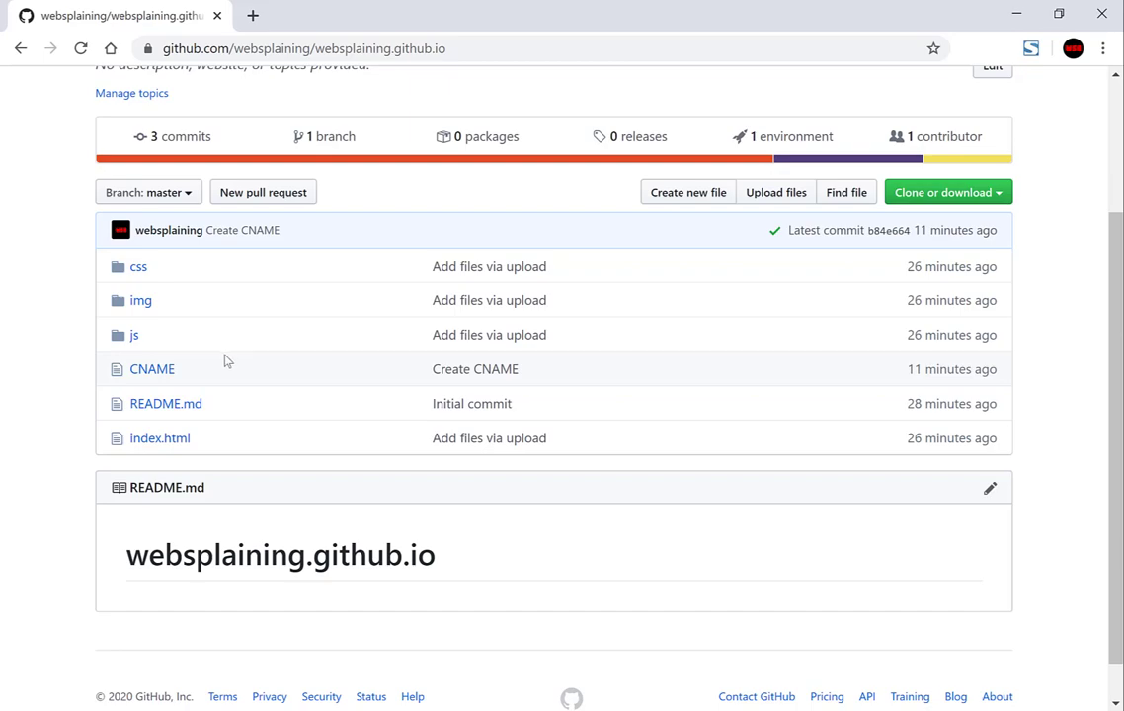
Open the repository's CNAME file and examine the domain written in it
{"action": "left_click", "coordinate": [153, 369]}
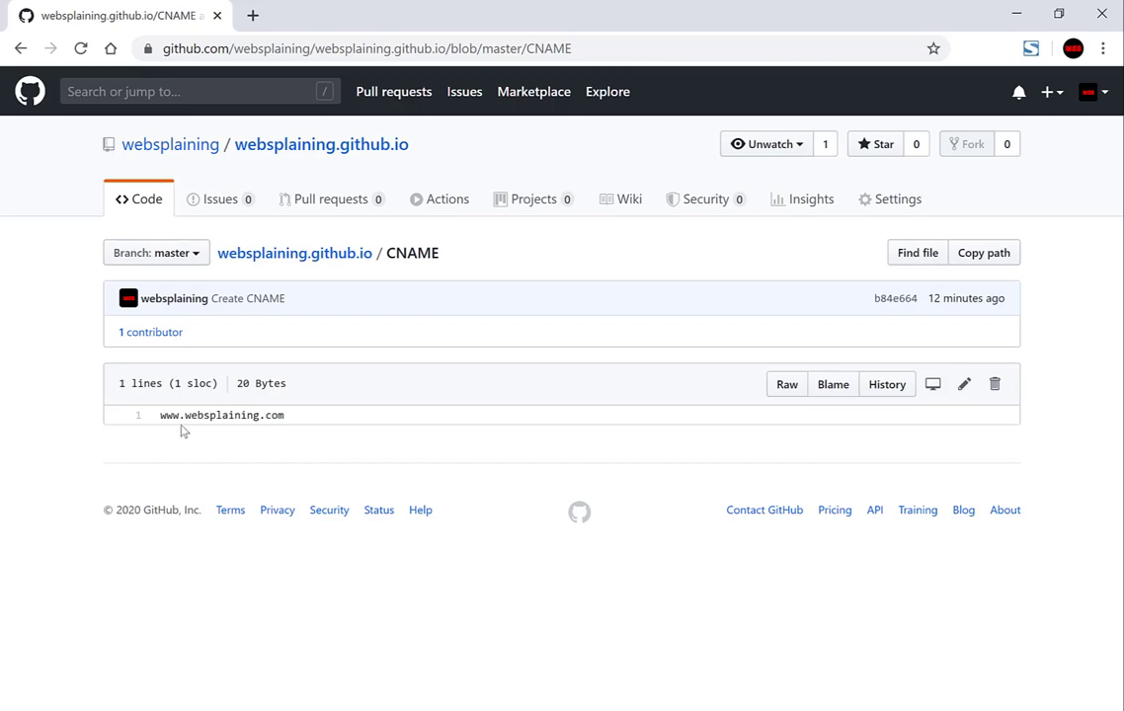
{"action": "left_click_drag", "start_coordinate": [289, 415], "coordinate": [163, 414]}
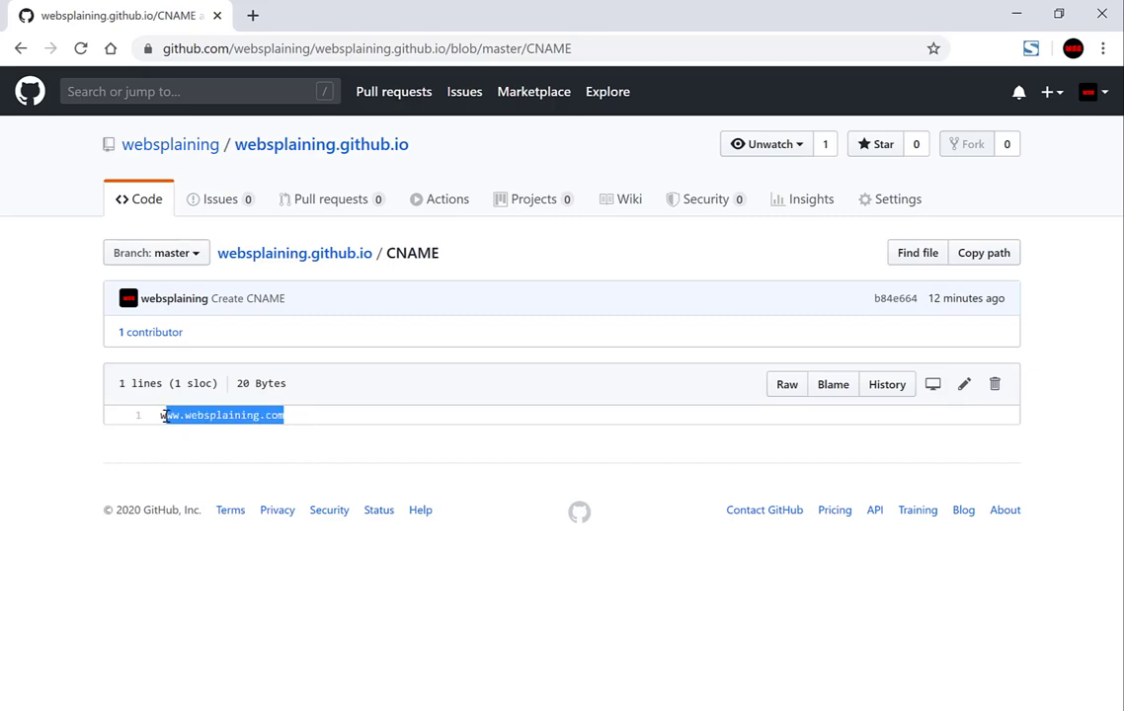
{"action": "left_click", "coordinate": [305, 417]}
{"action": "left_click_drag", "start_coordinate": [281, 414], "coordinate": [186, 416]}
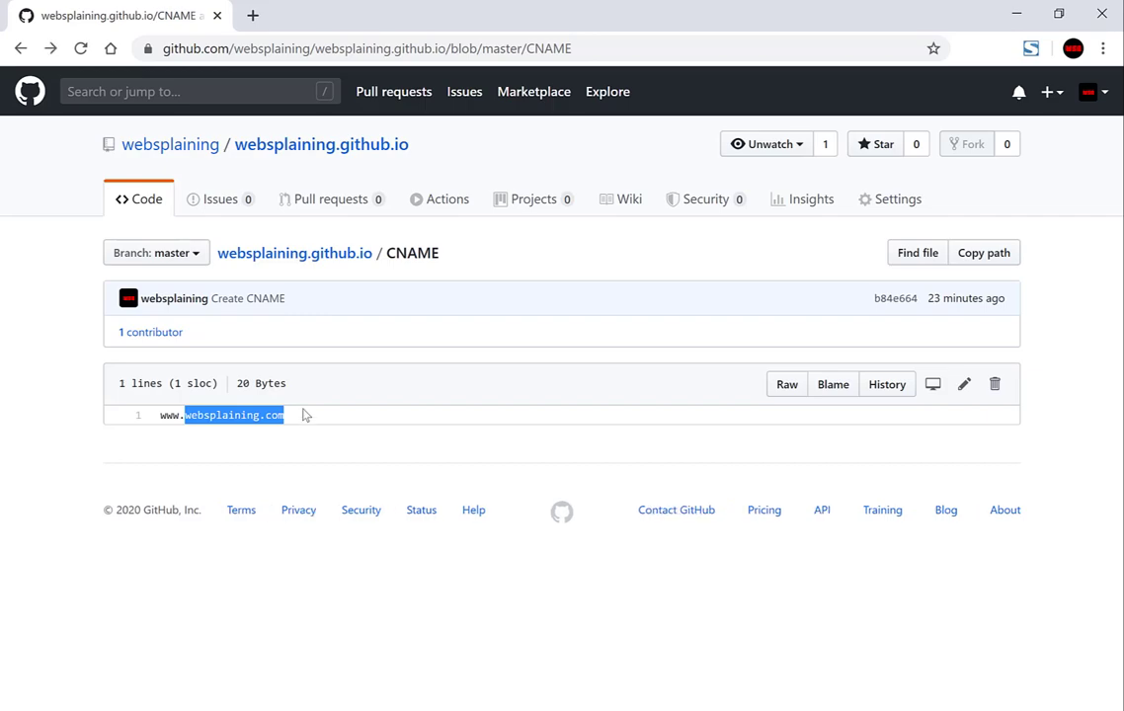
{"action": "left_click_drag", "start_coordinate": [304, 414], "coordinate": [163, 414]}
{"action": "key", "text": "ctrl+c"}
{"action": "left_click", "coordinate": [272, 50]}
{"action": "key", "text": "ctrl+v"}
{"action": "key", "text": "Return"}
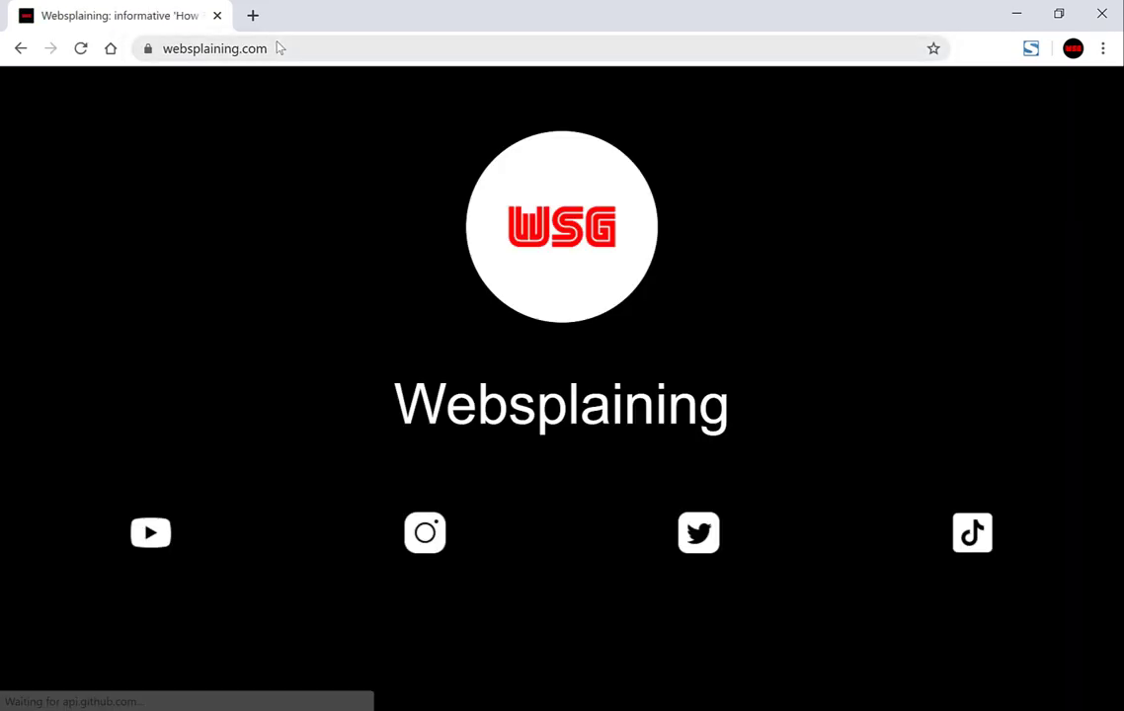